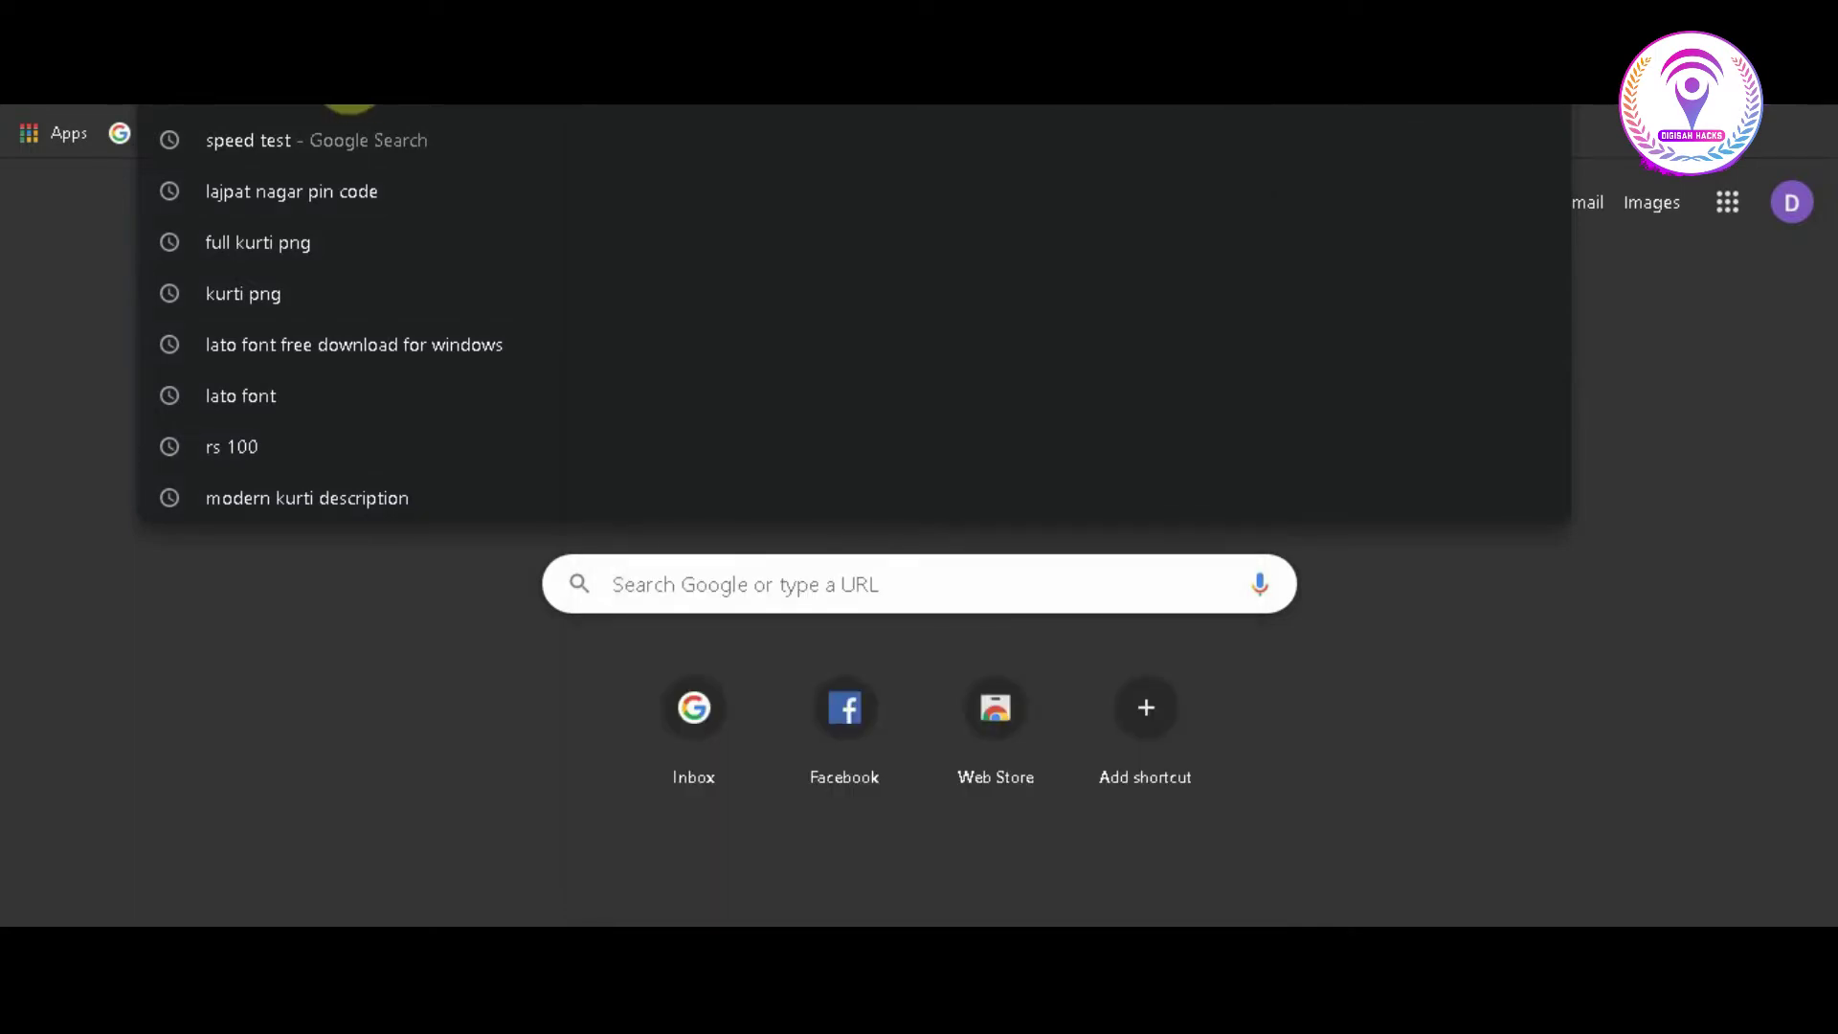
Sign in to YouTube with the existing Google account and open the avatar's account menu
type("www")
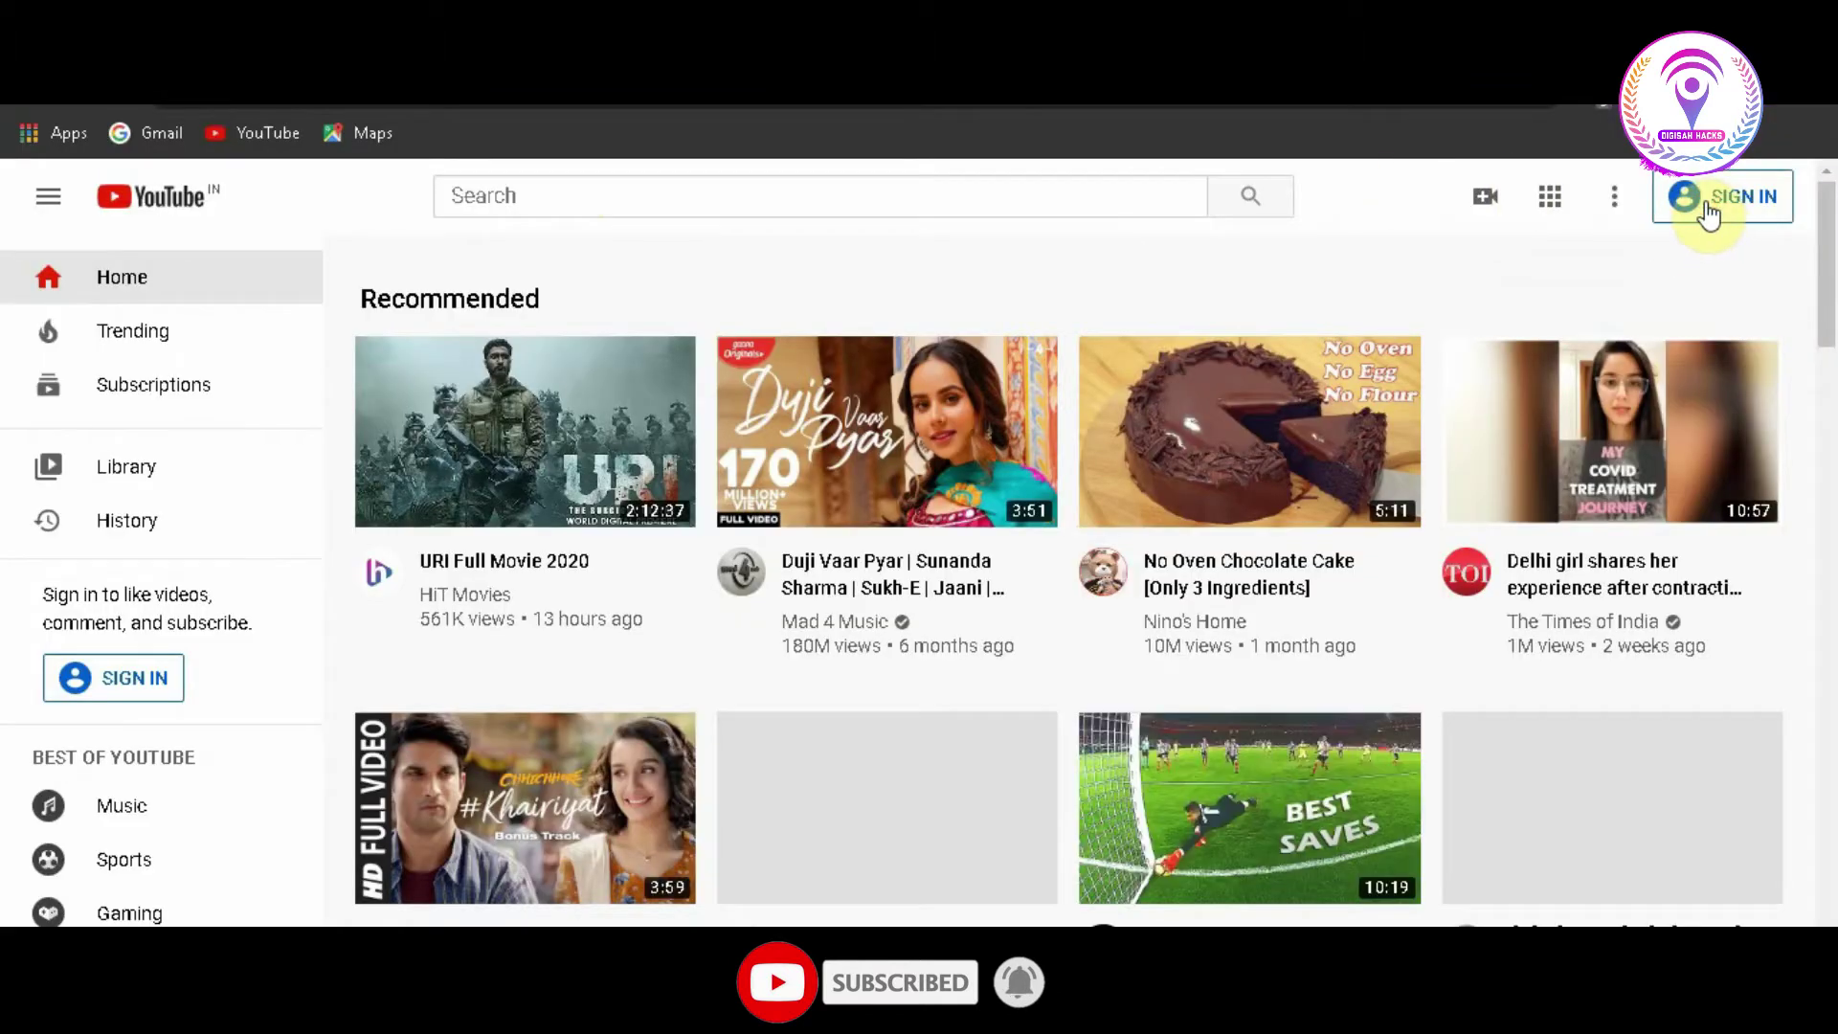
left_click(1709, 198)
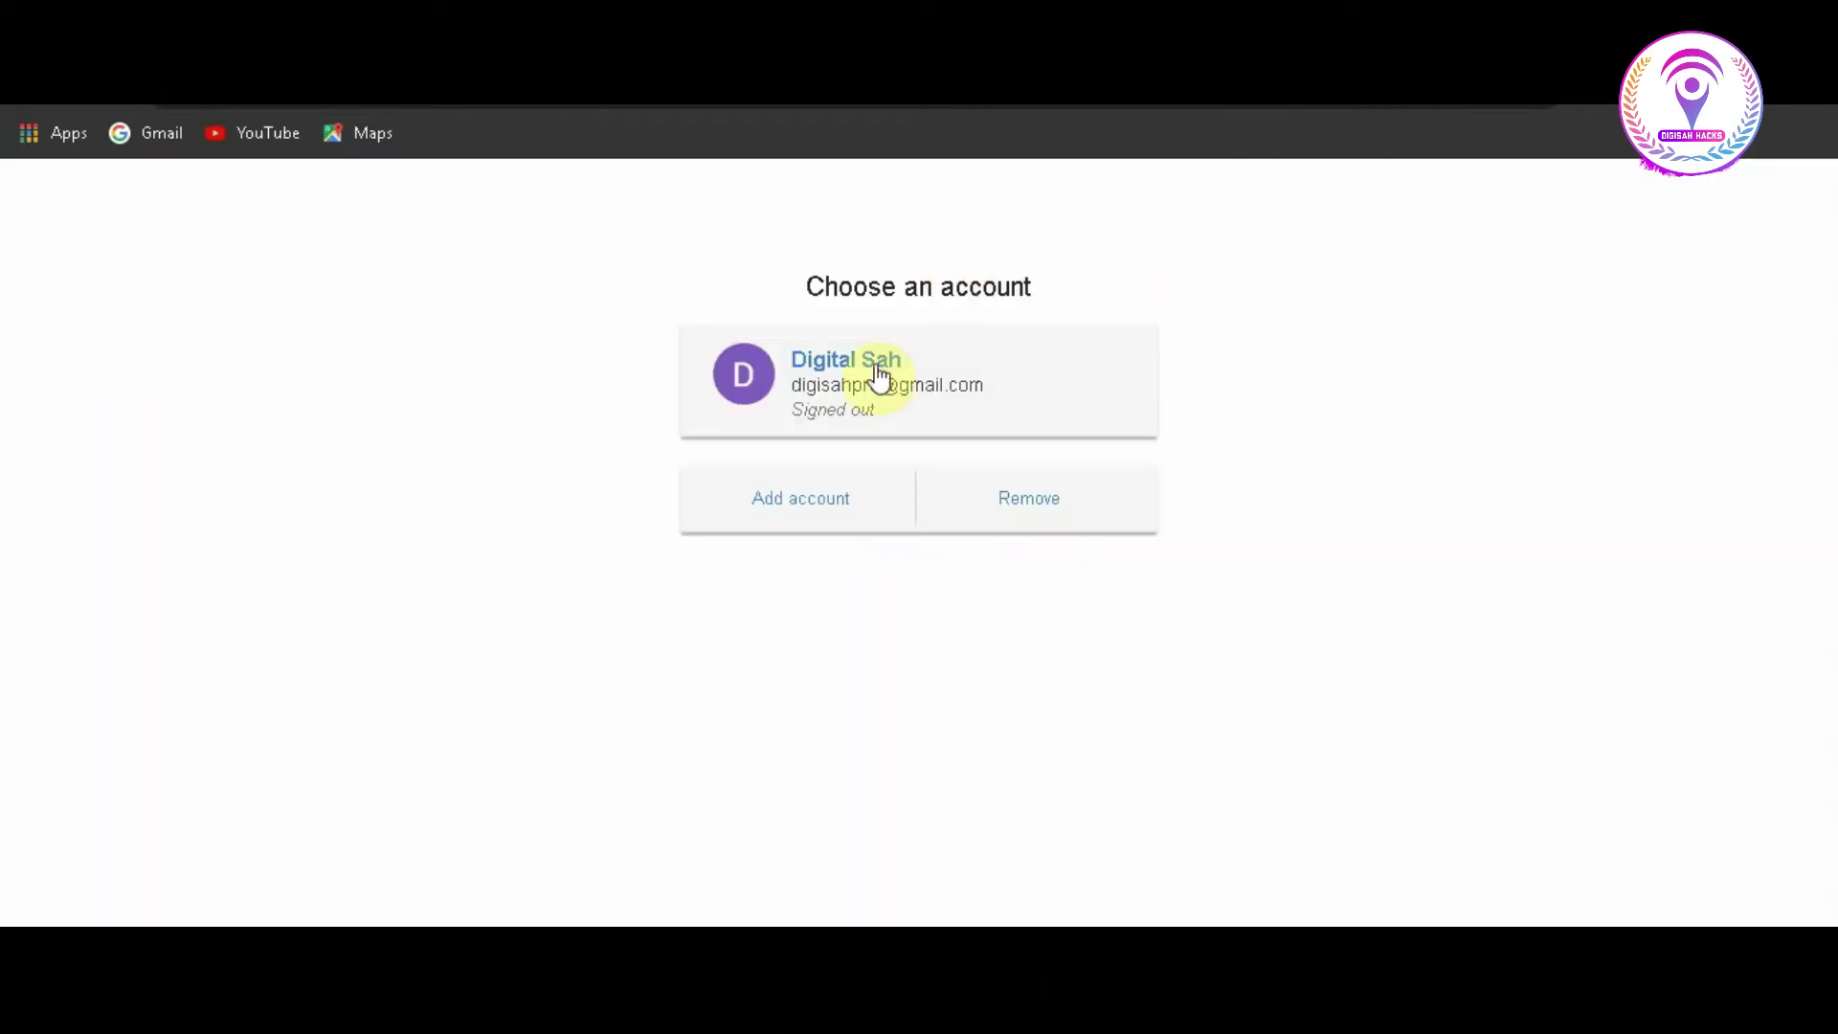
left_click(938, 374)
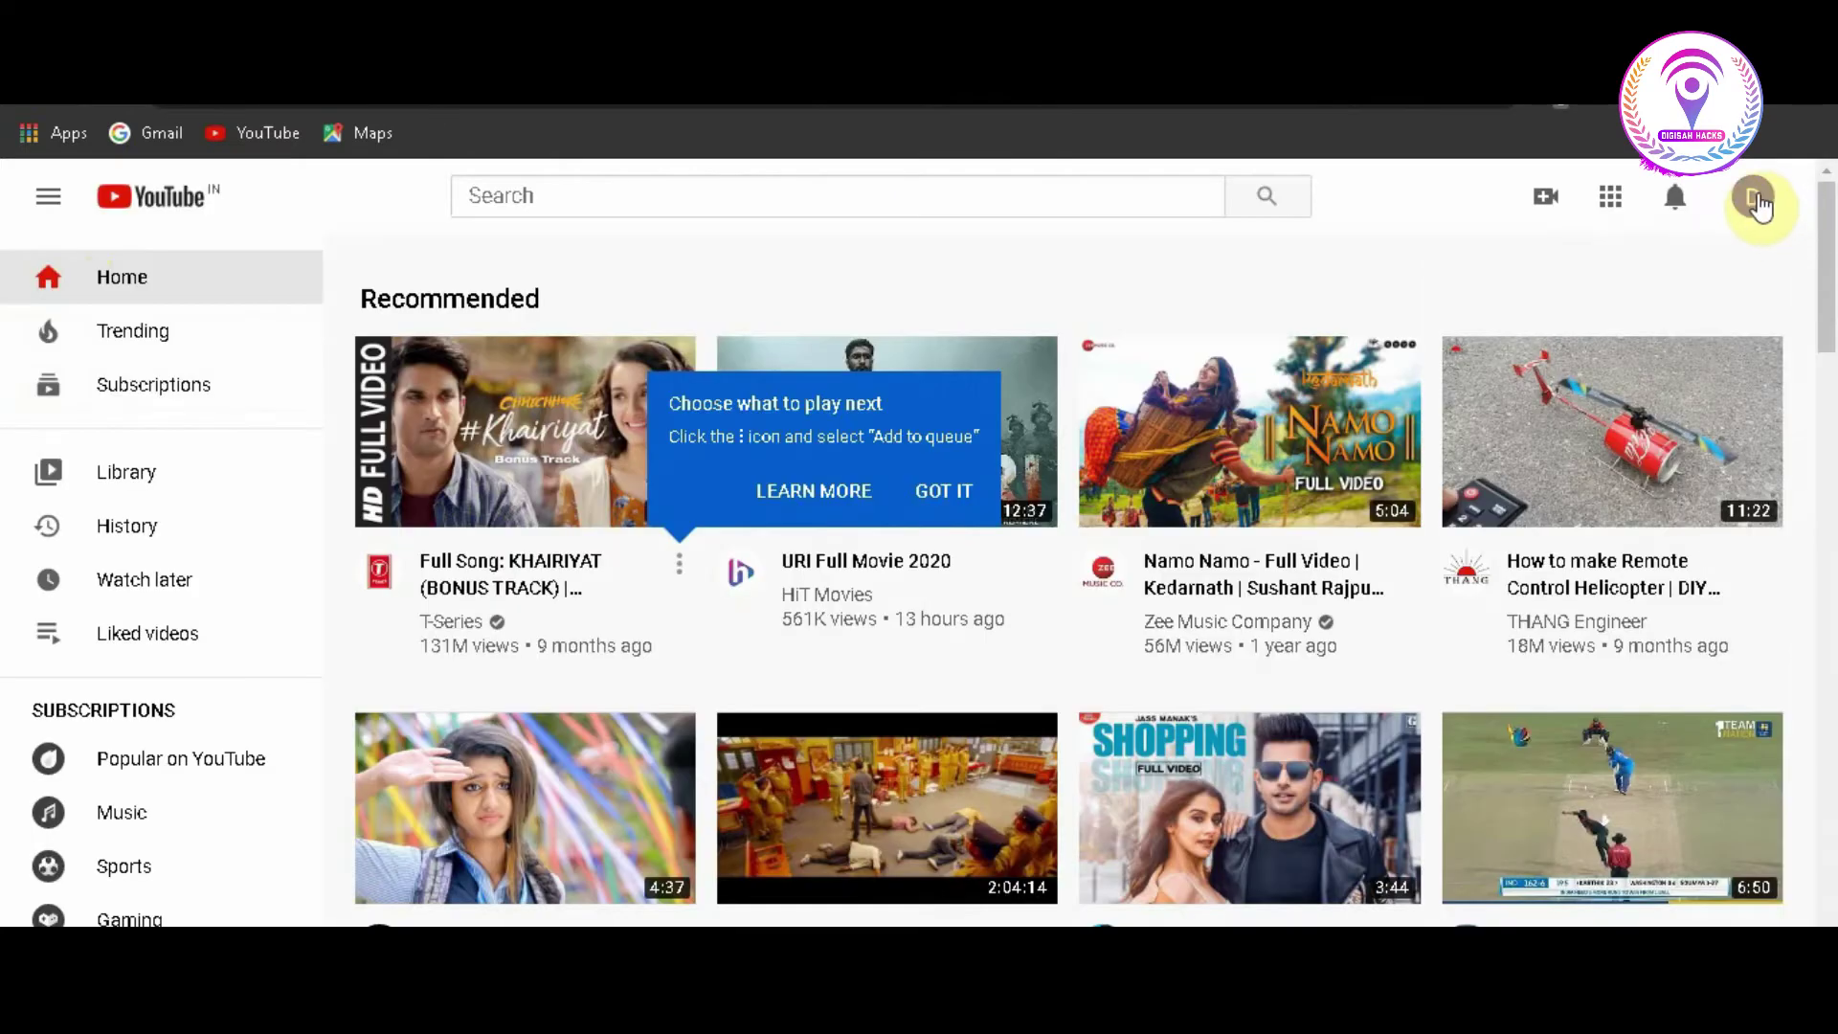
left_click(1758, 201)
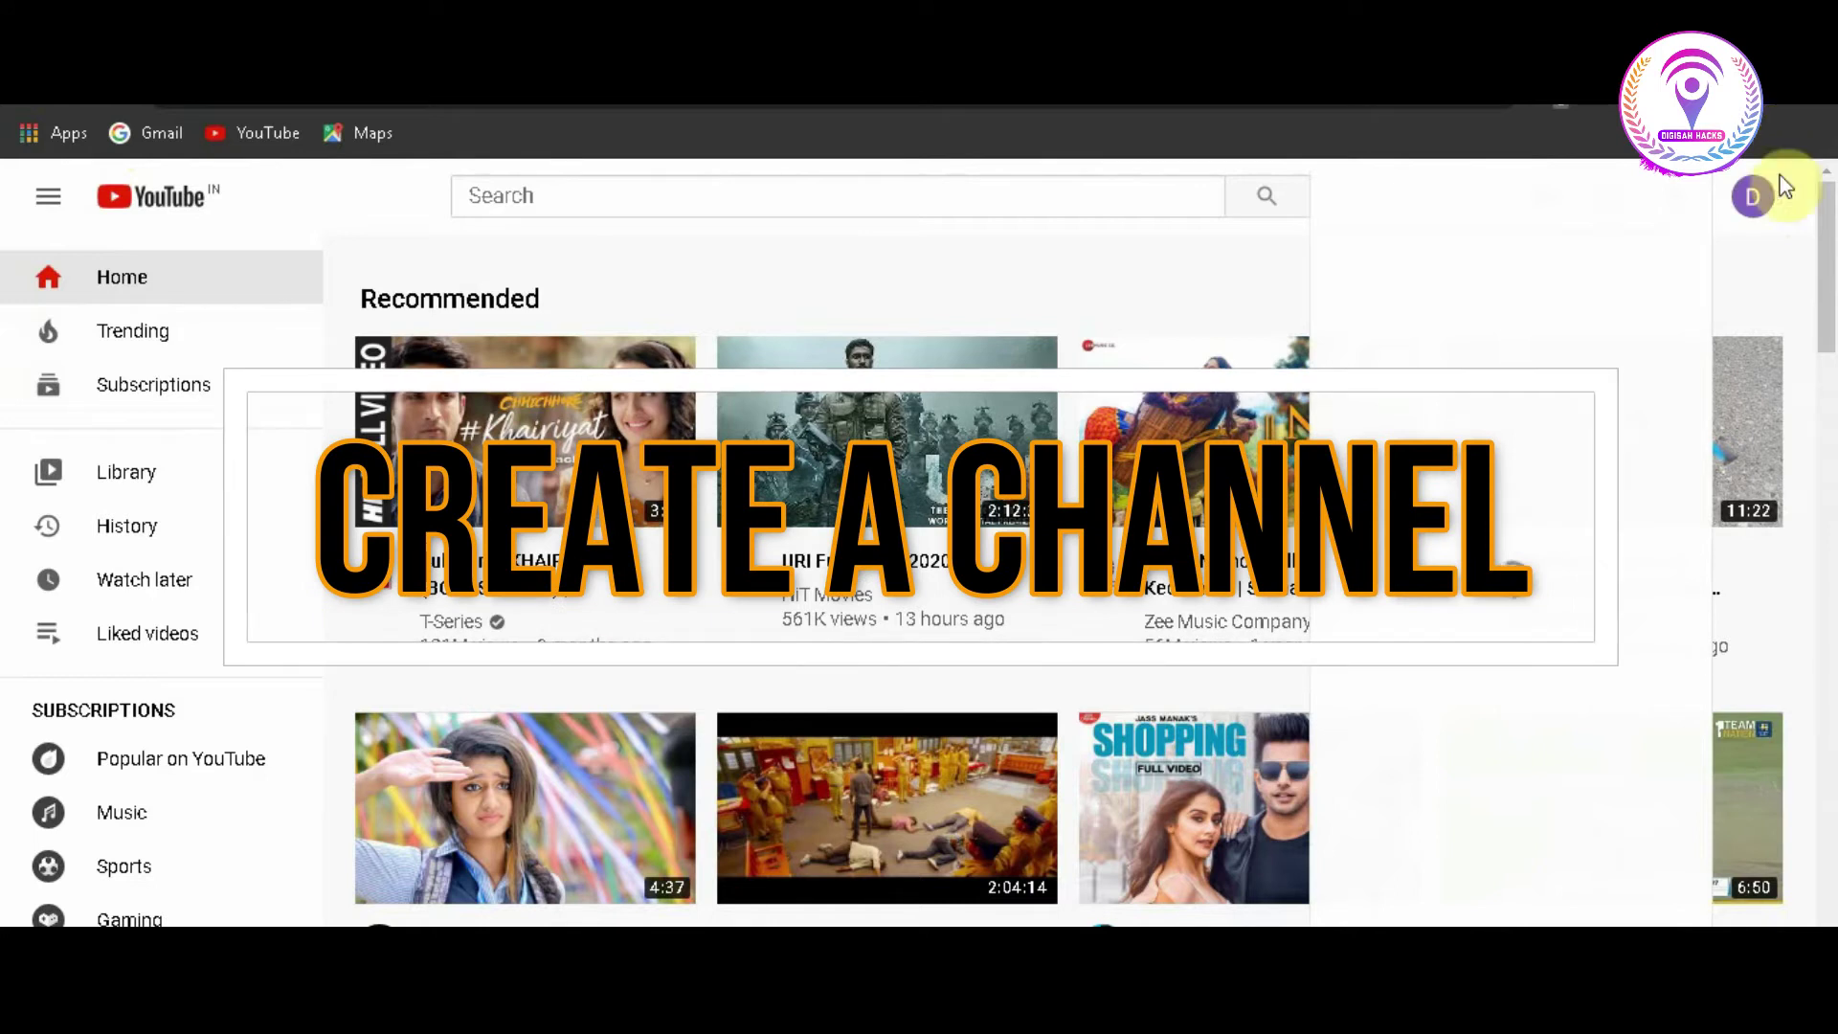
Create a channel with the custom name 'Digisah Hacks', ticking the separate-account acknowledgement
left_click(1456, 346)
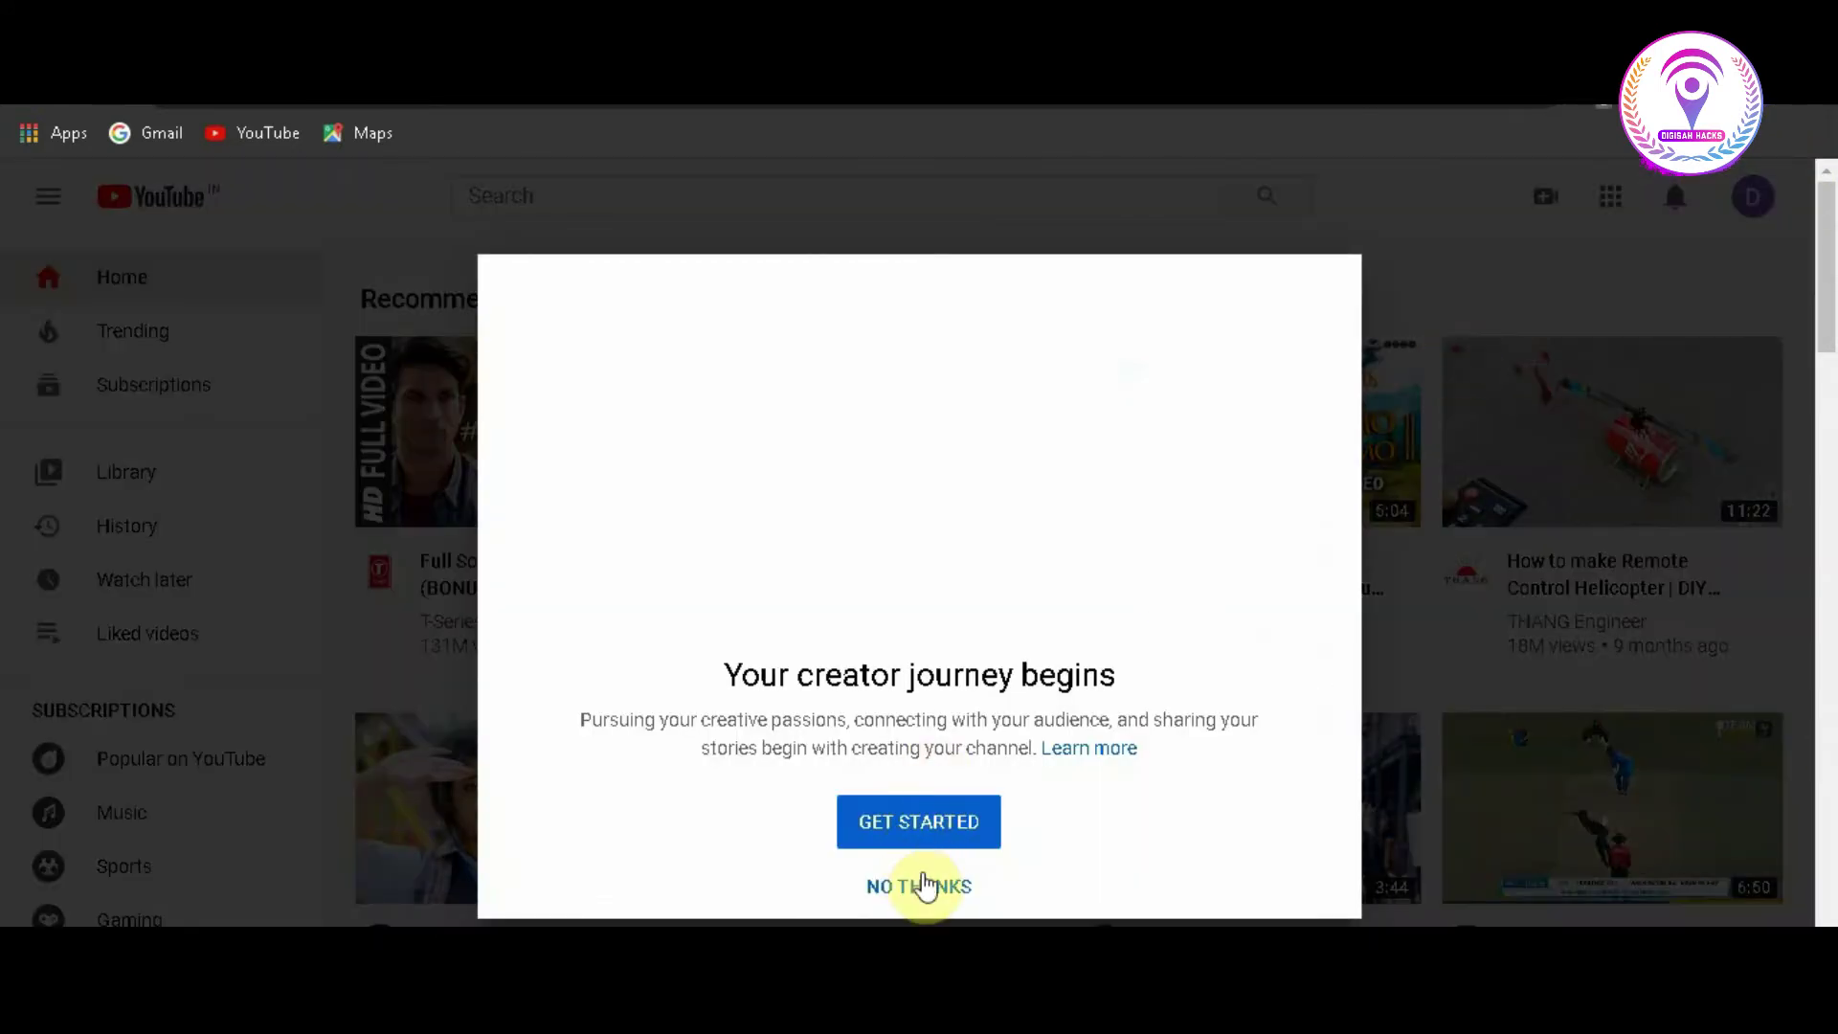
left_click(939, 835)
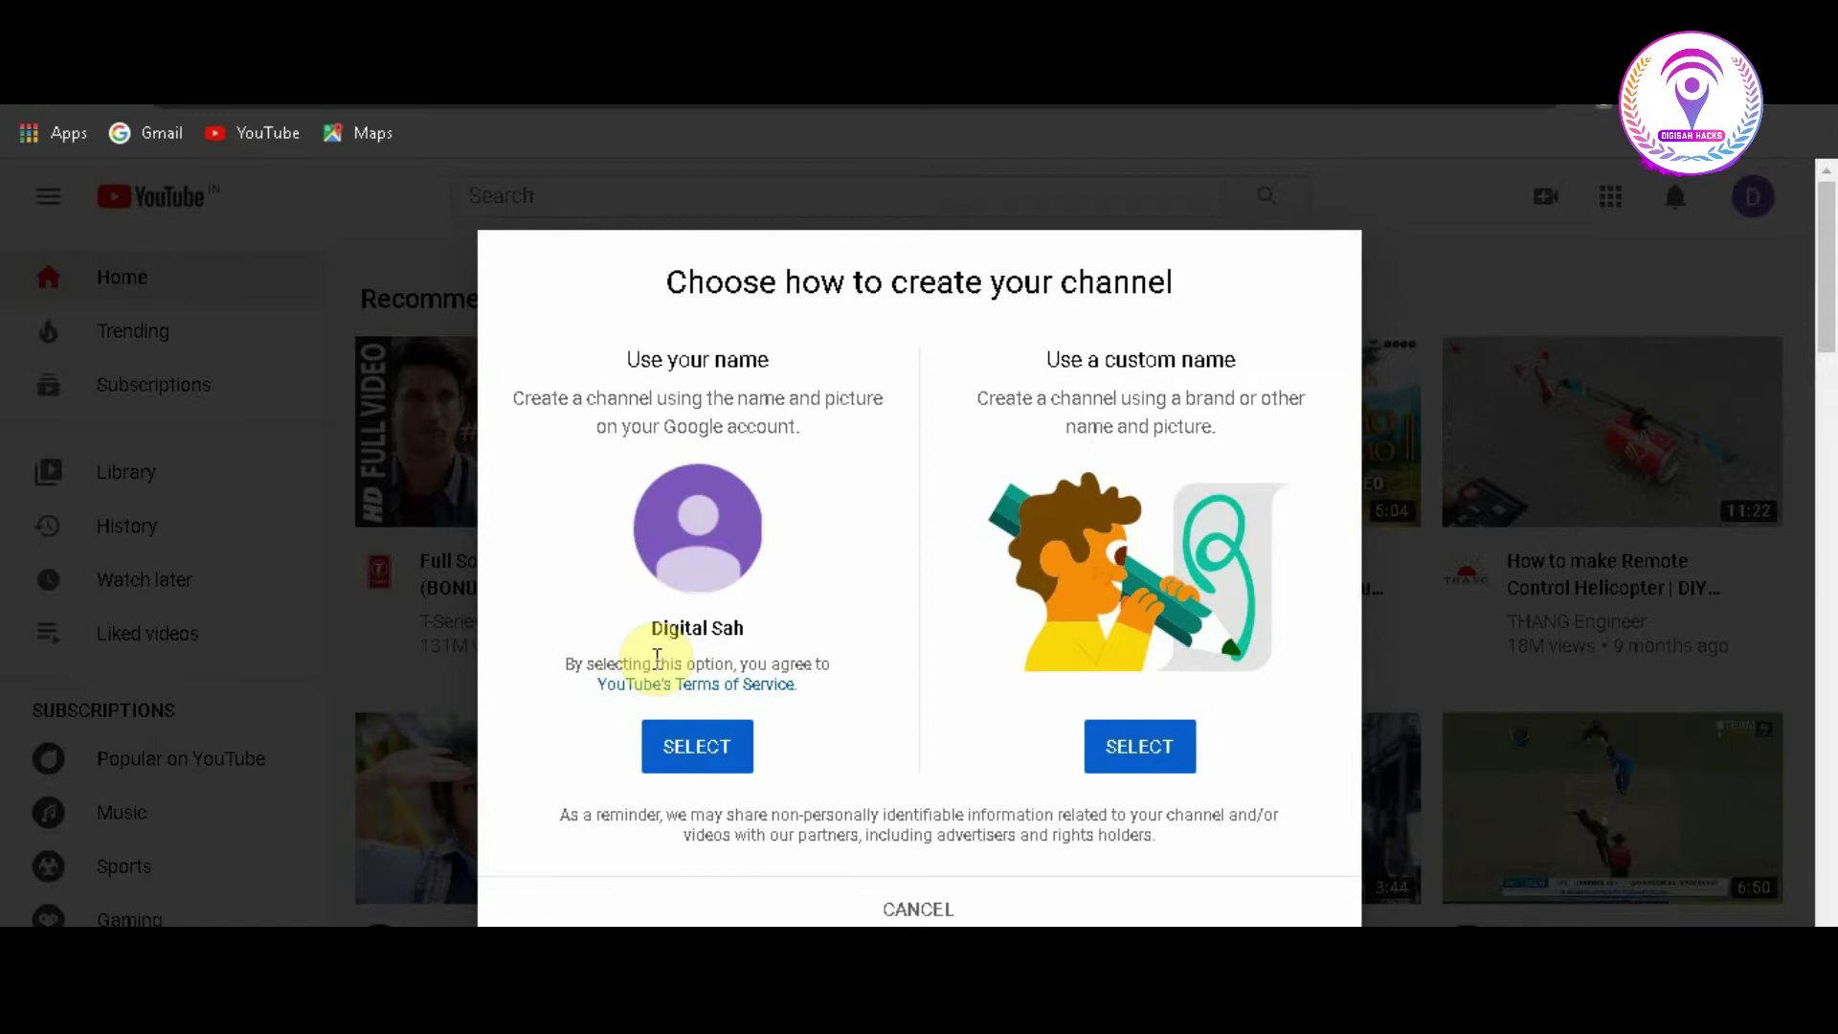
left_click(1139, 745)
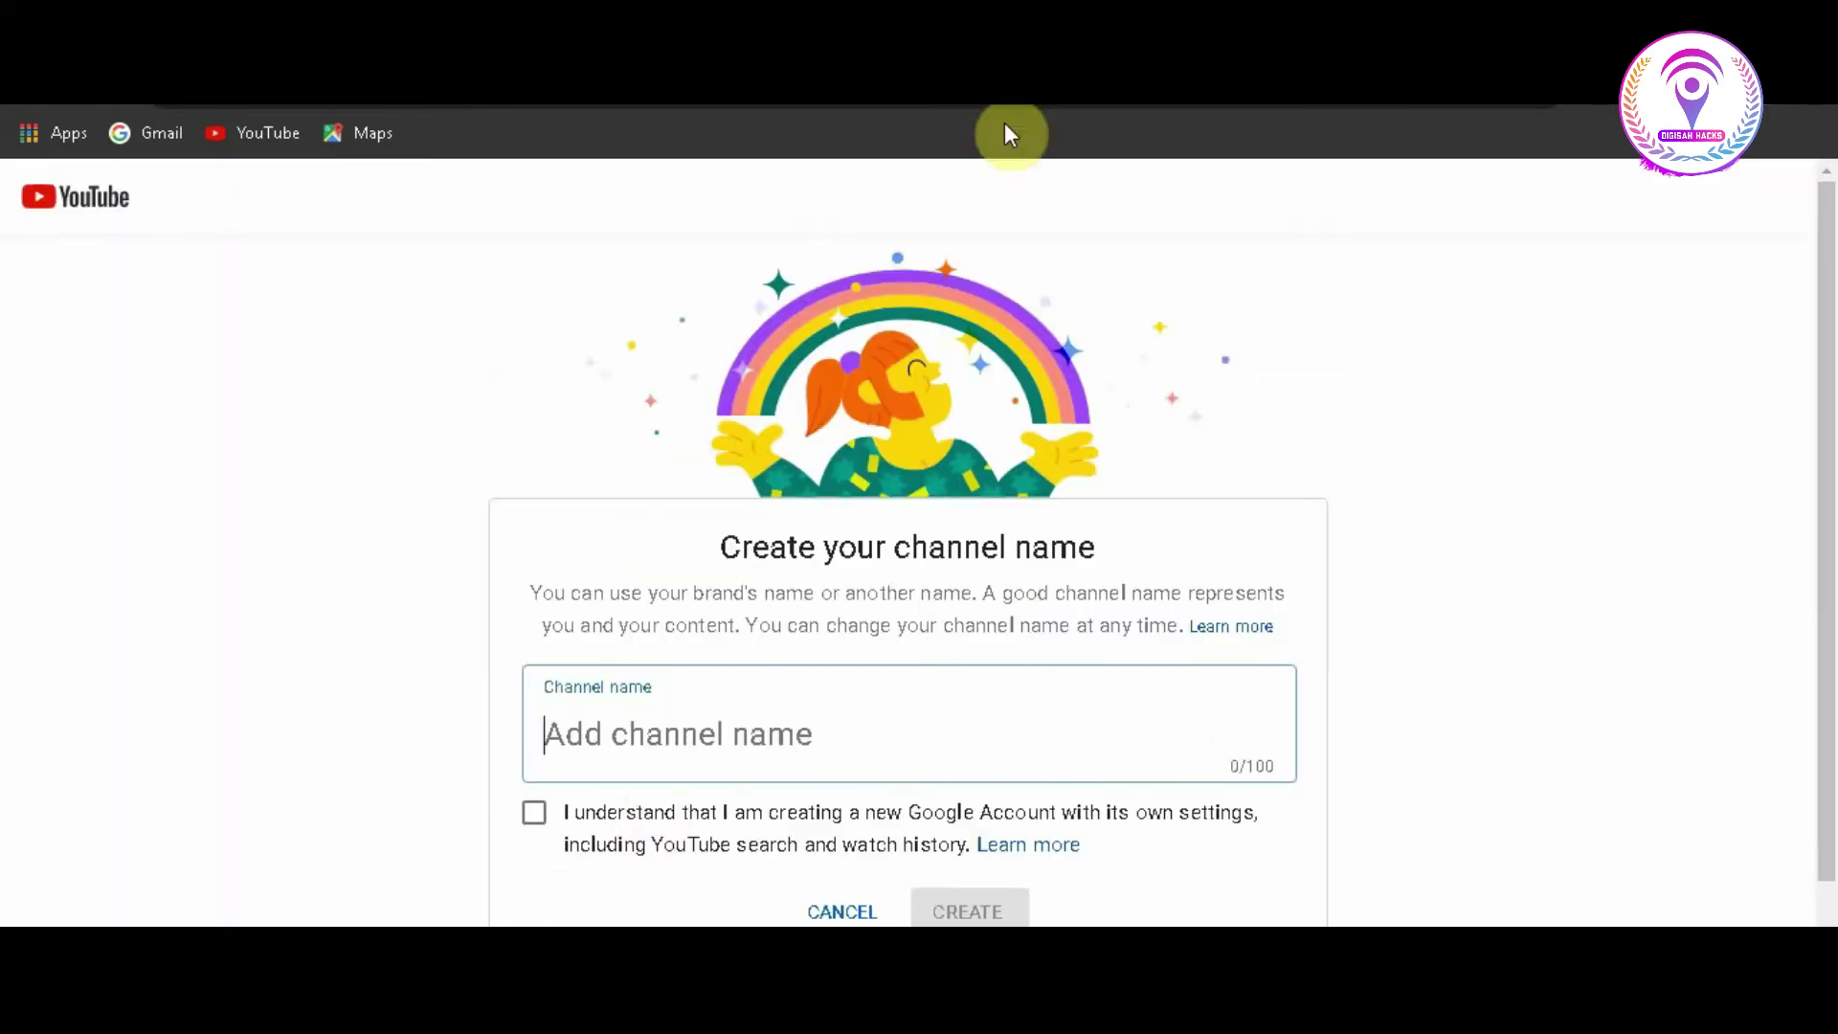
type("Digisah Hacks")
left_click(534, 811)
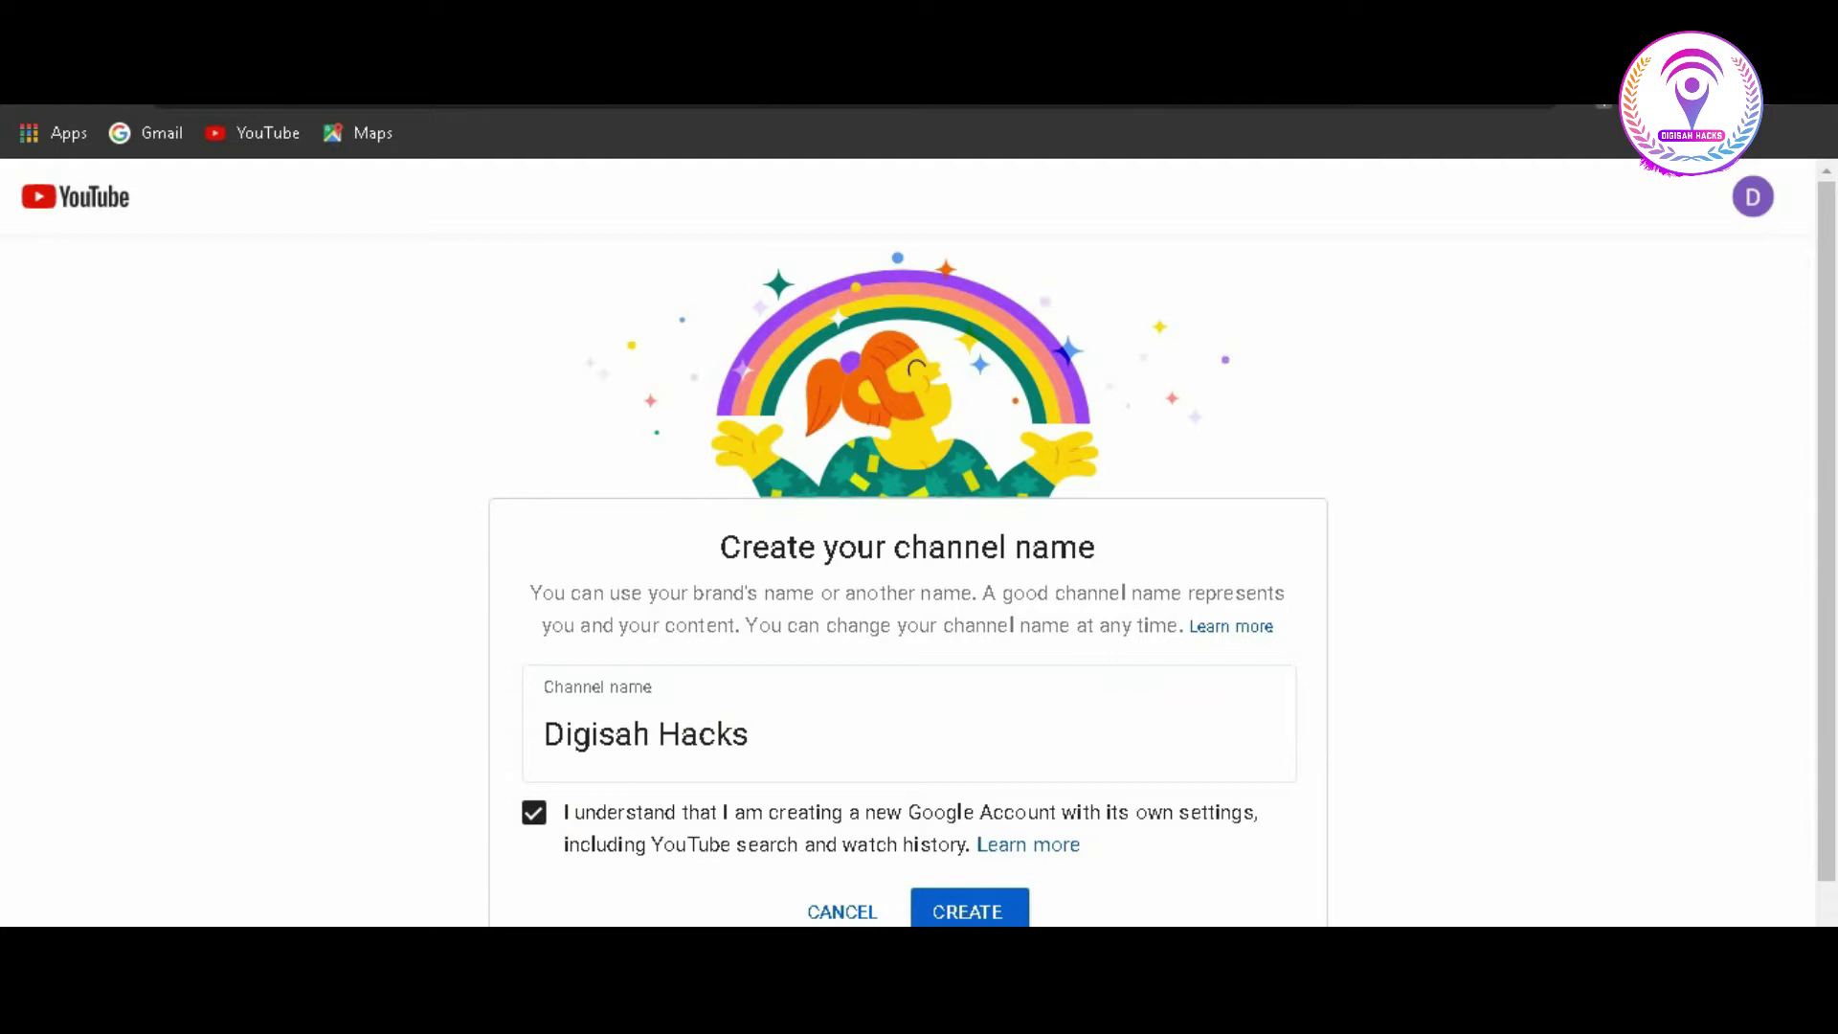
left_click(1001, 917)
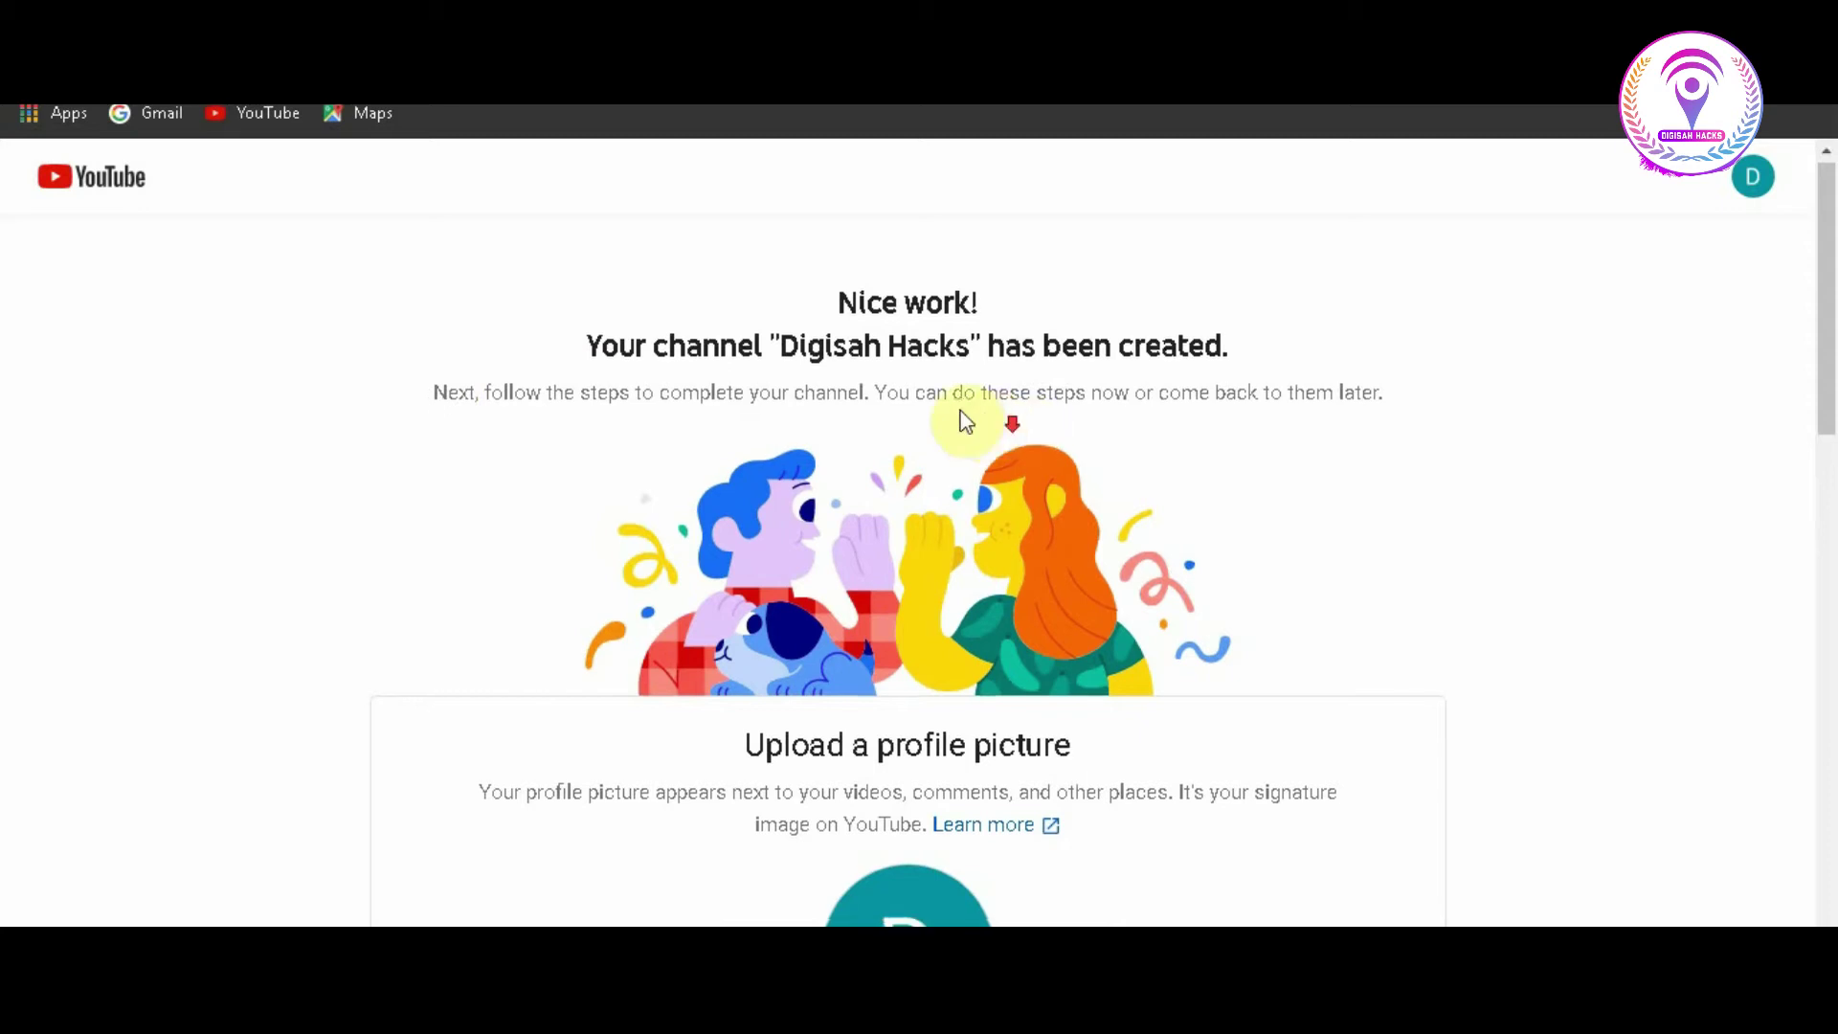
Enter the channel description about digital marketing and Android hacks
scroll(803, 190, "down", 2)
scroll(872, 329, "up", 2)
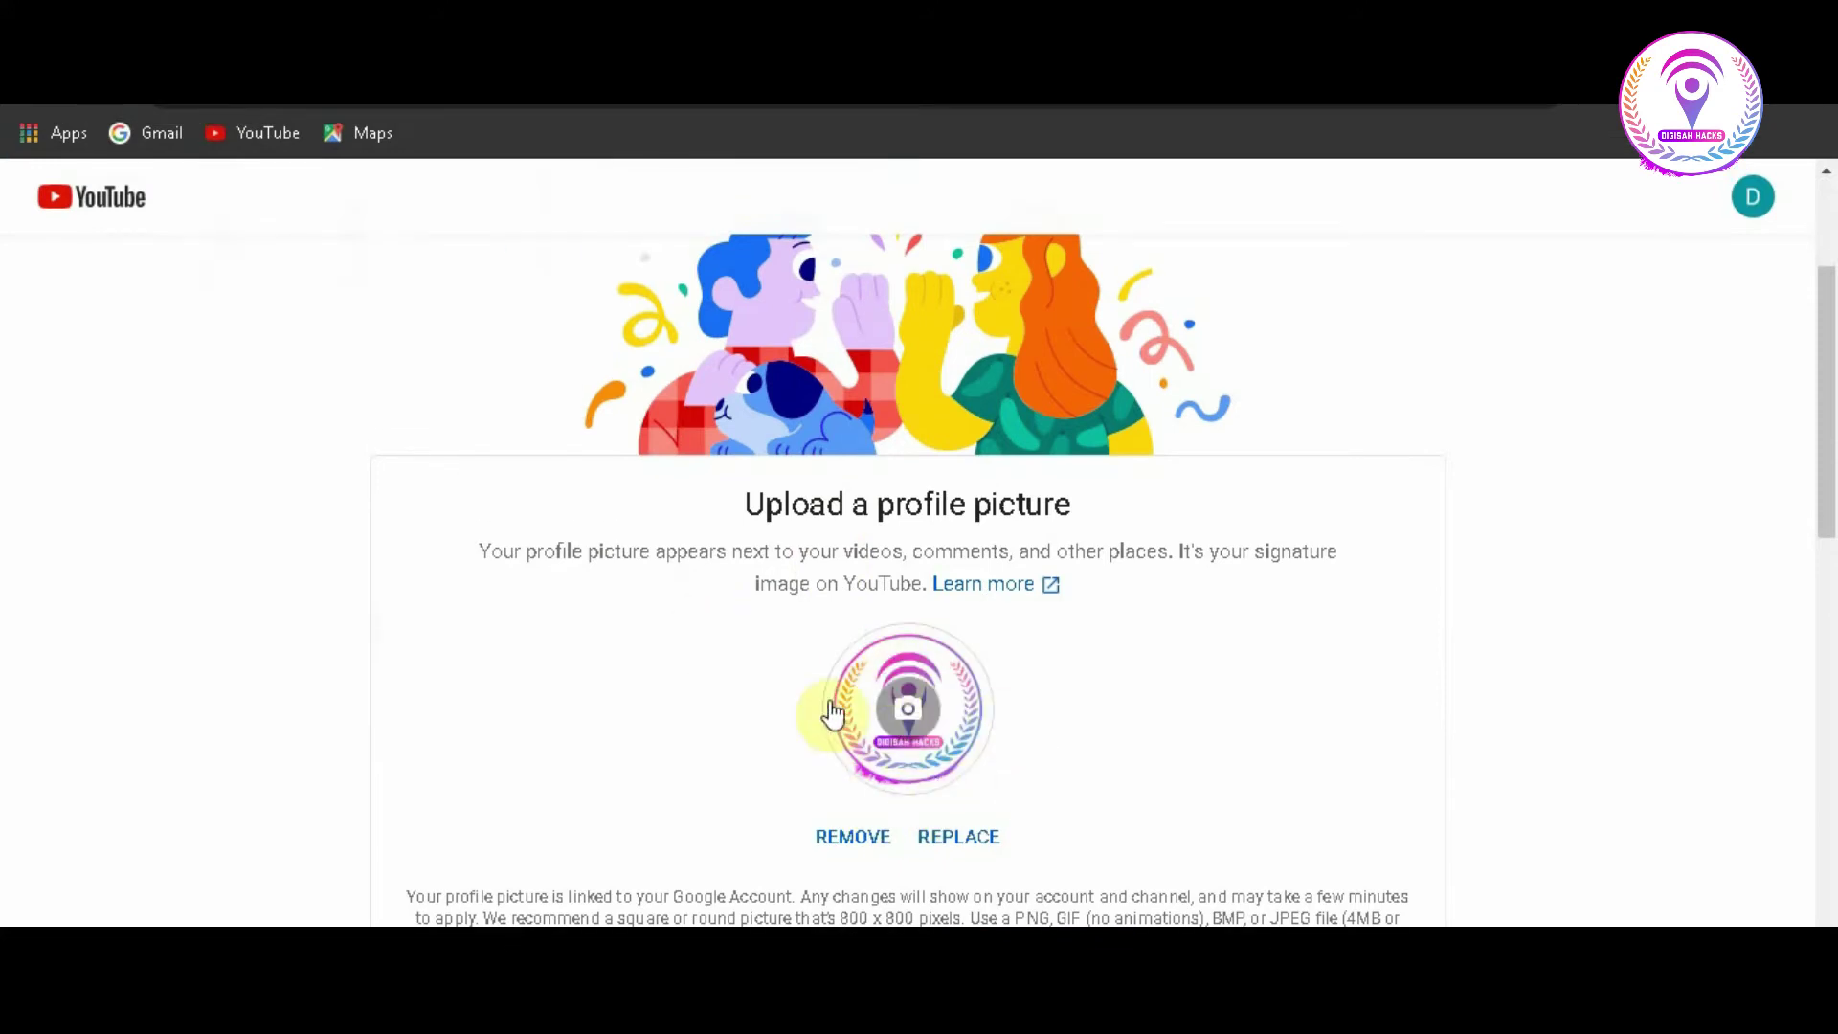
scroll(1075, 874, "down", 3)
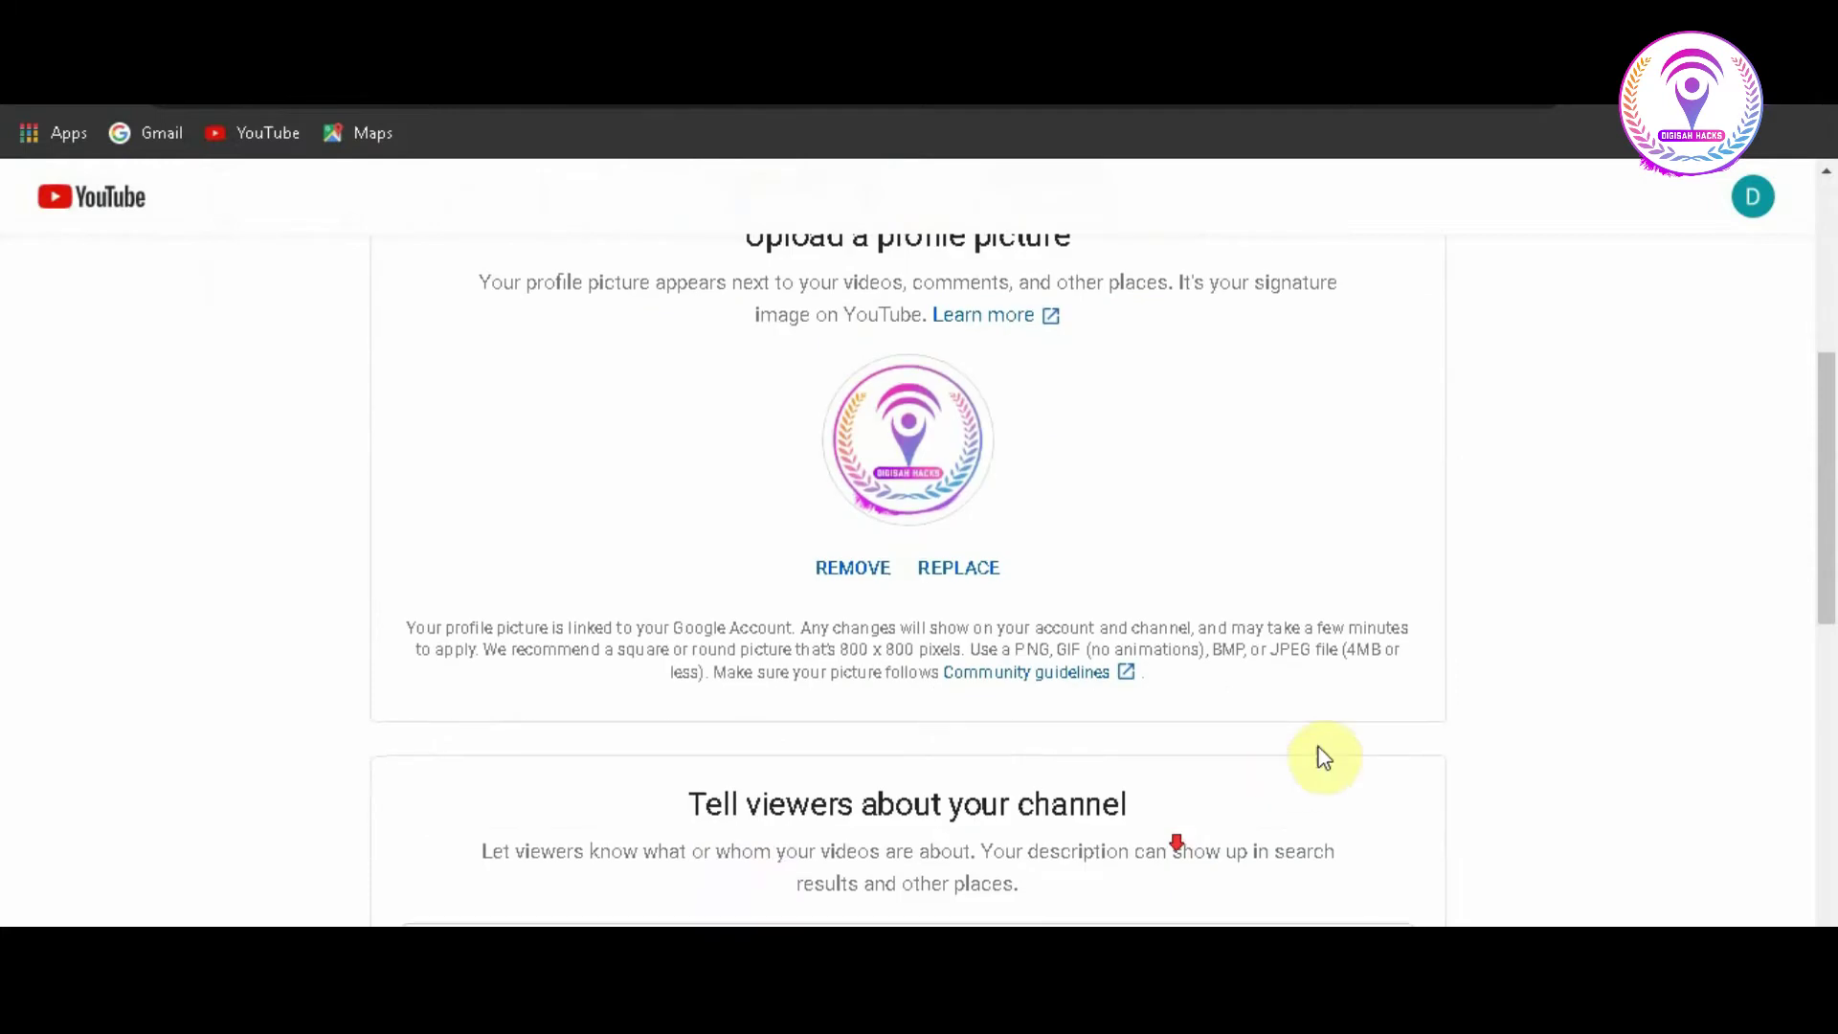
scroll(731, 848, "down", 7)
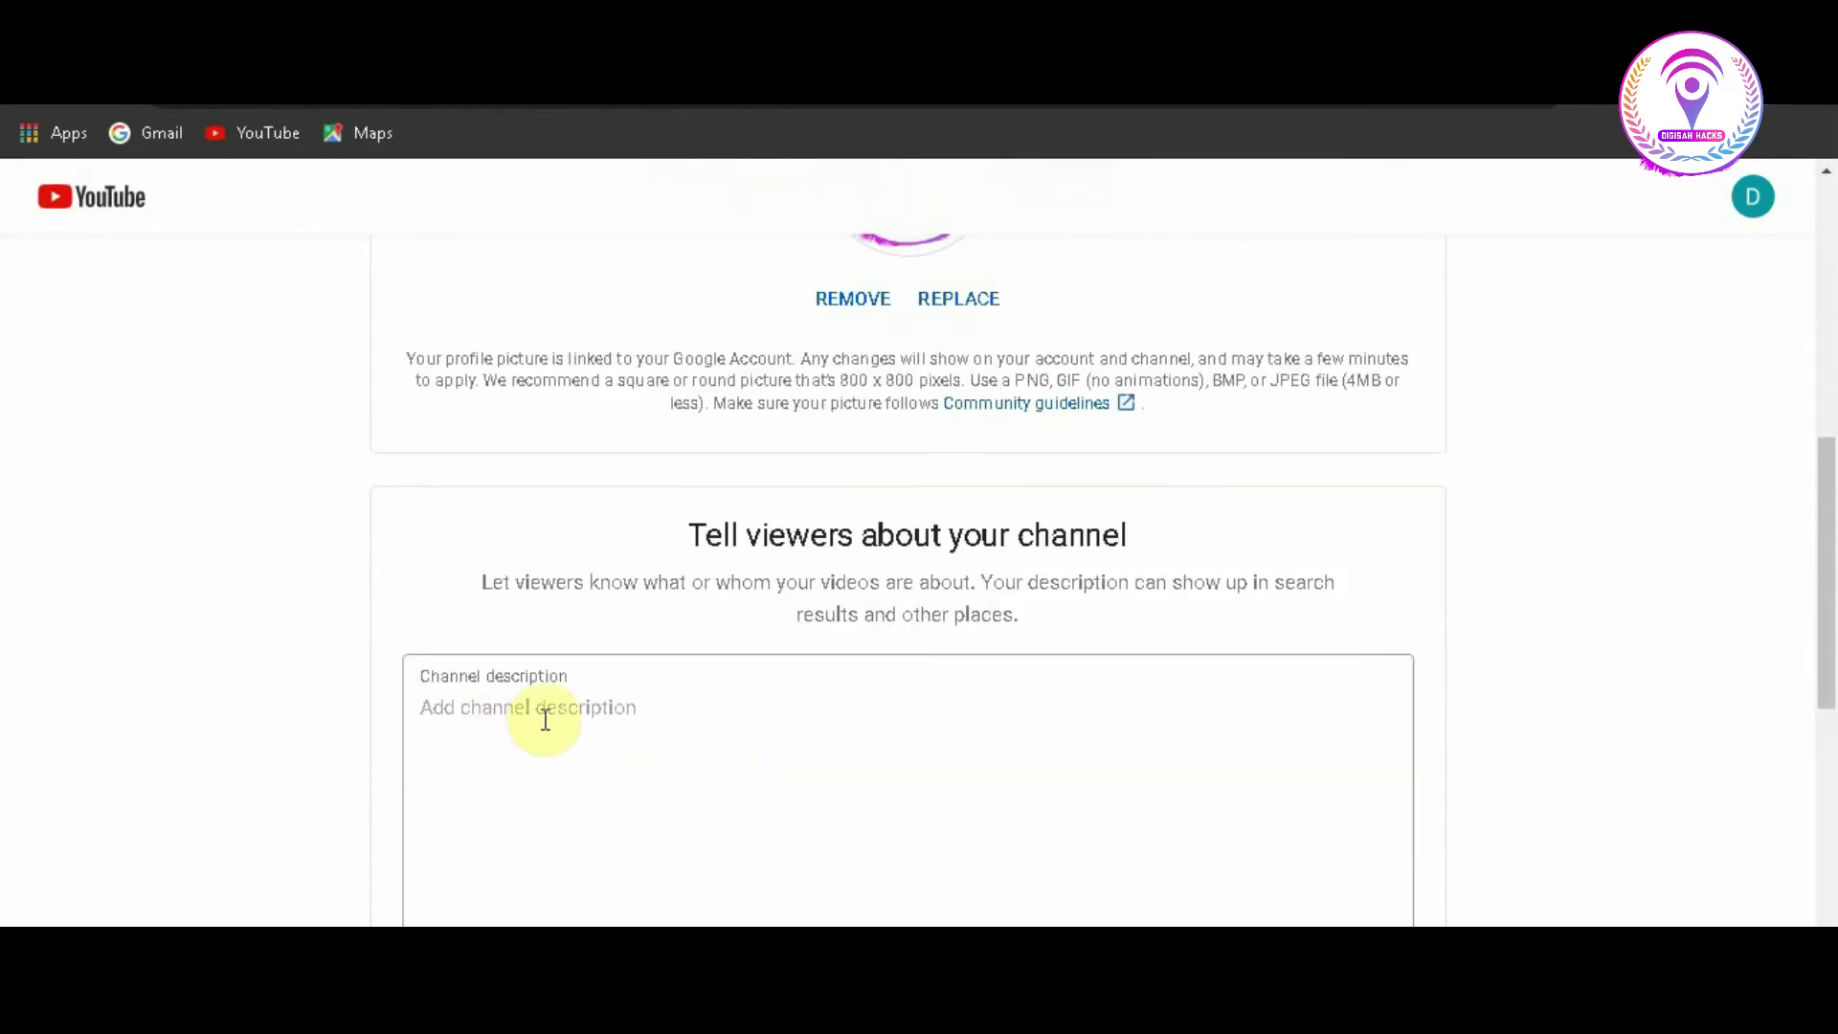
left_click(486, 345)
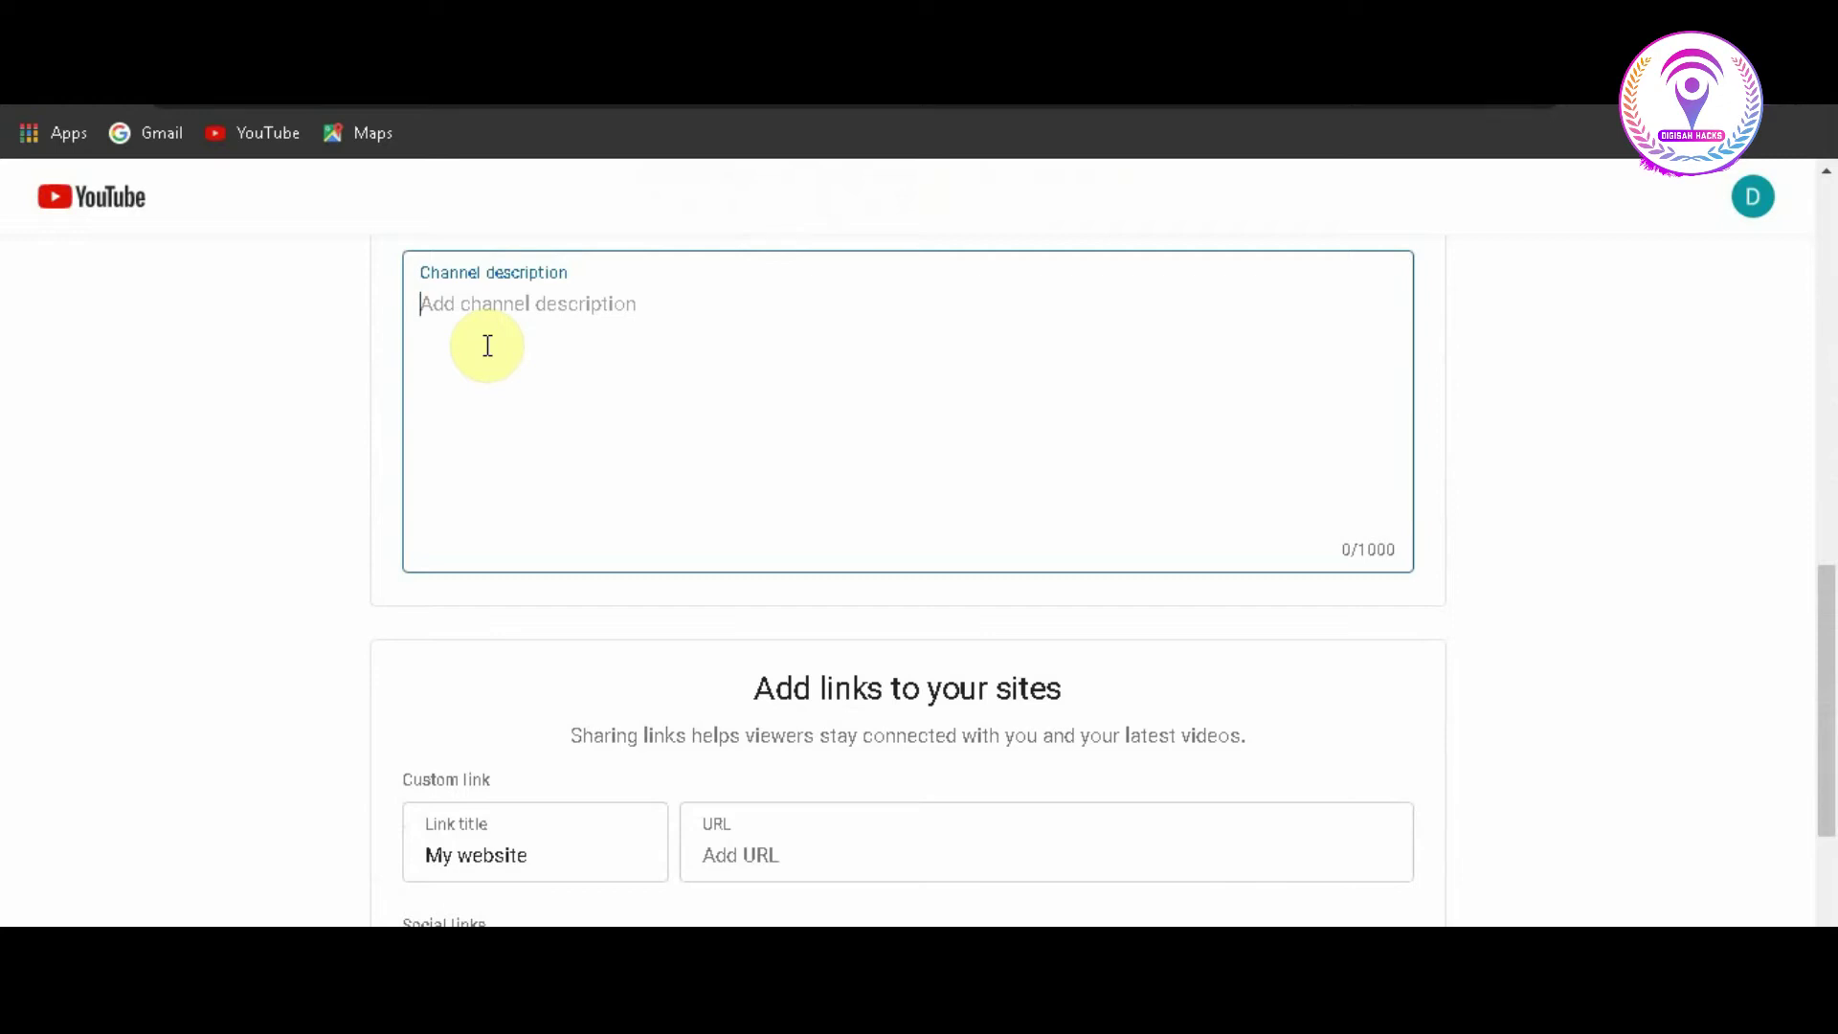
type("We are here to teach you Everything about Digital Marketing like (Web Designing, Video Marketing, email Marketing, PPC, SEO and many more...), You will also get to know some useful hacks for your Android Mobile. So, please SUBSCRIBE NOW! to stay tuned with us.")
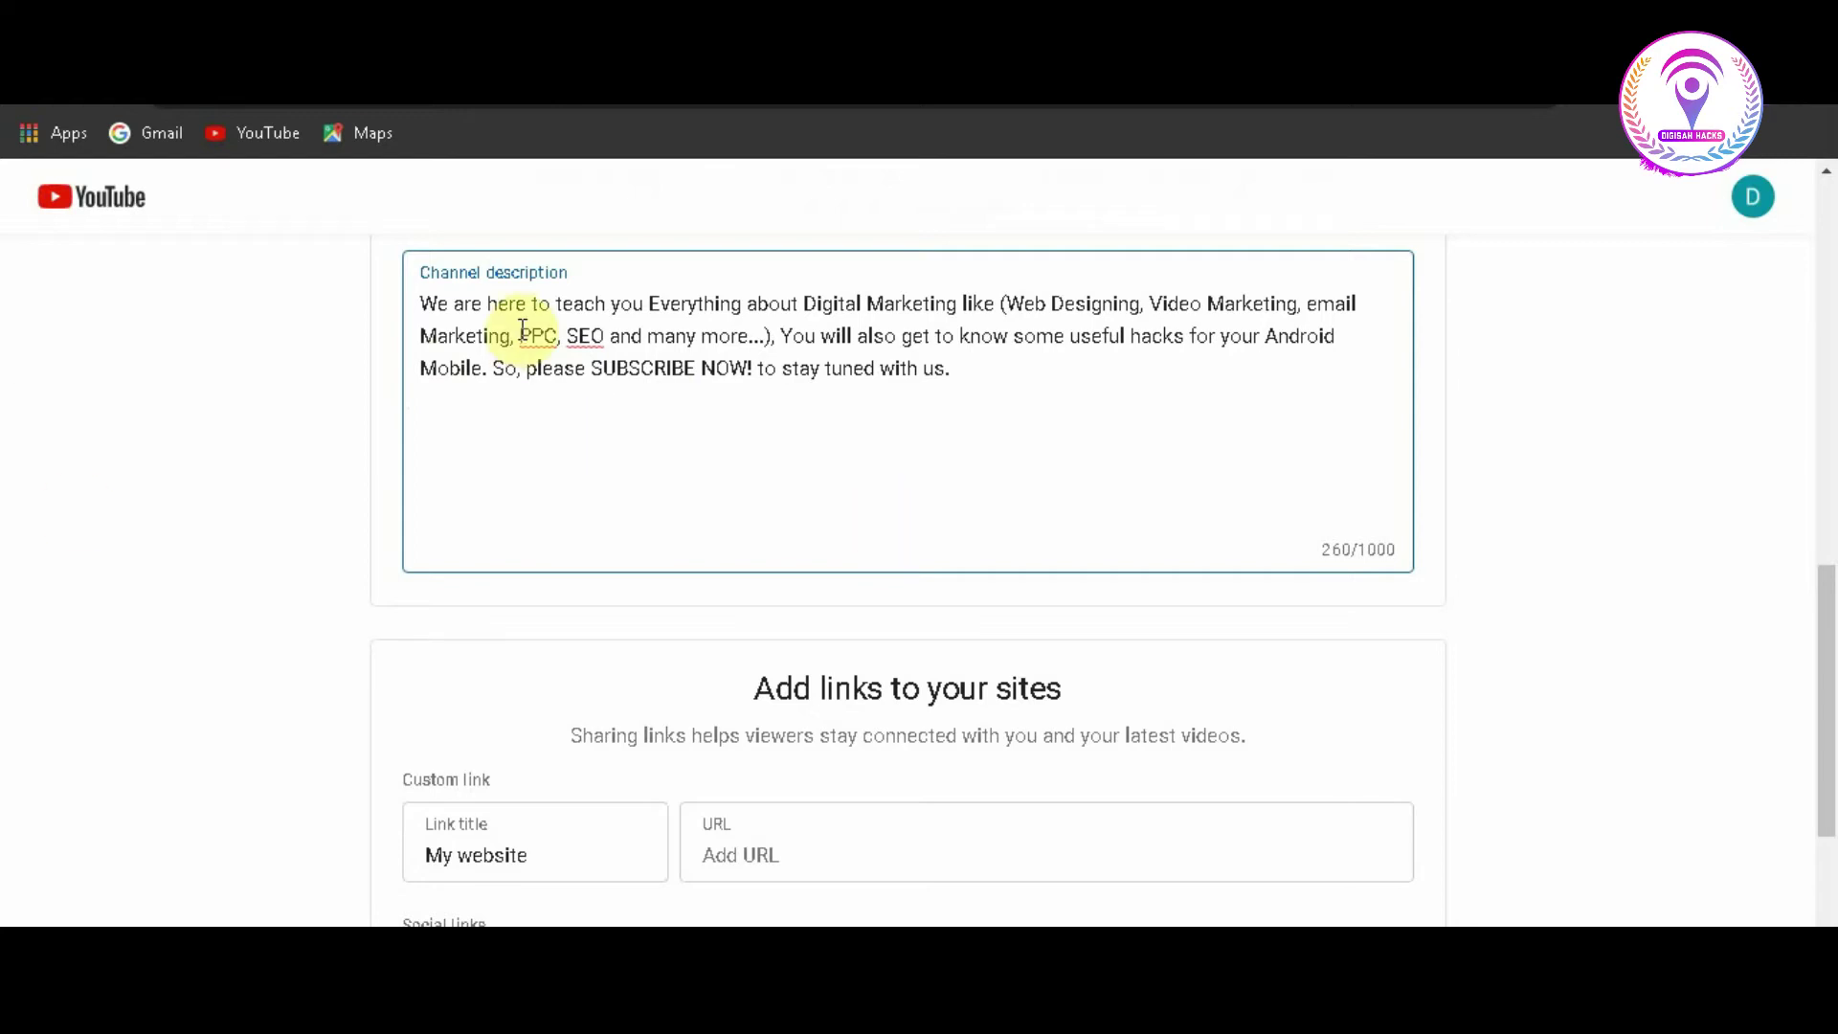
scroll(659, 606, "down", 1)
scroll(651, 756, "up", 1)
scroll(673, 796, "down", 1)
left_click(825, 760)
type("www.digisah.com")
scroll(746, 522, "down", 4)
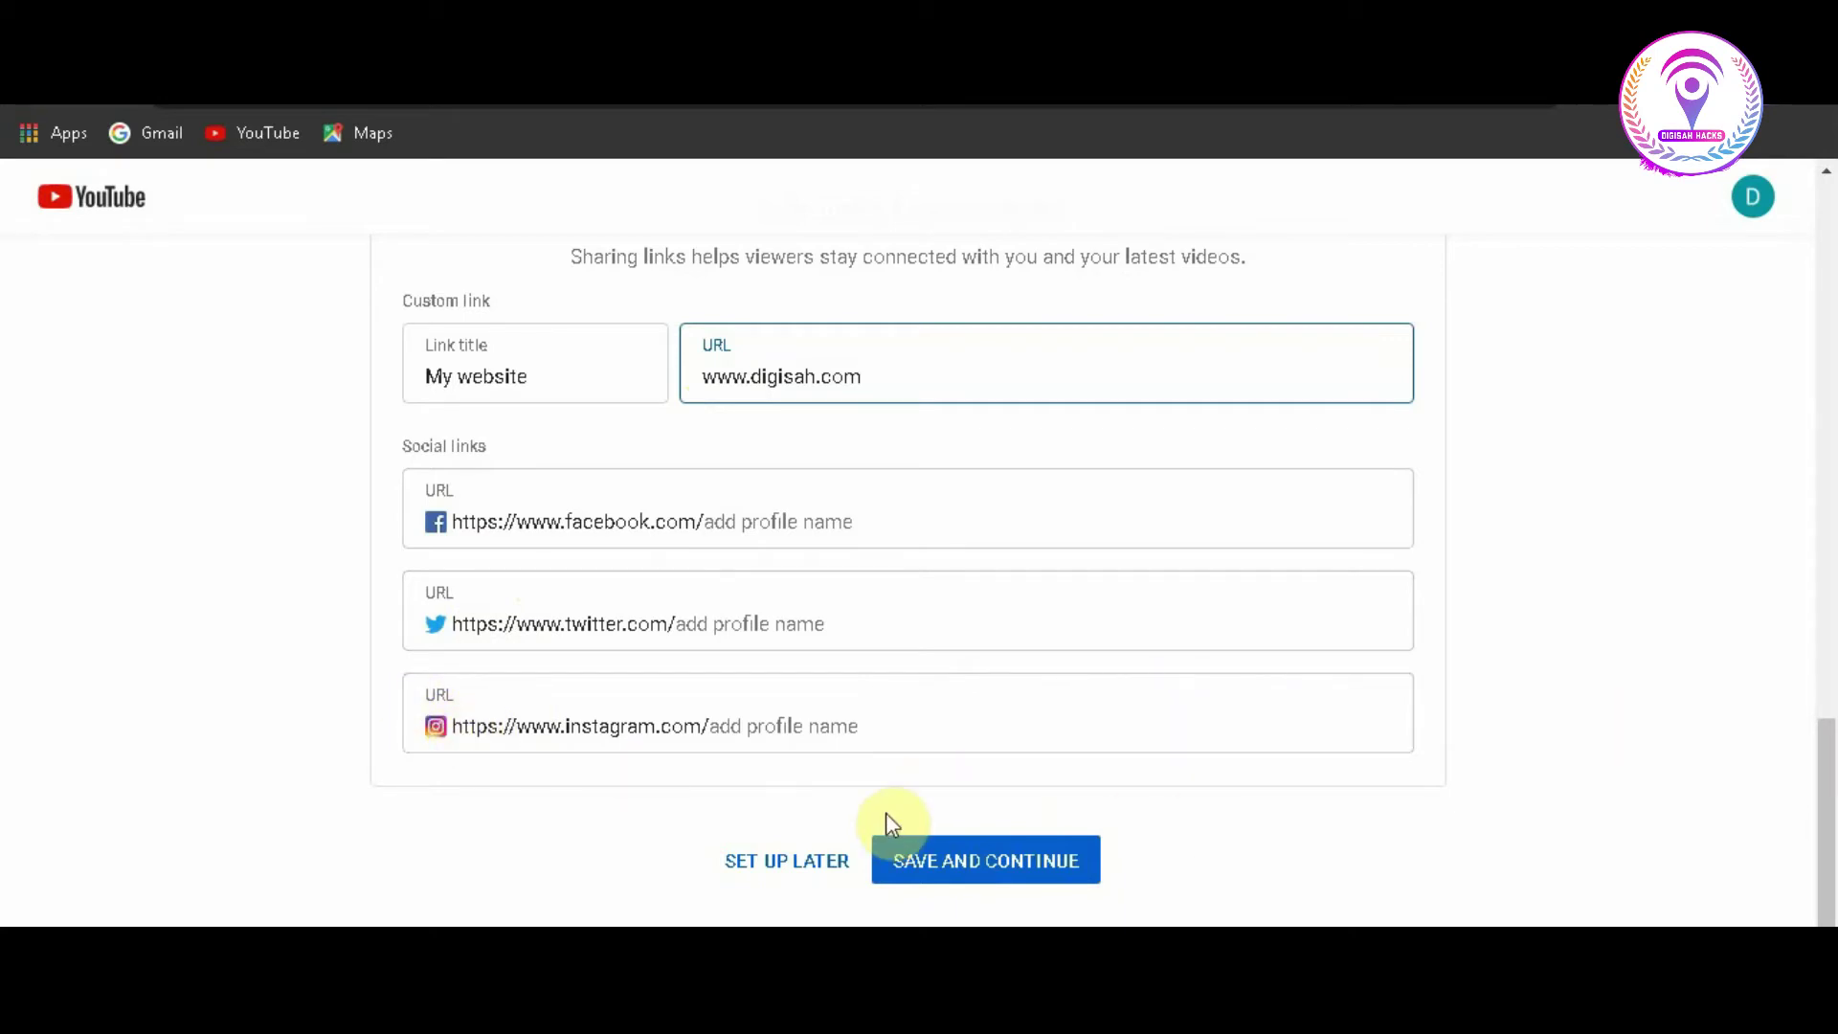
Save the channel details, dismiss the customisation tip, and scroll the new channel page
left_click(1009, 856)
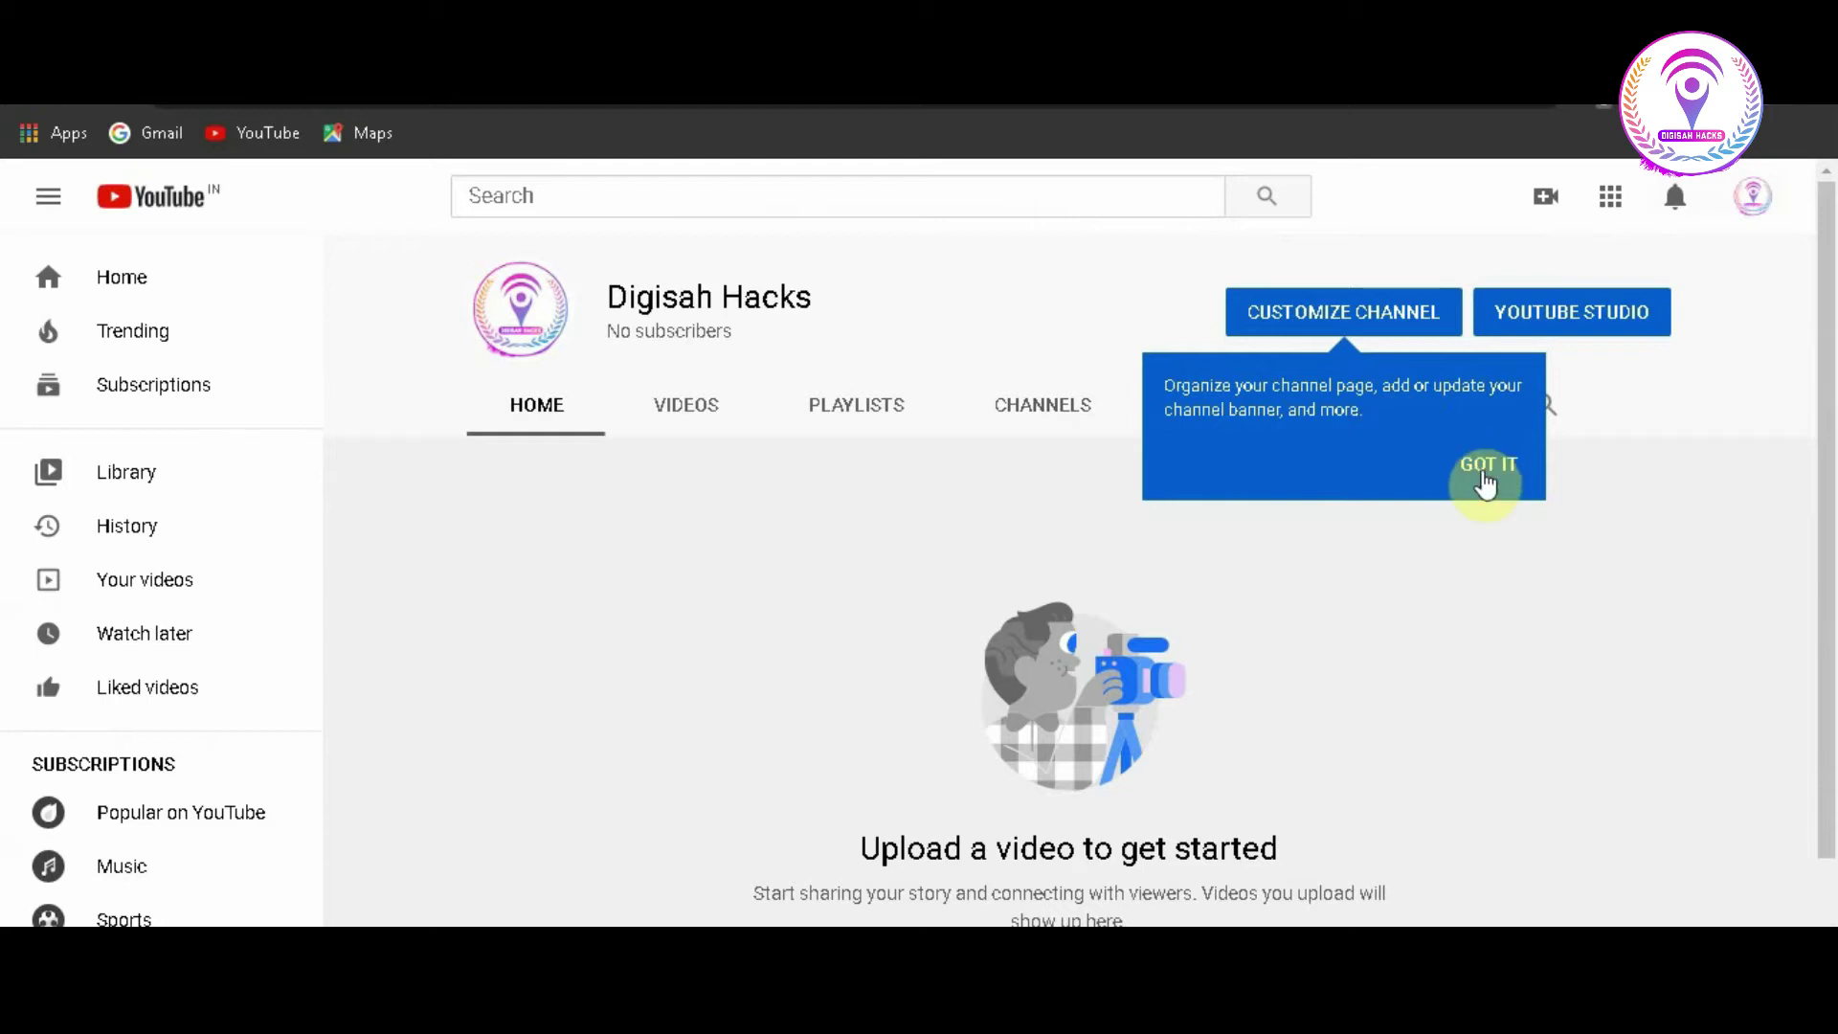
left_click(1486, 478)
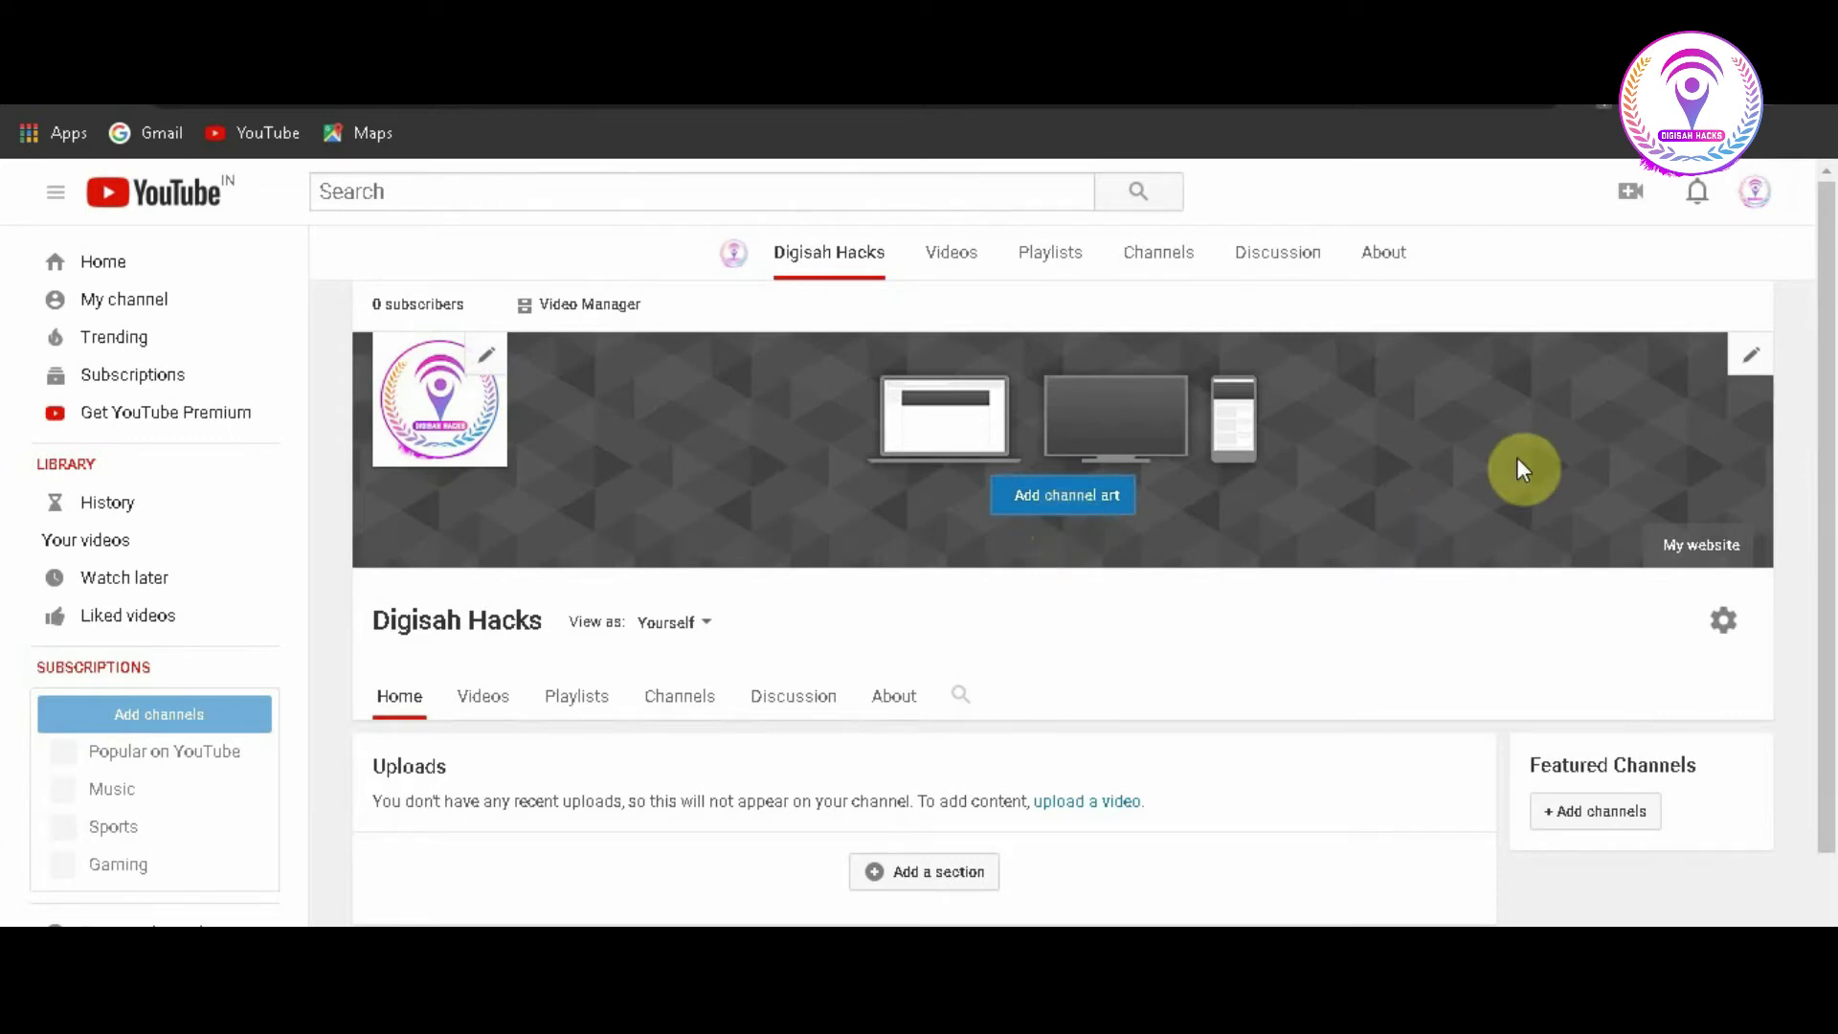
scroll(909, 425, "down", 1)
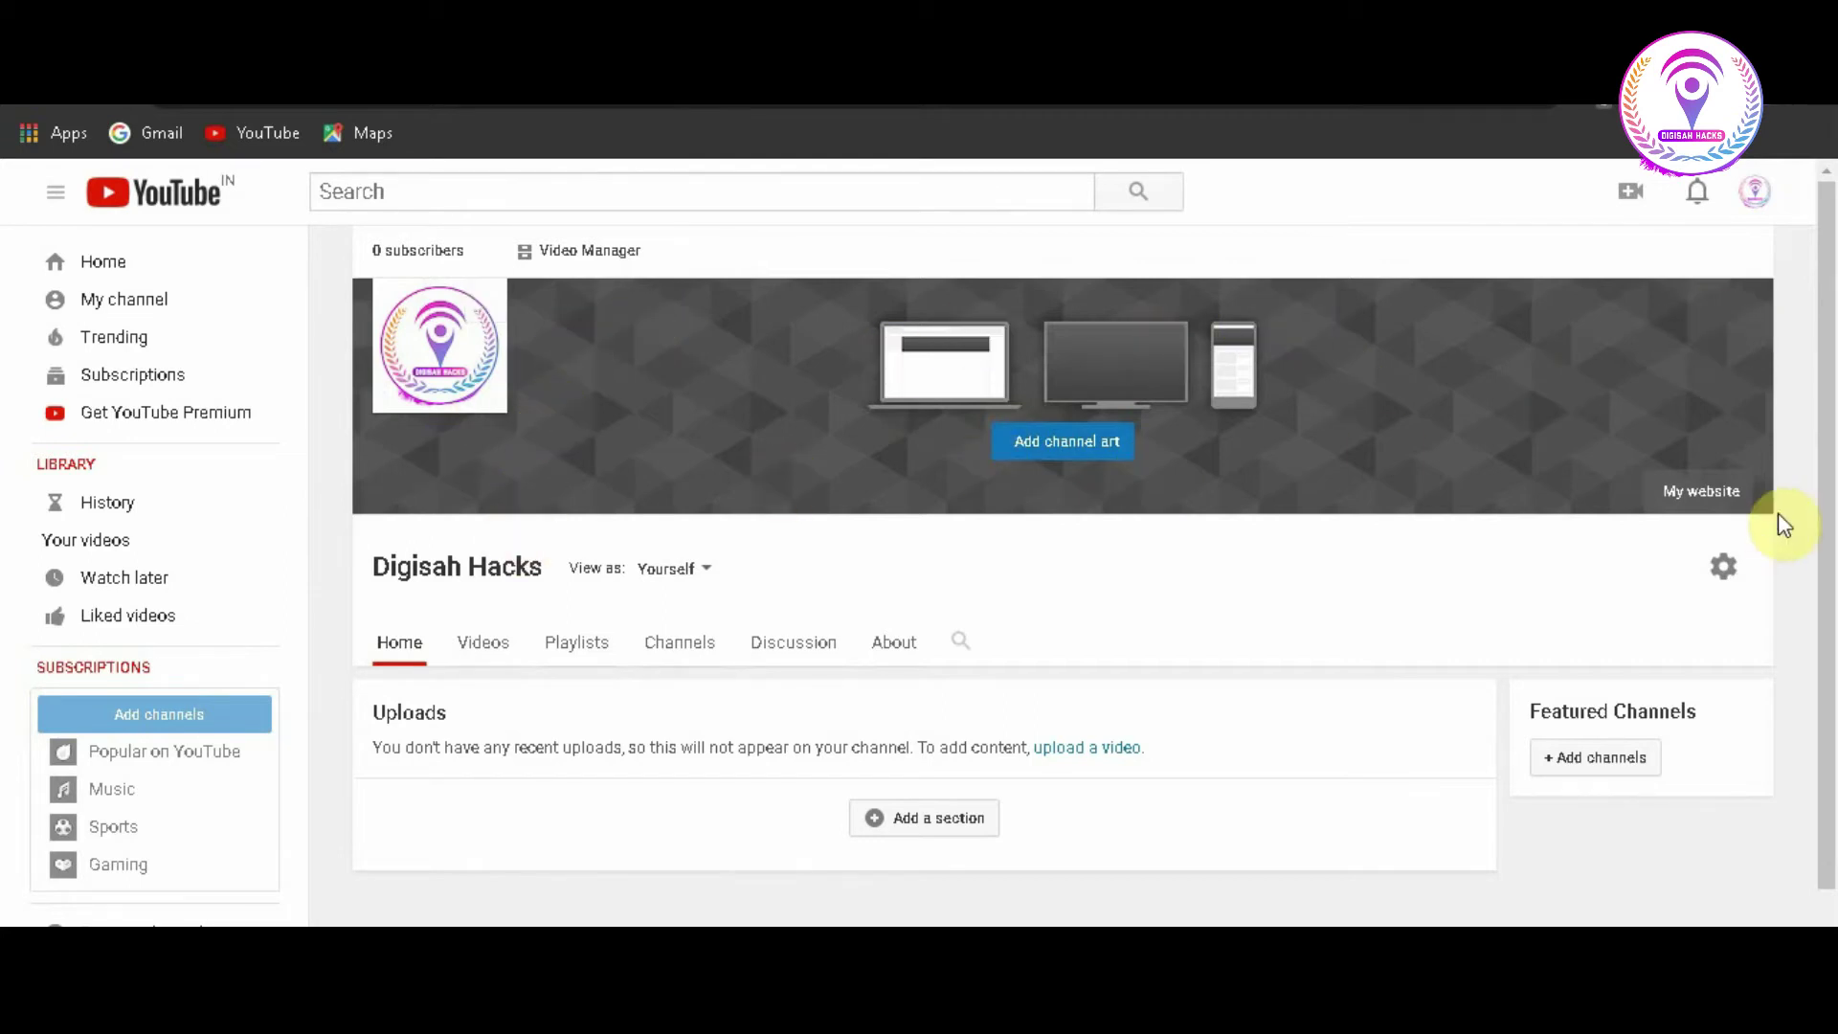
Upload 'Free Youtube Channel Banner PSD Template.jpg' from the Desktop as channel art after checking its crop
left_click(1039, 456)
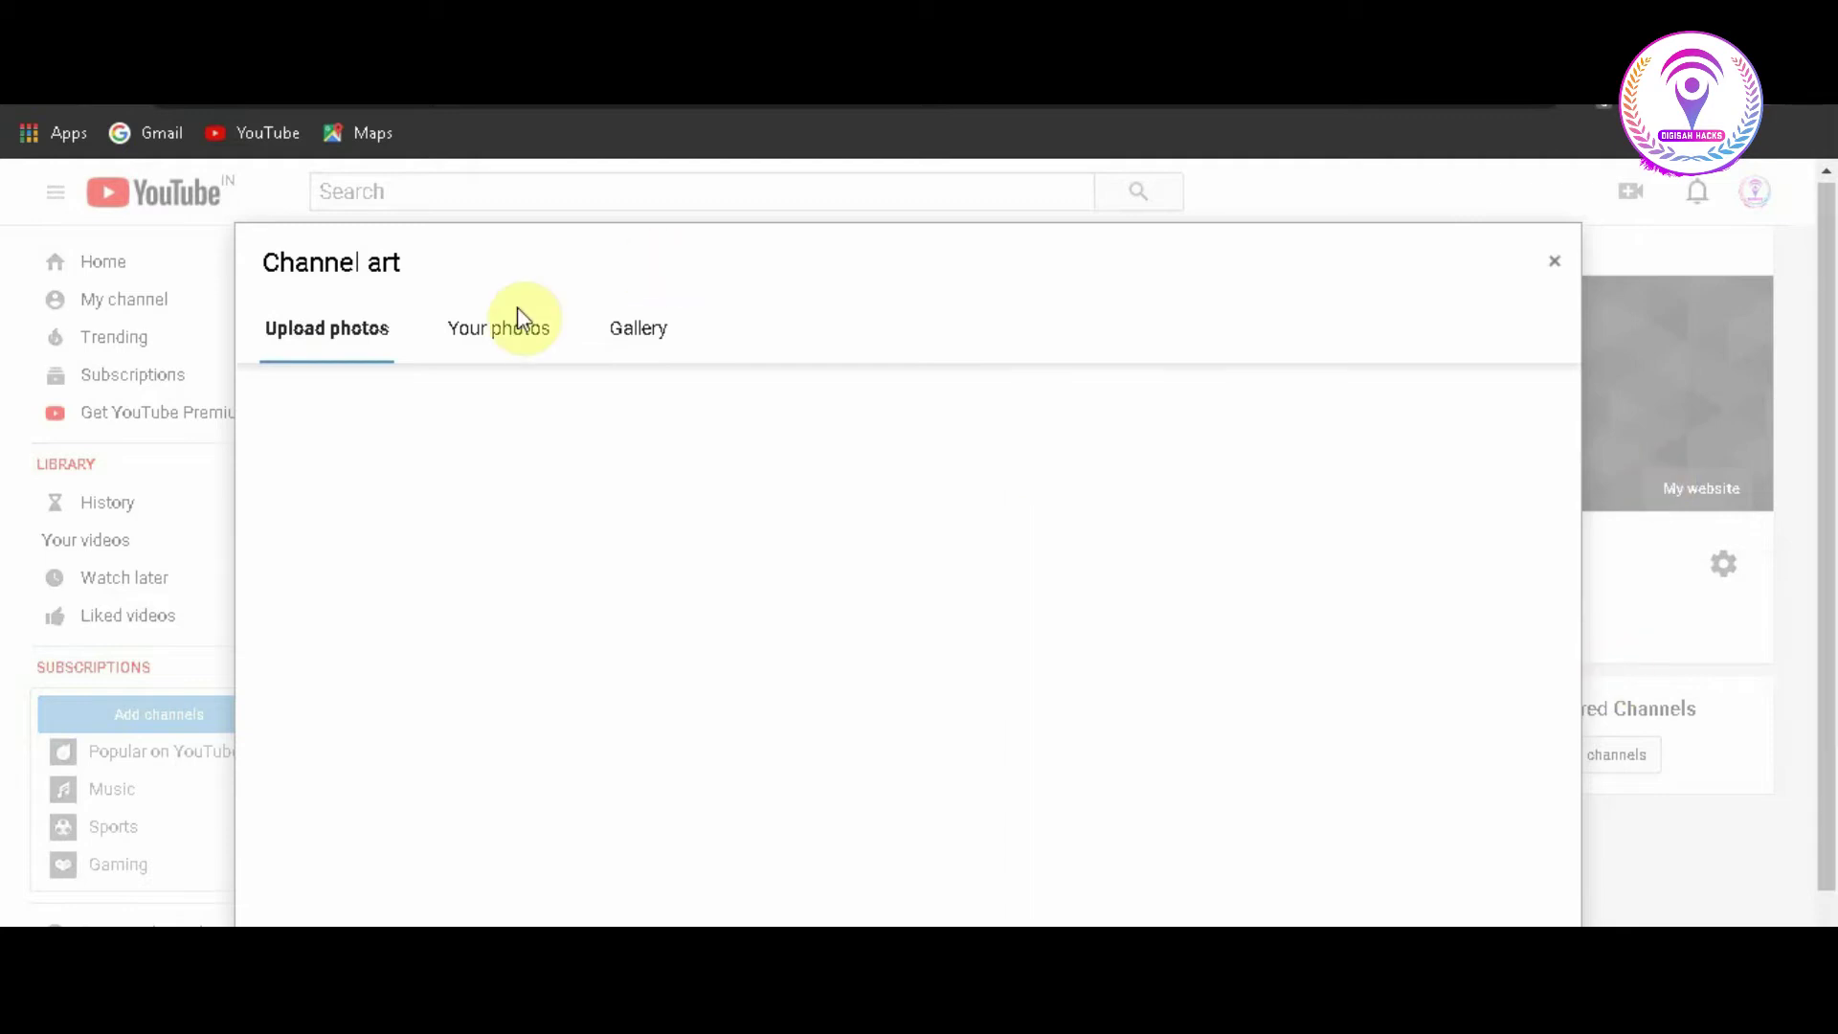
left_click(935, 665)
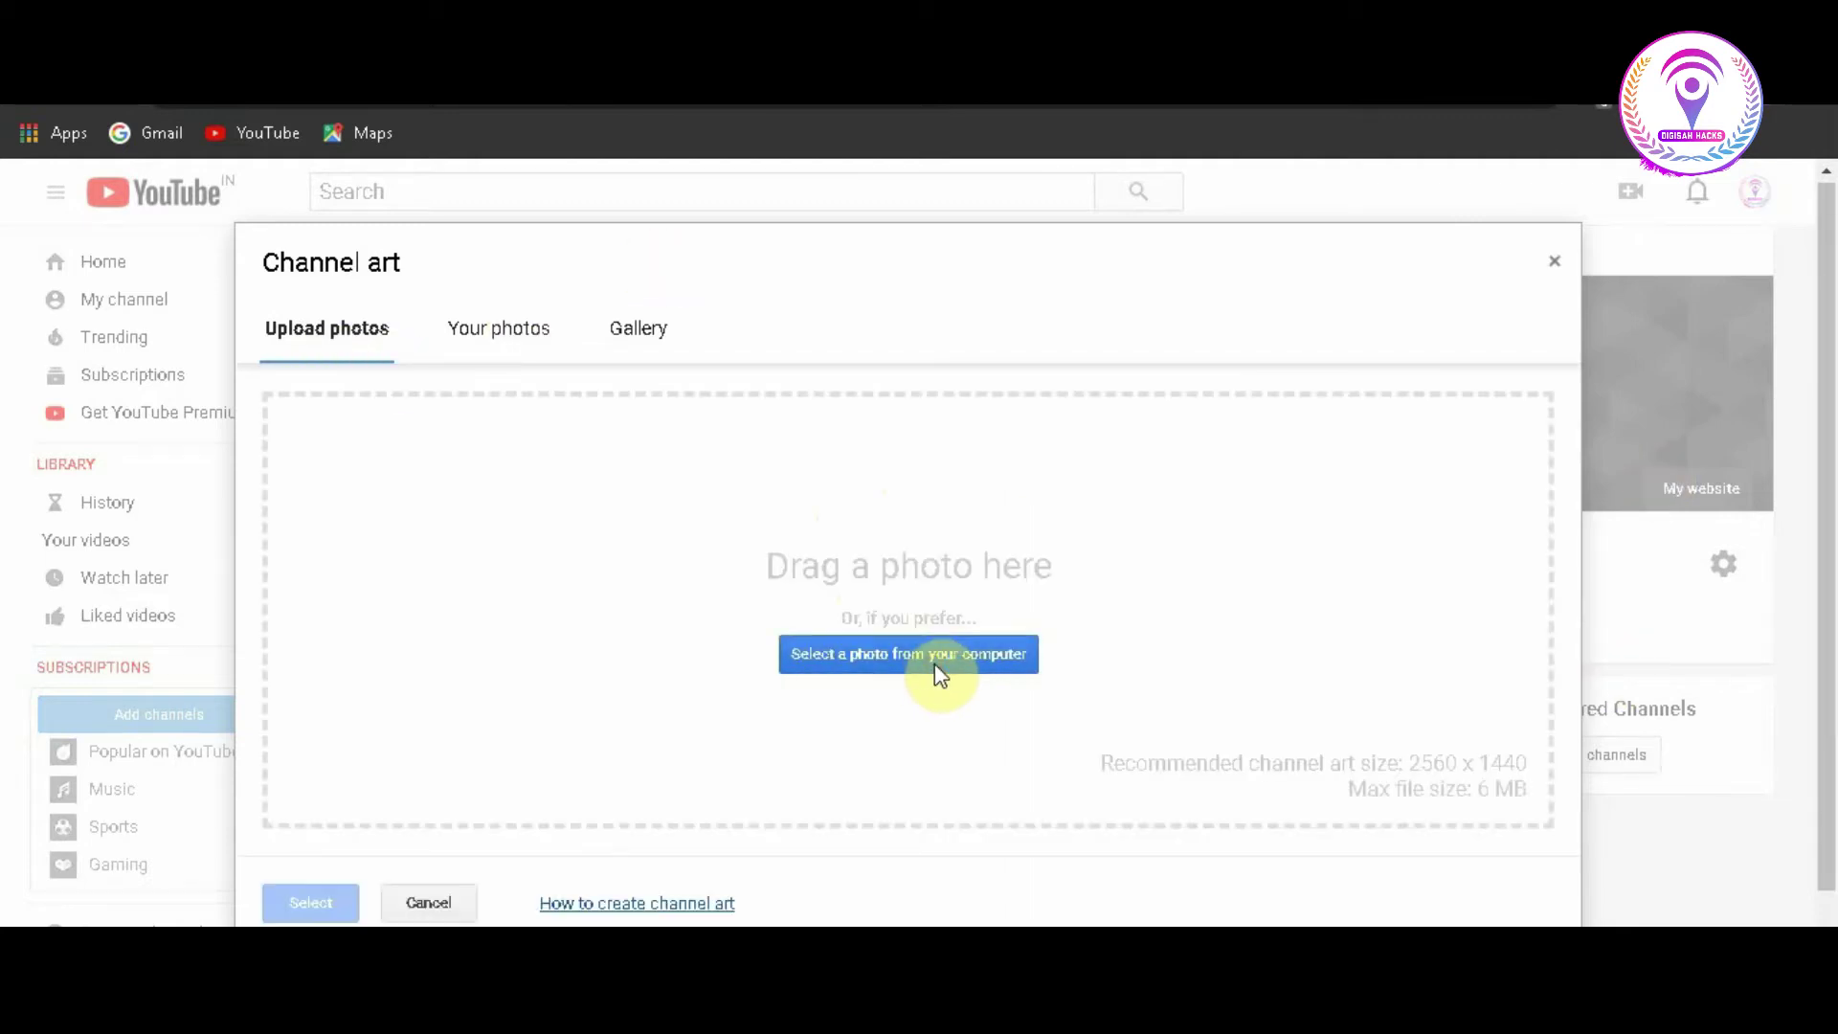
left_click(143, 211)
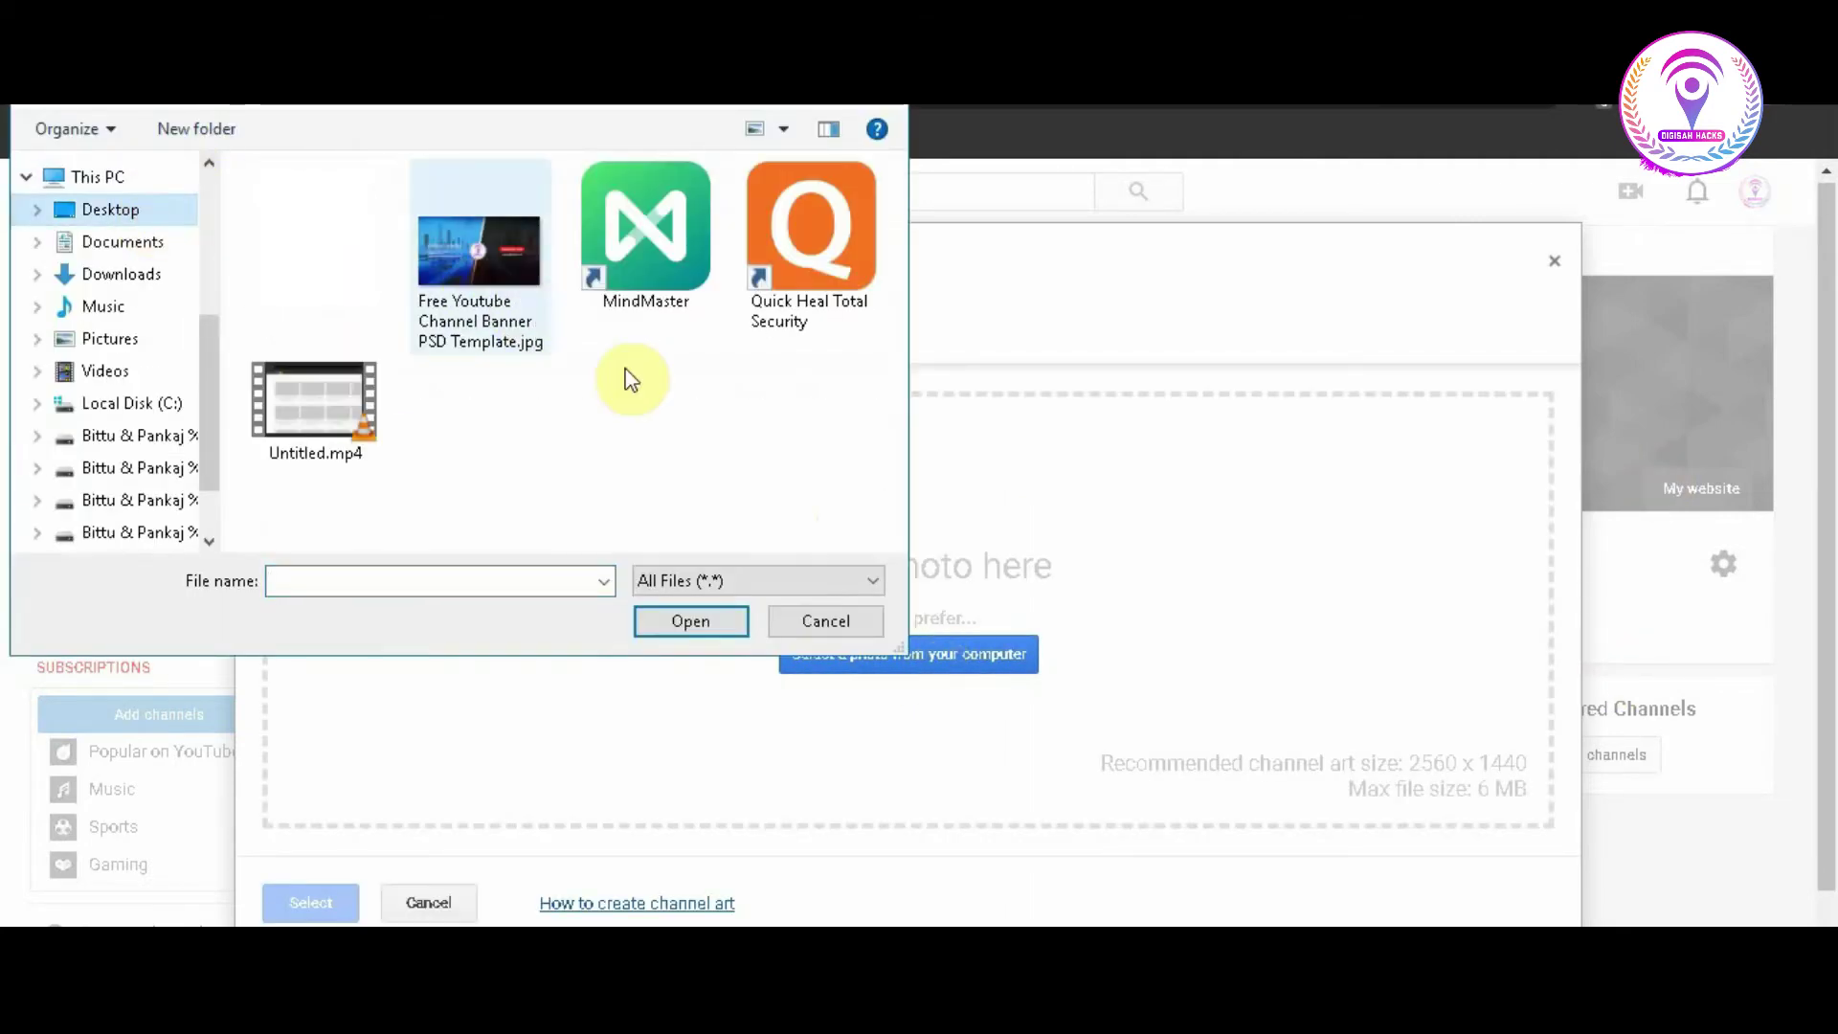
double_click(492, 268)
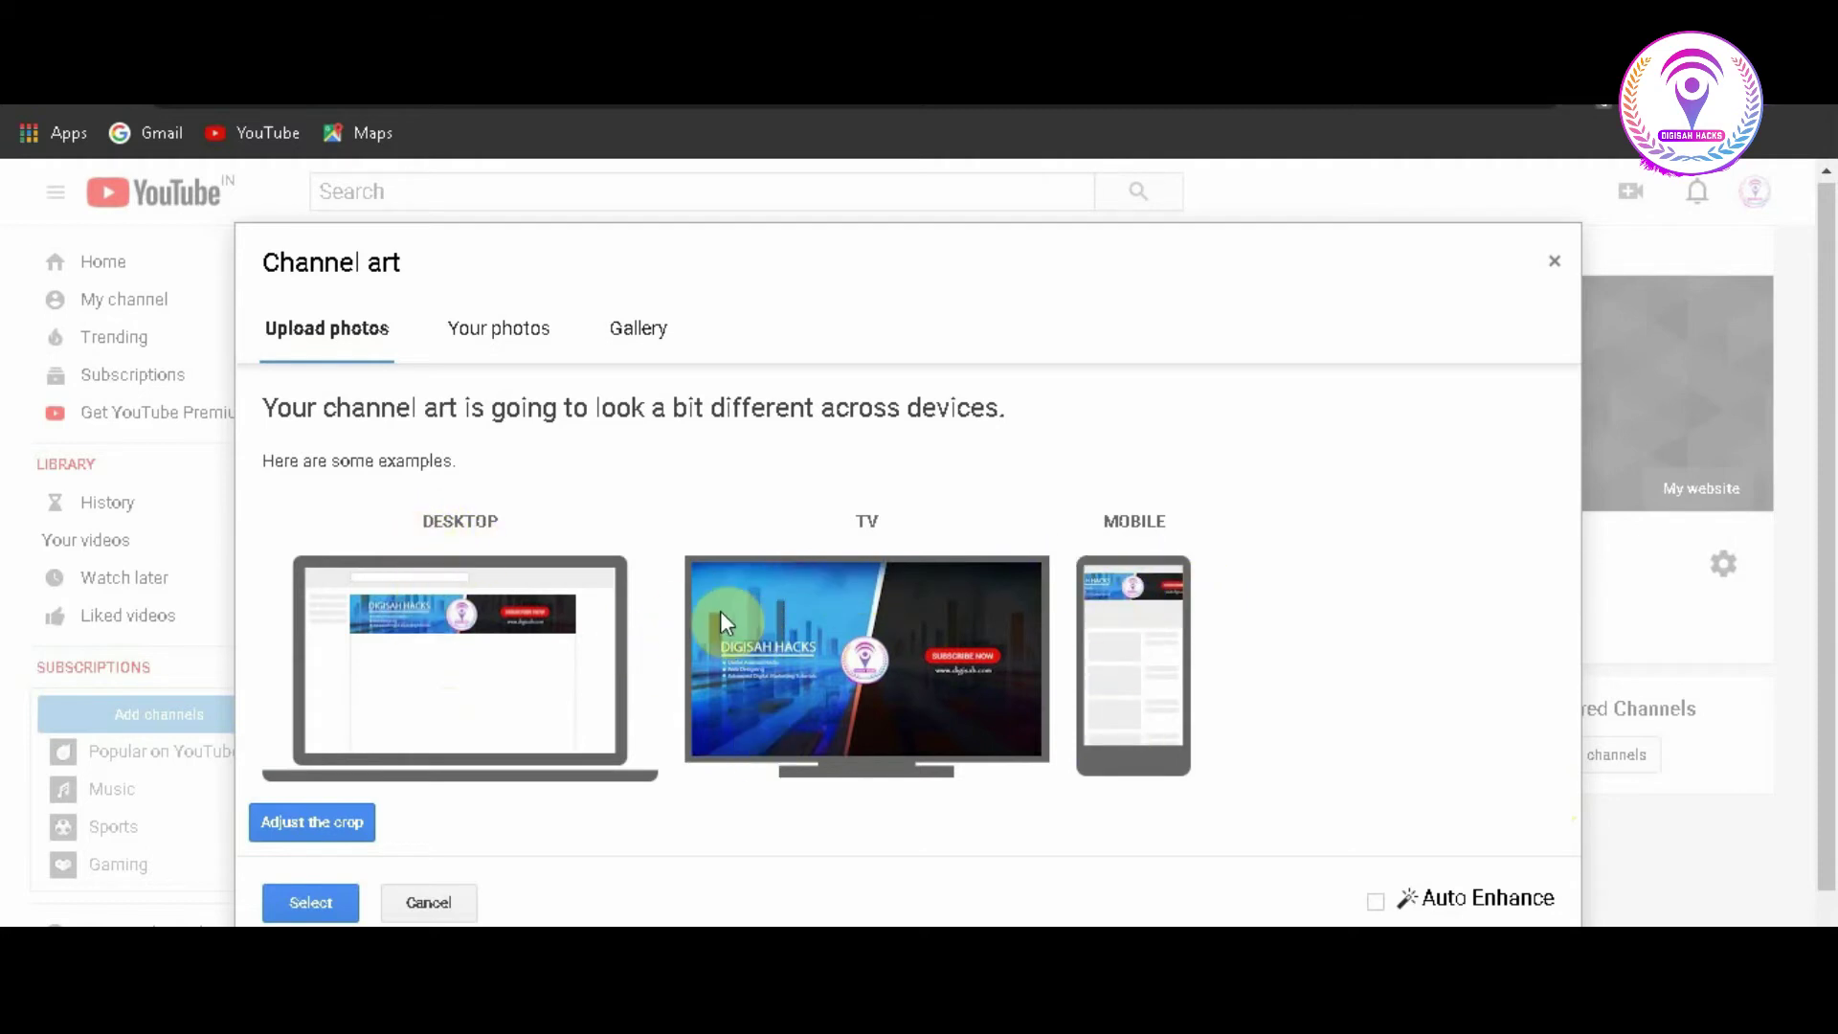
left_click(363, 816)
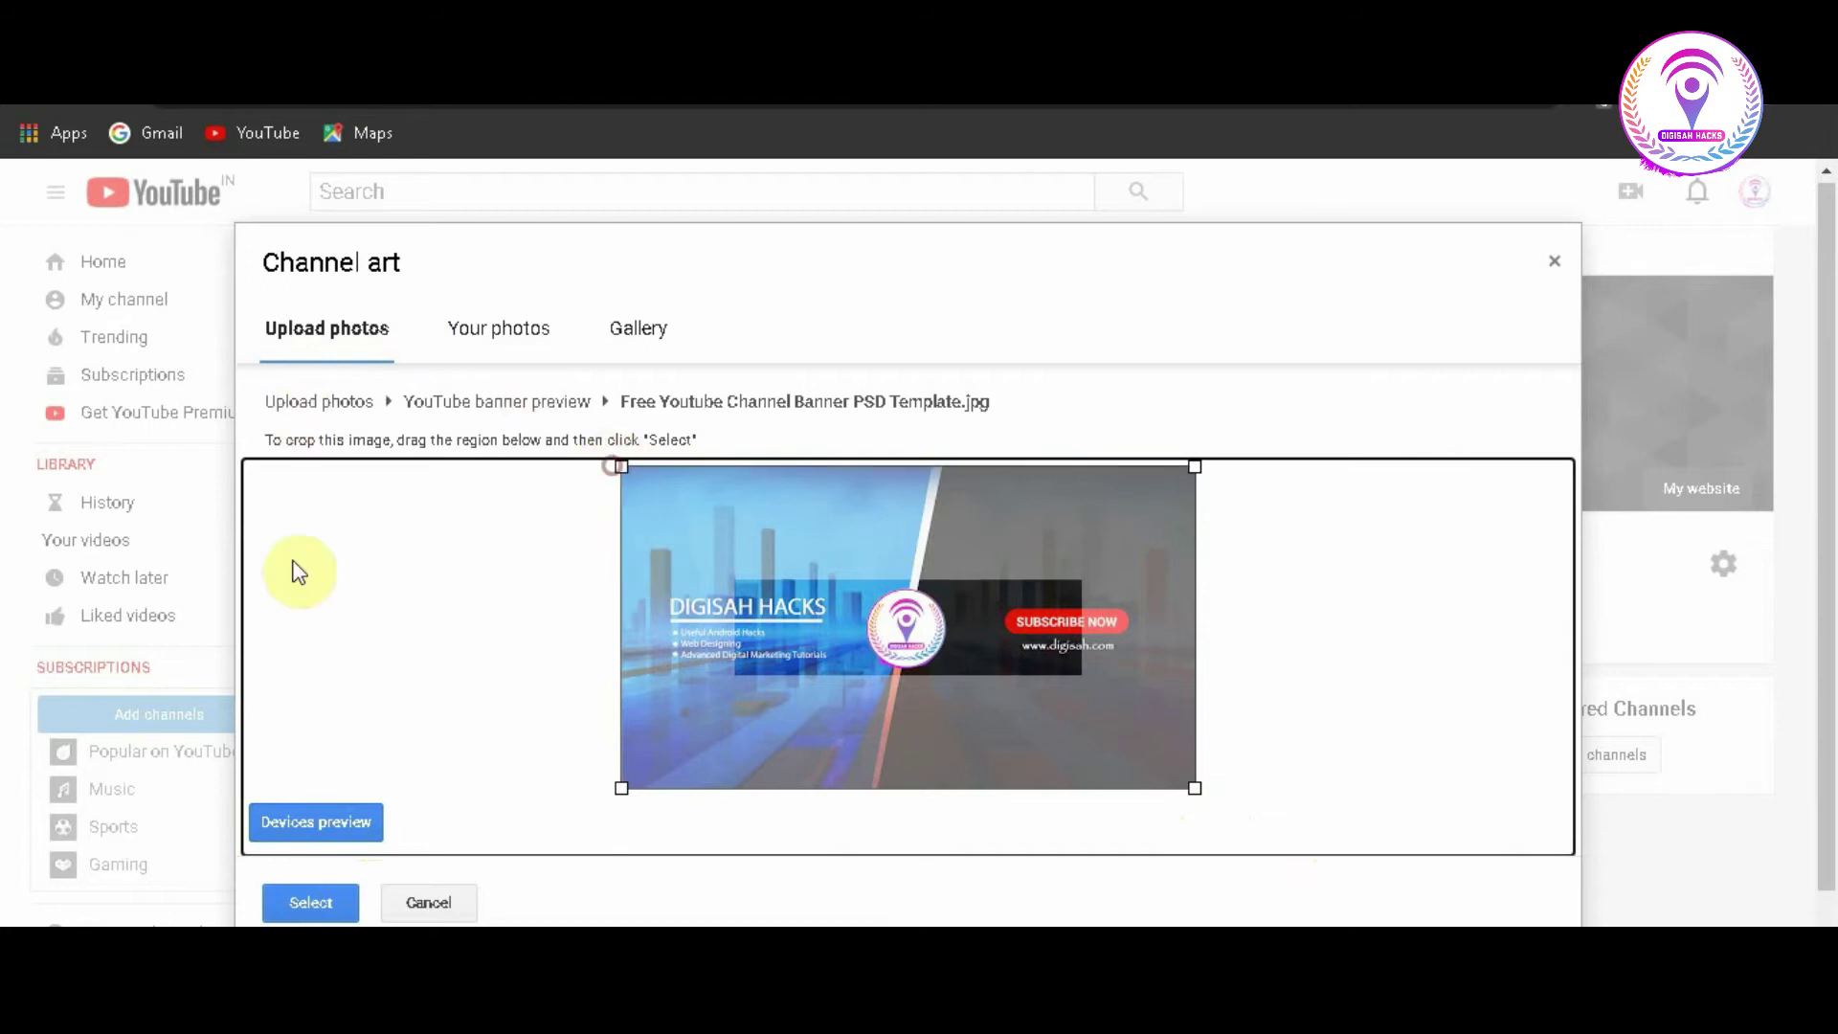
left_click(314, 820)
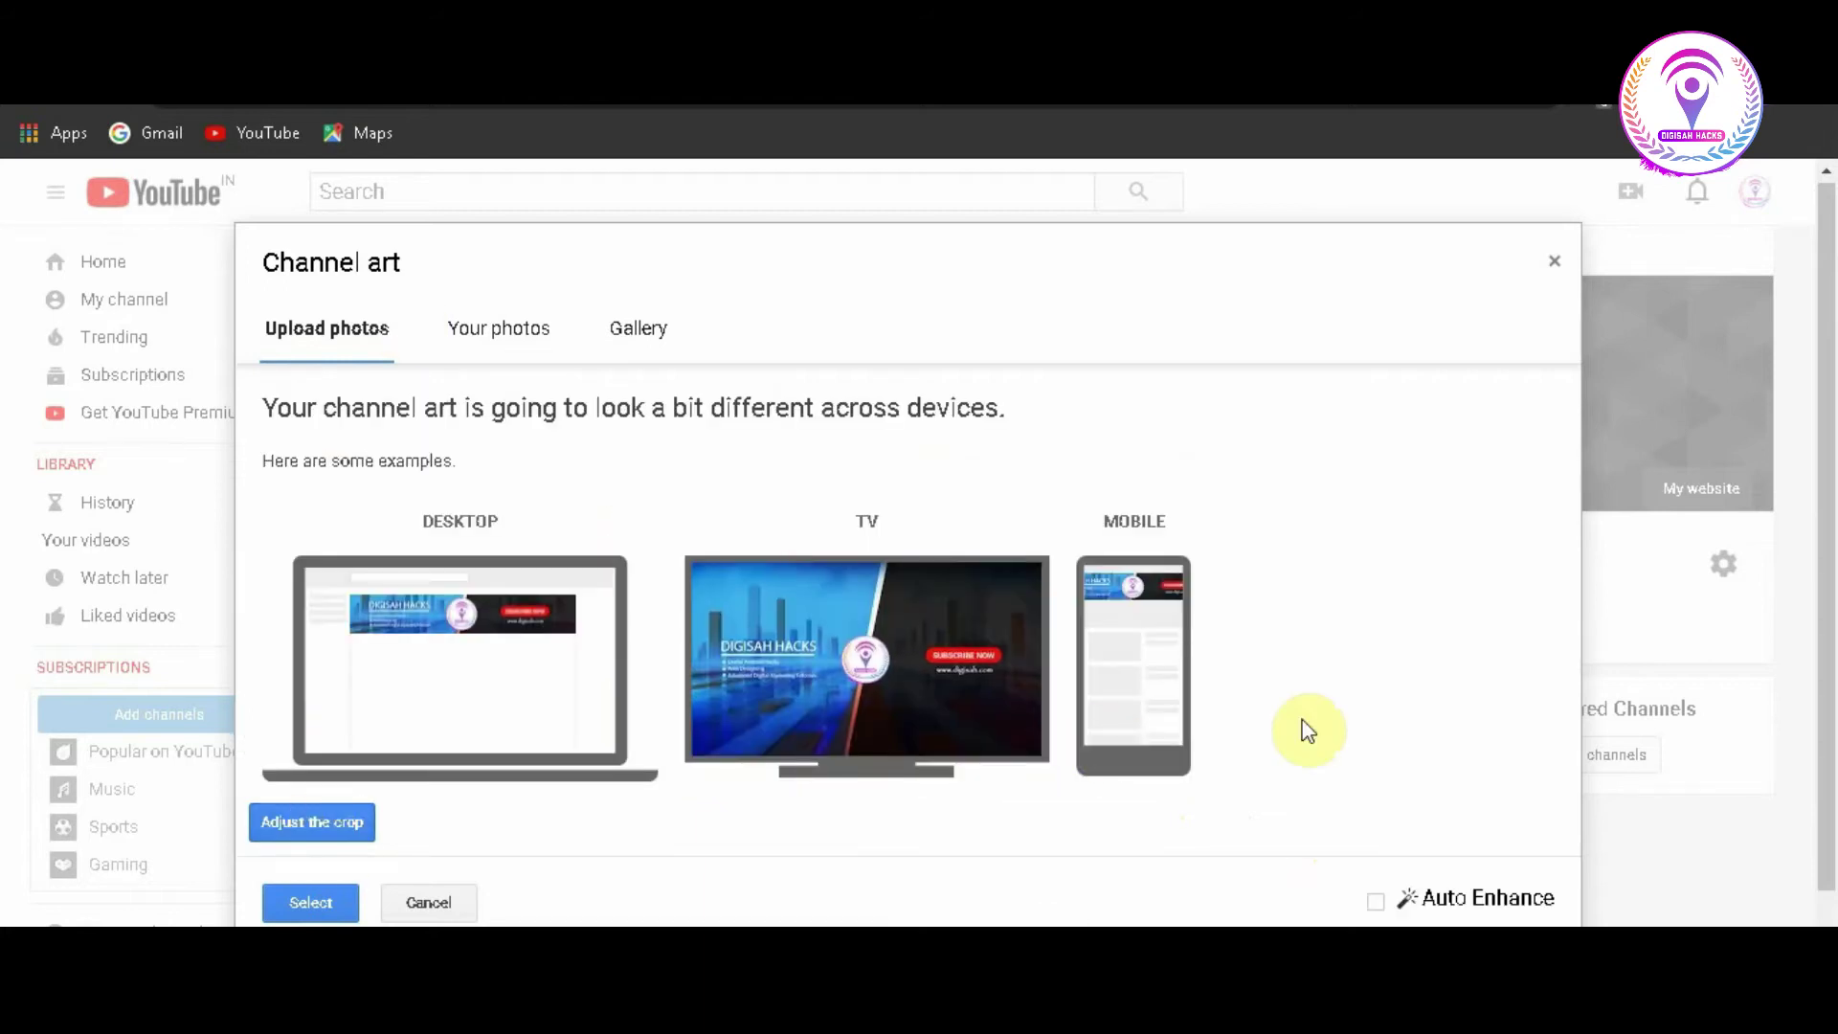
left_click(316, 905)
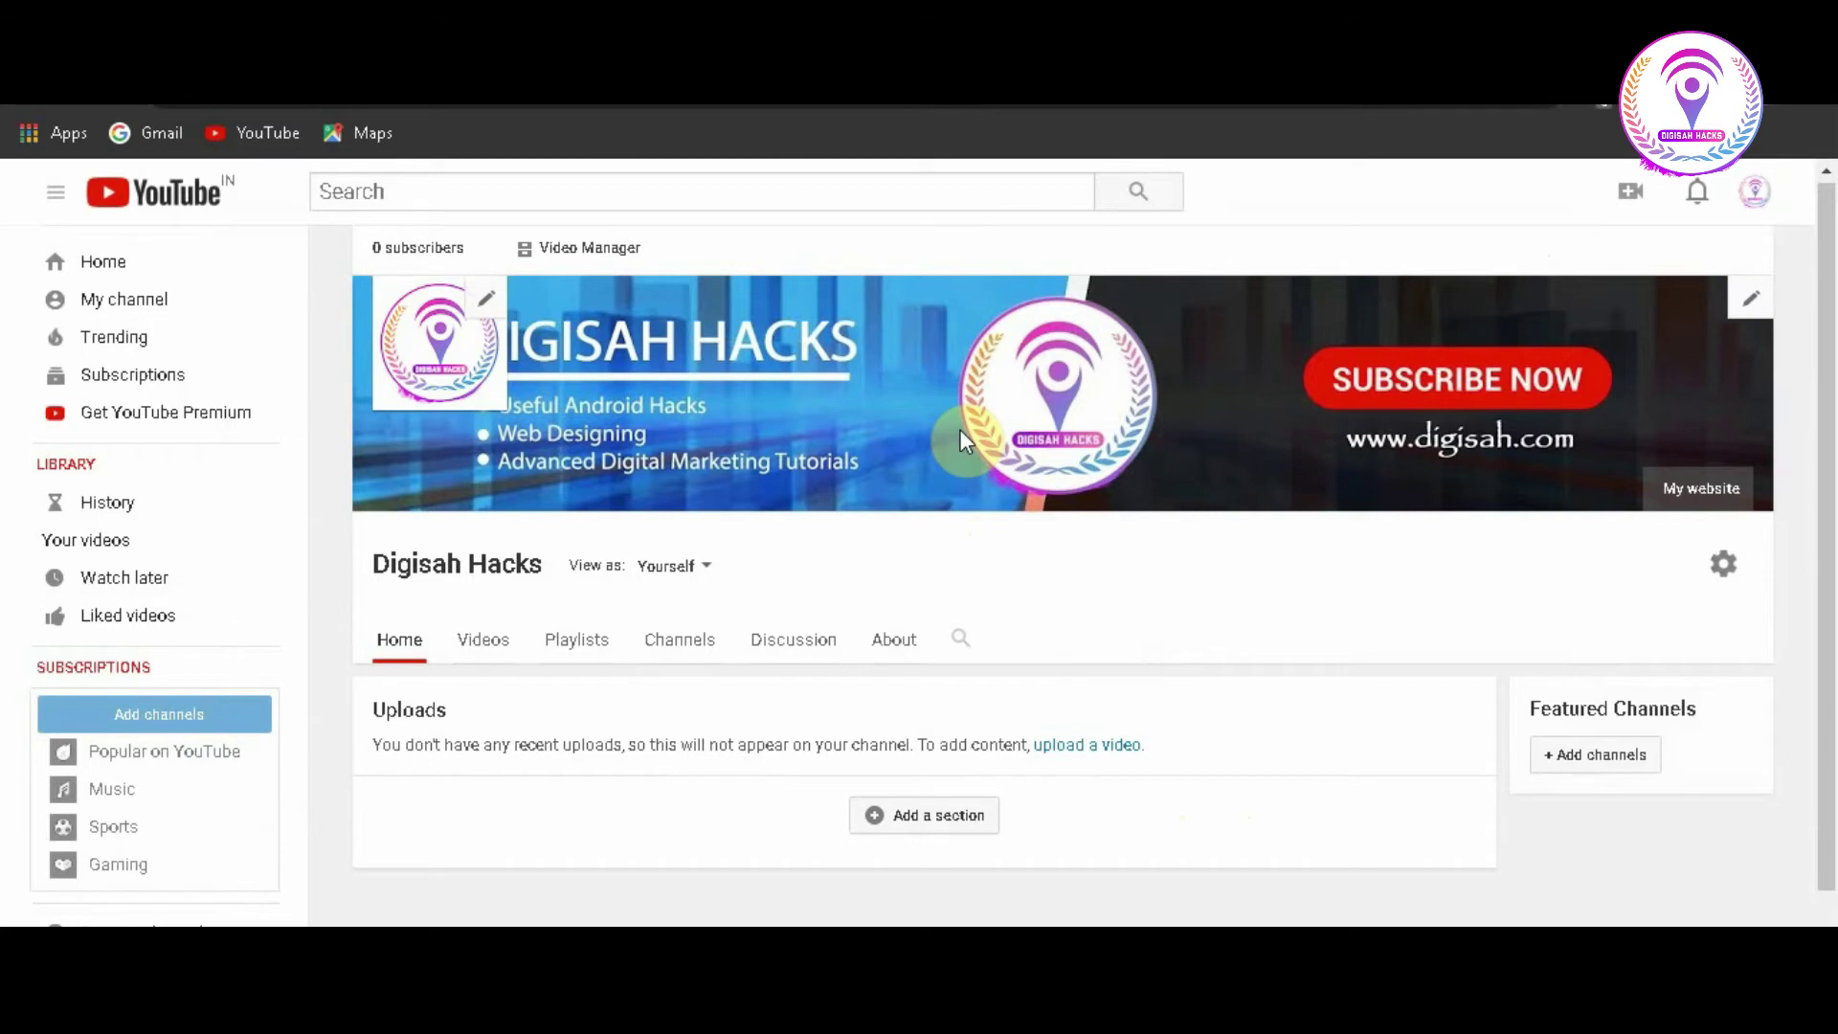
Open YouTube Studio's Settings for the channel, dismissing the welcome message
left_click(239, 135)
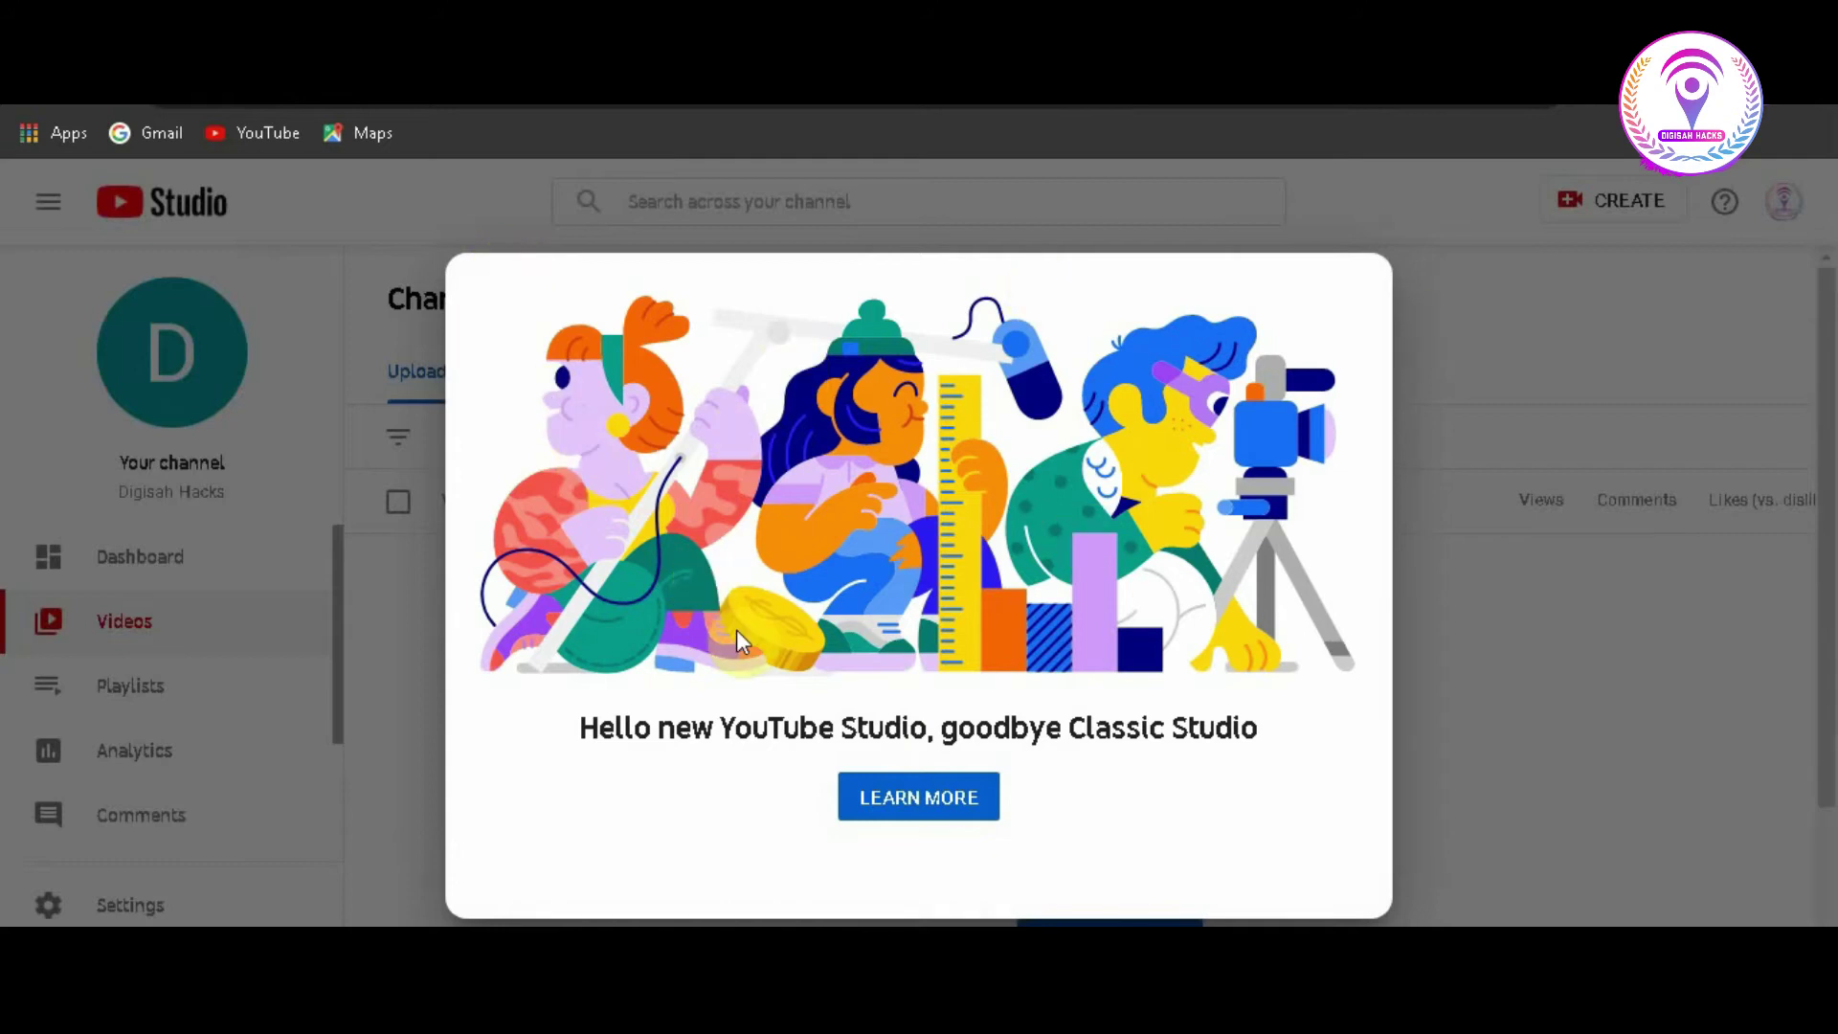
left_click(1511, 362)
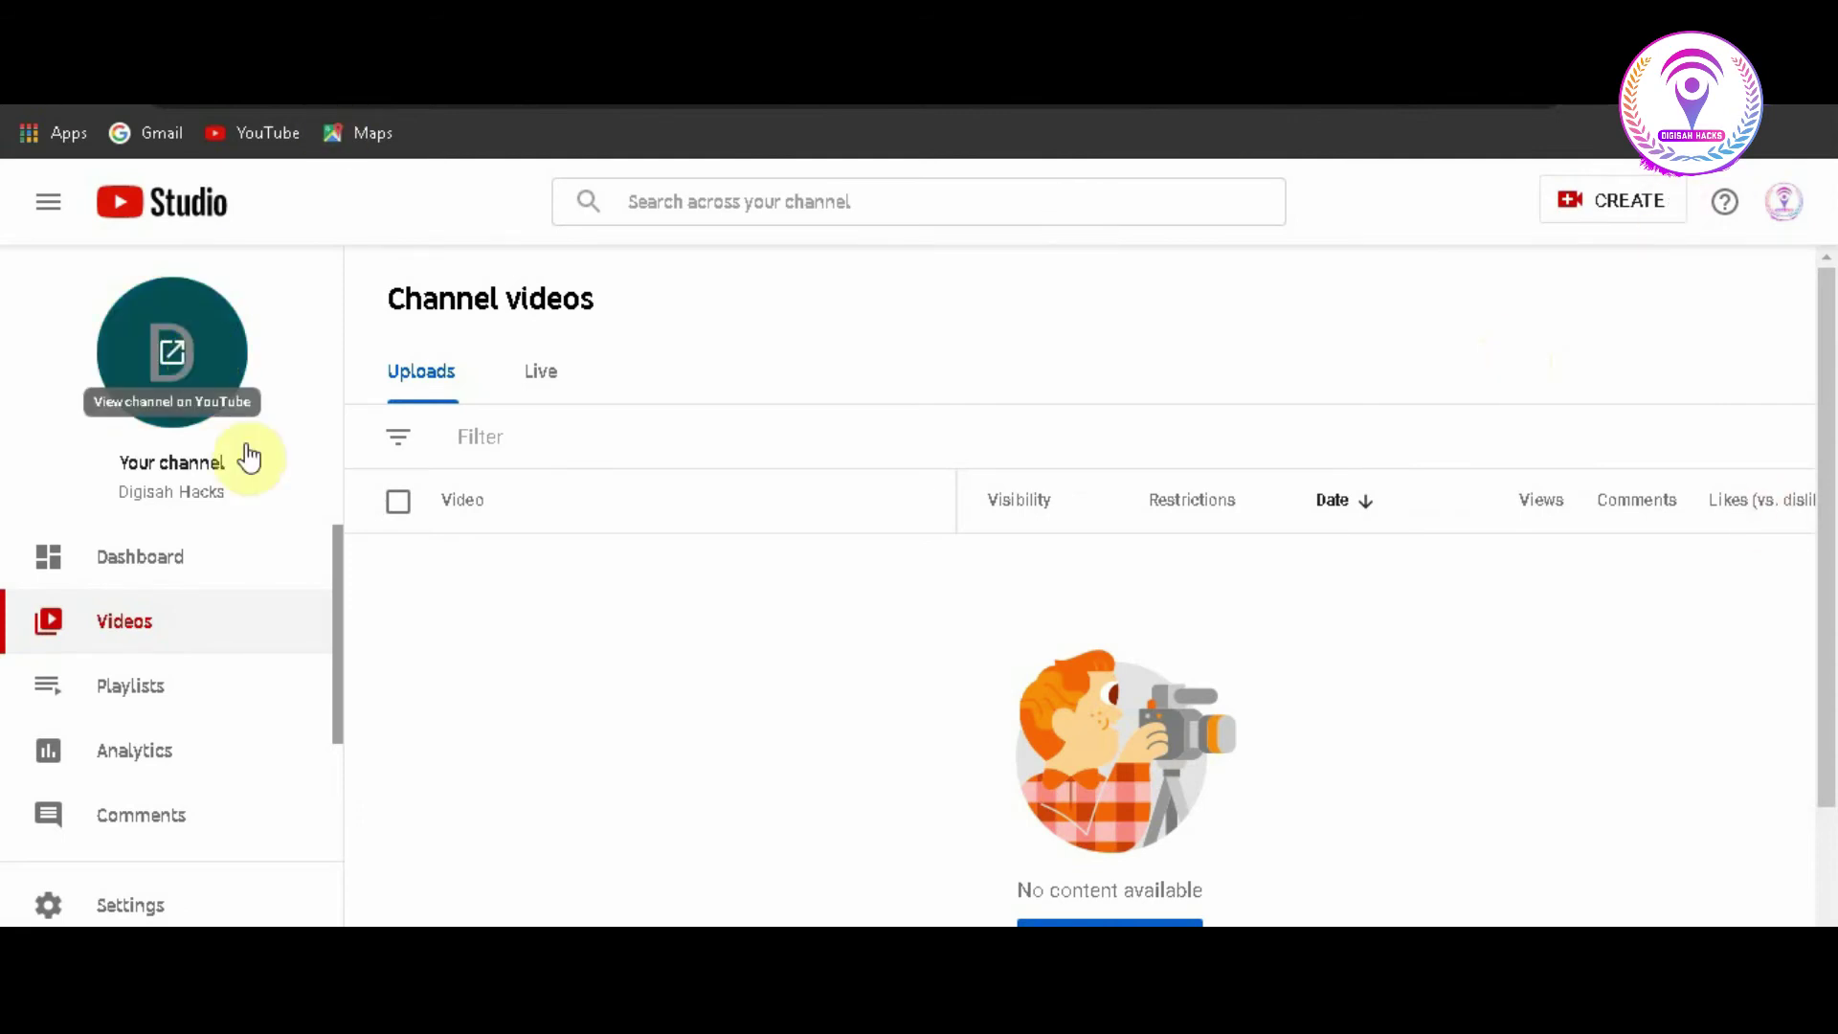
scroll(175, 644, "down", 2)
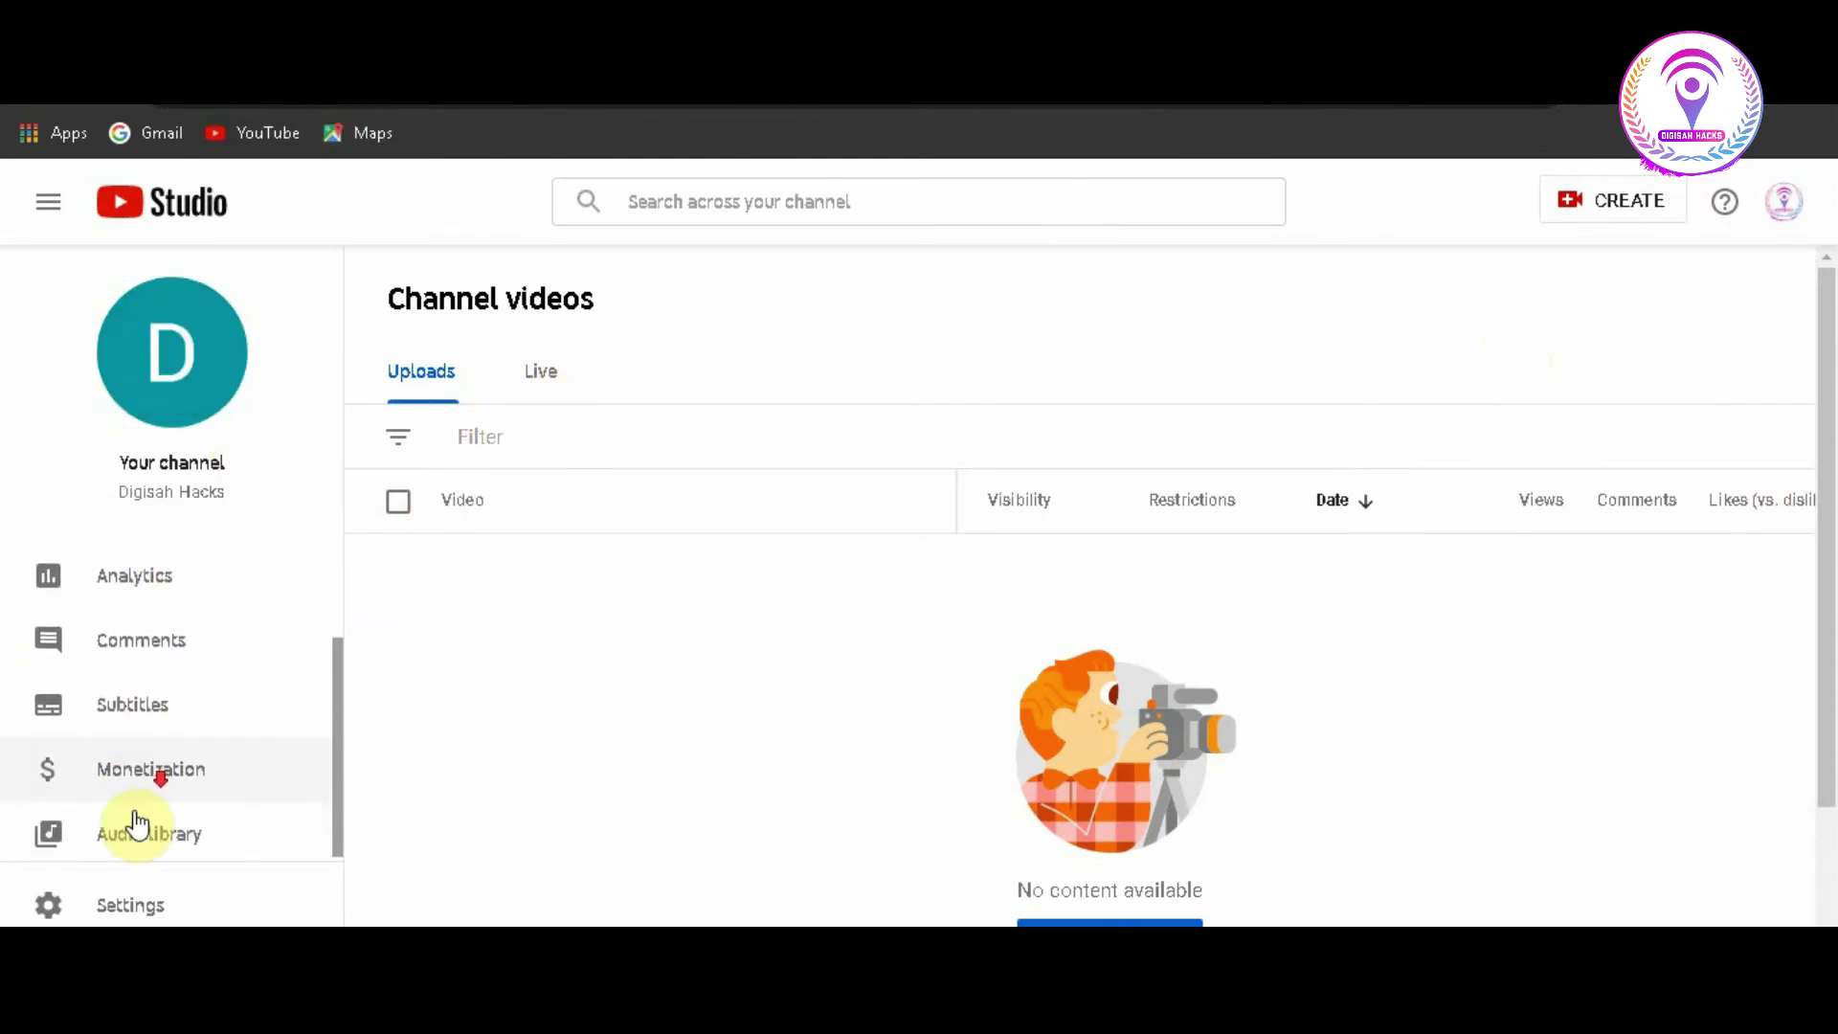
left_click(140, 905)
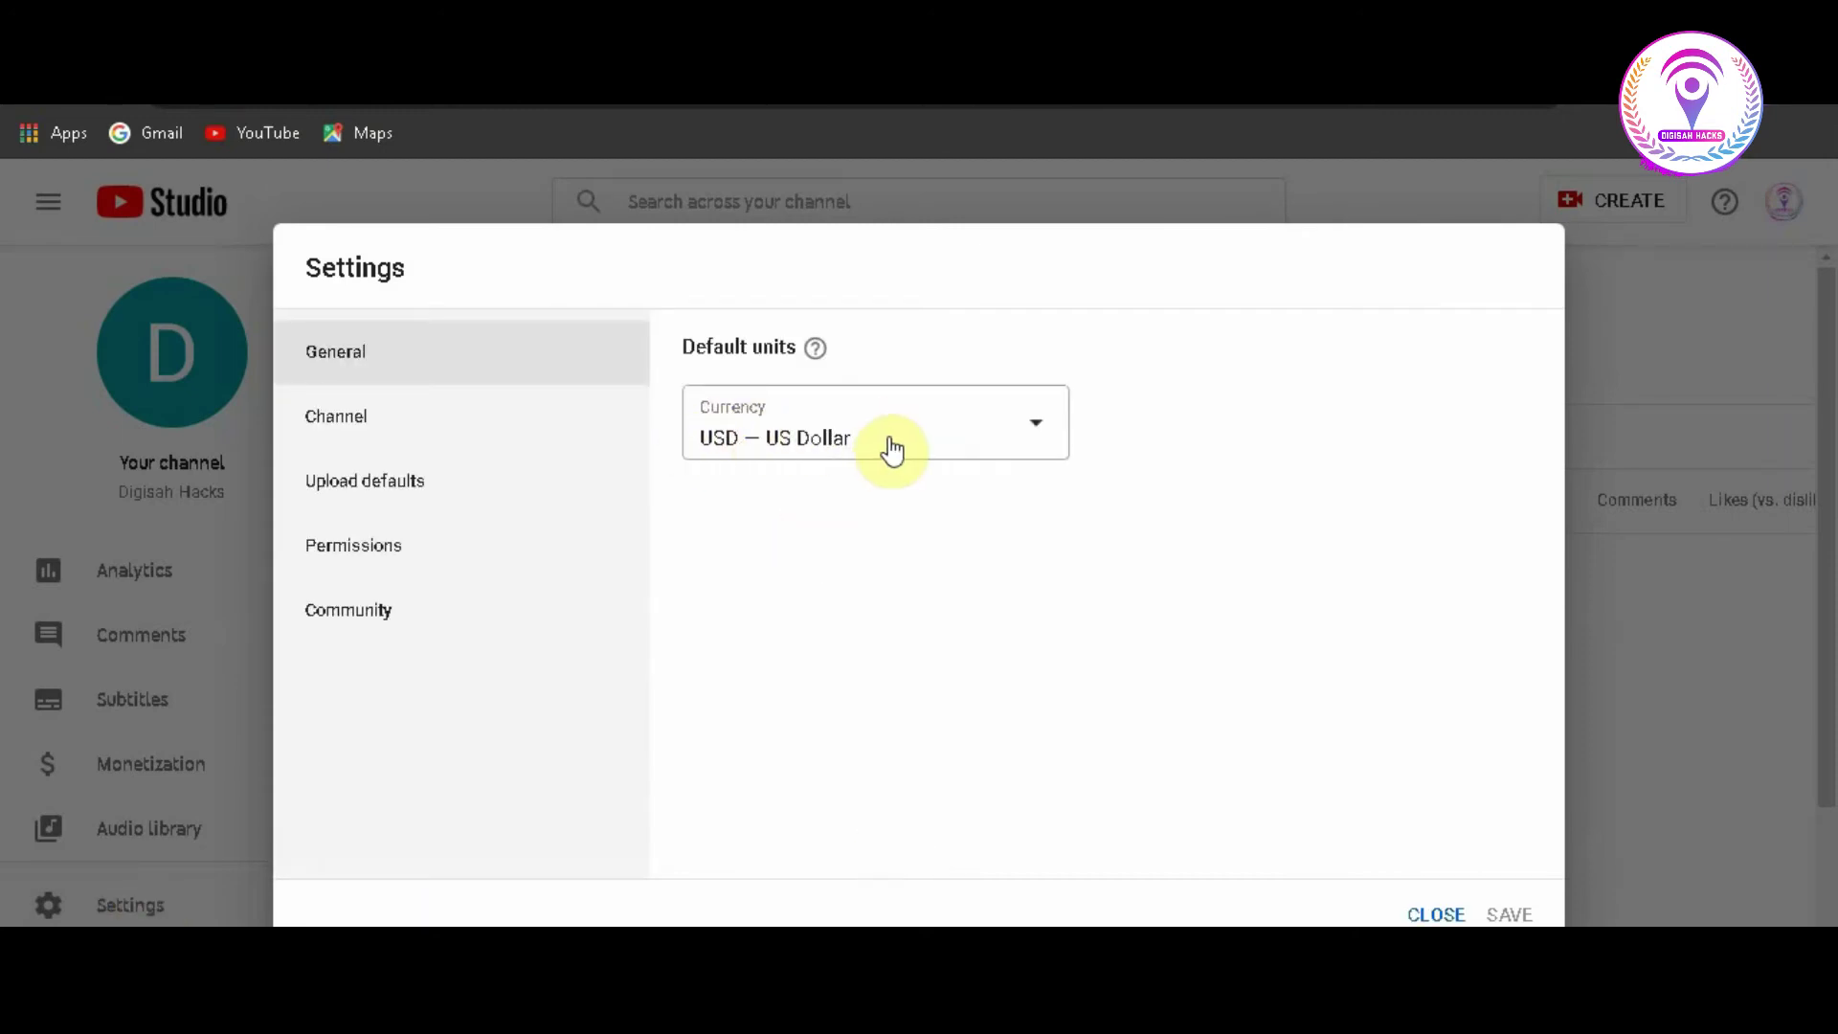
Leave the currency as USD — US Dollar and bring up the Channel basic info
left_click(890, 444)
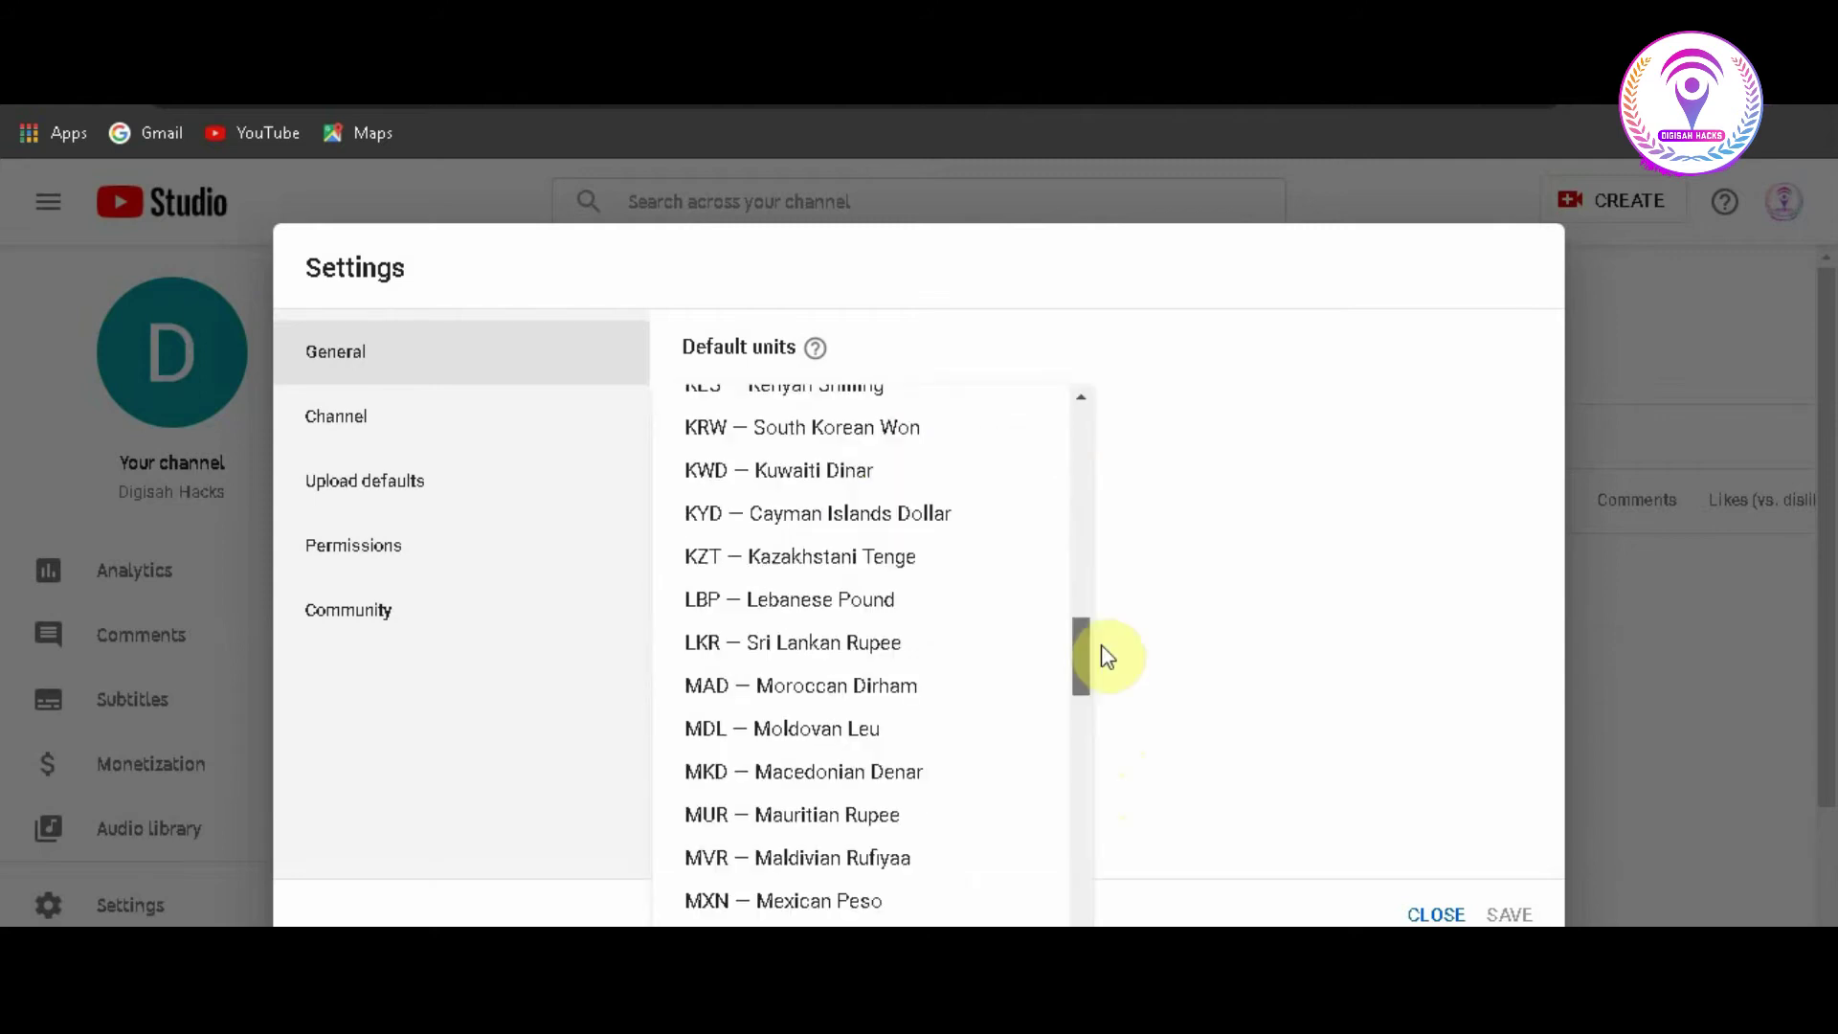
left_click_drag(1083, 647, 1083, 584)
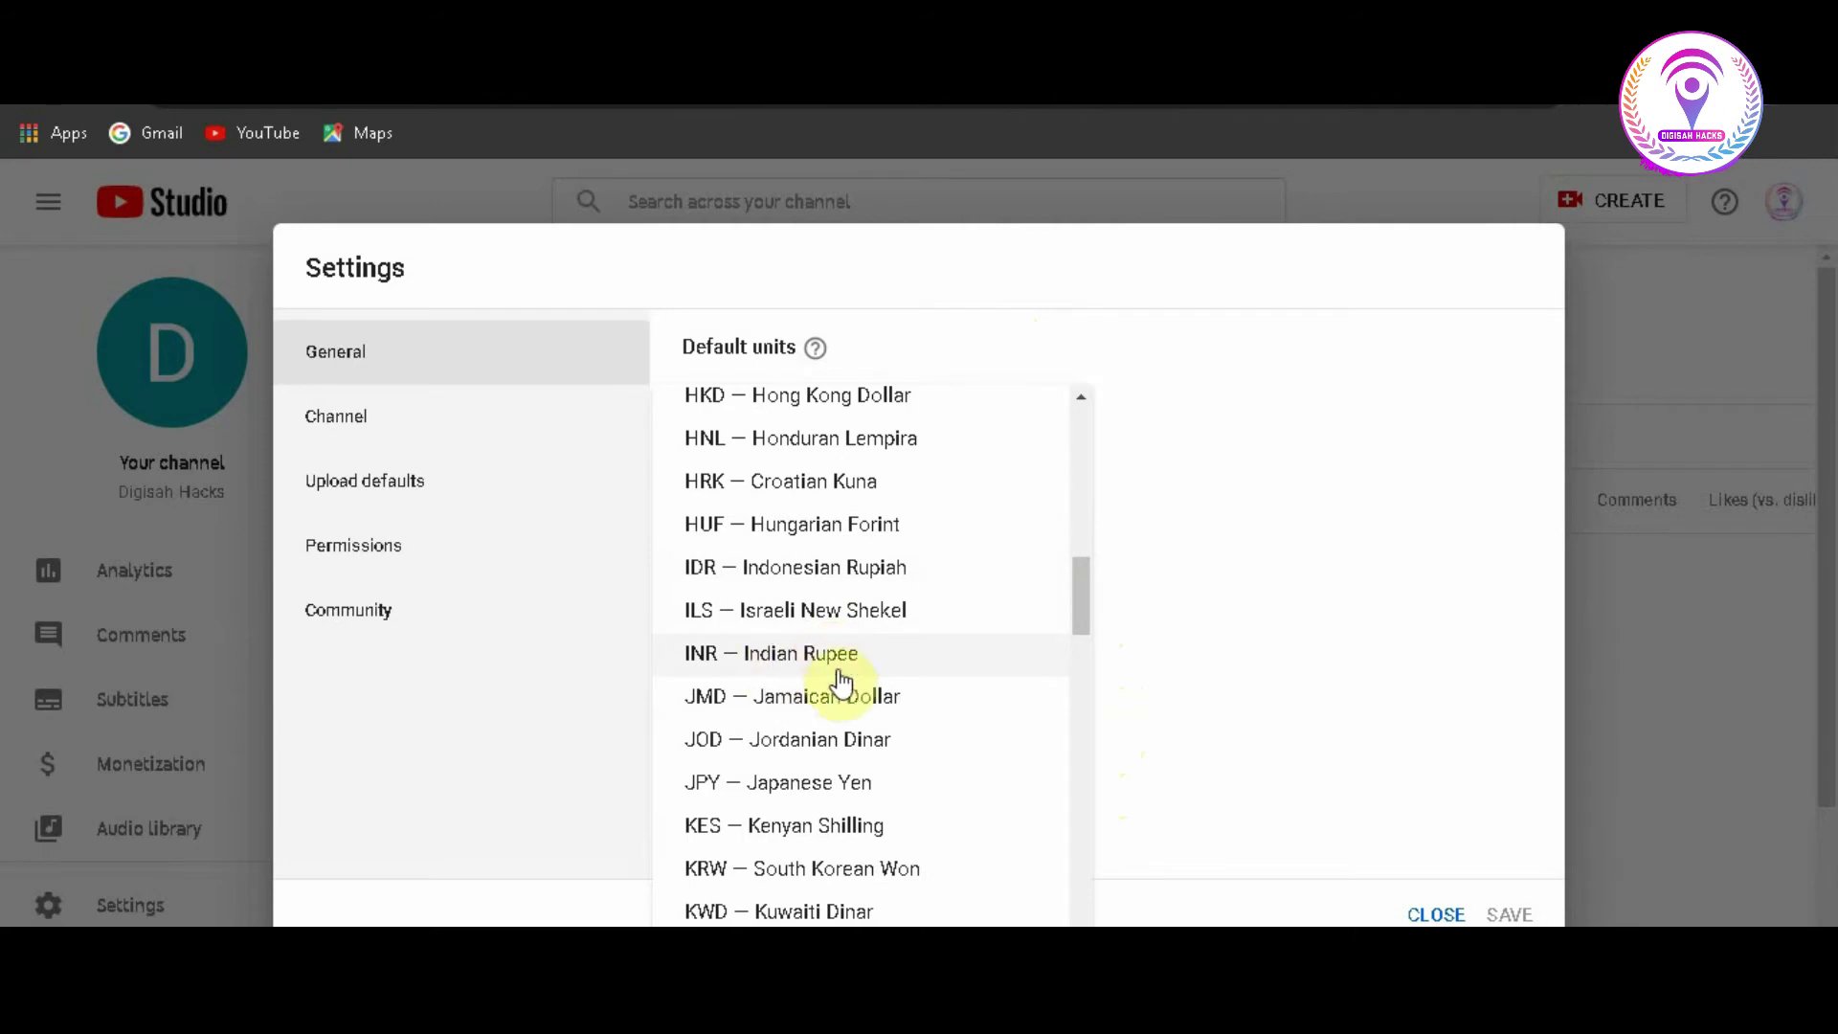
left_click(1203, 526)
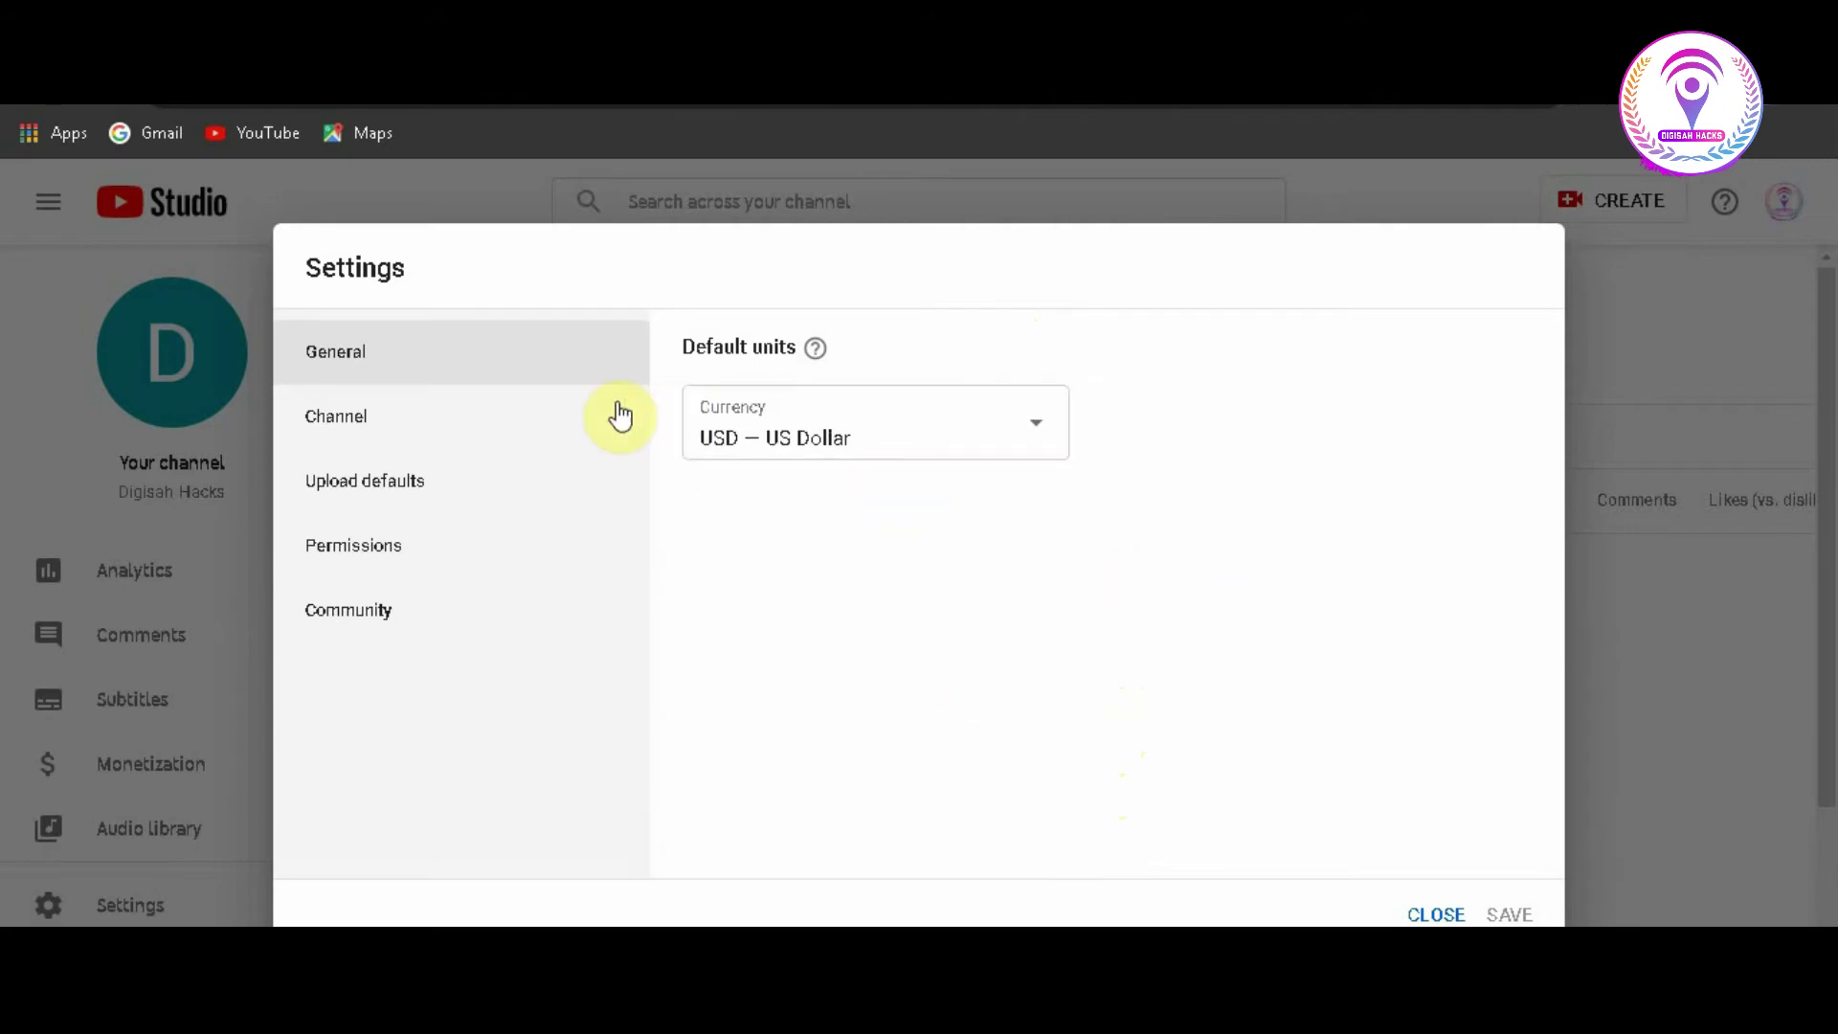
left_click(449, 422)
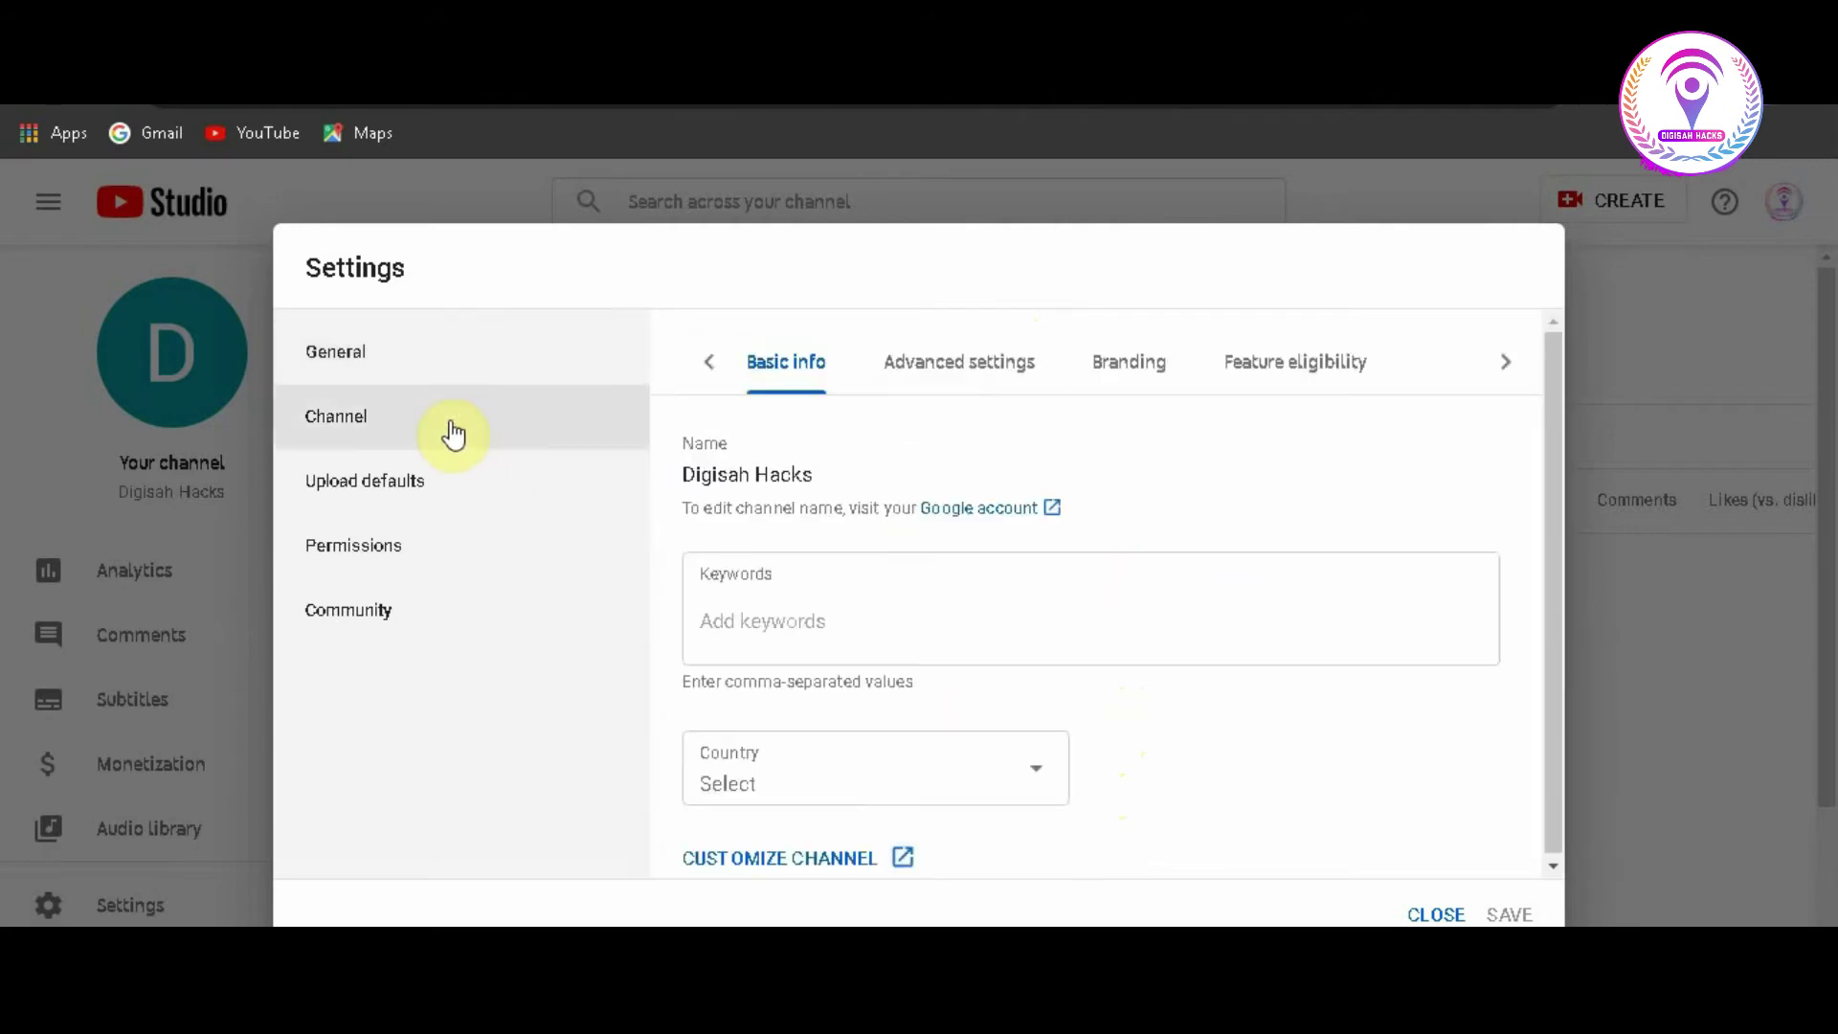
Enter five channel keywords, including digisah hacks and web designing classes
left_click(763, 622)
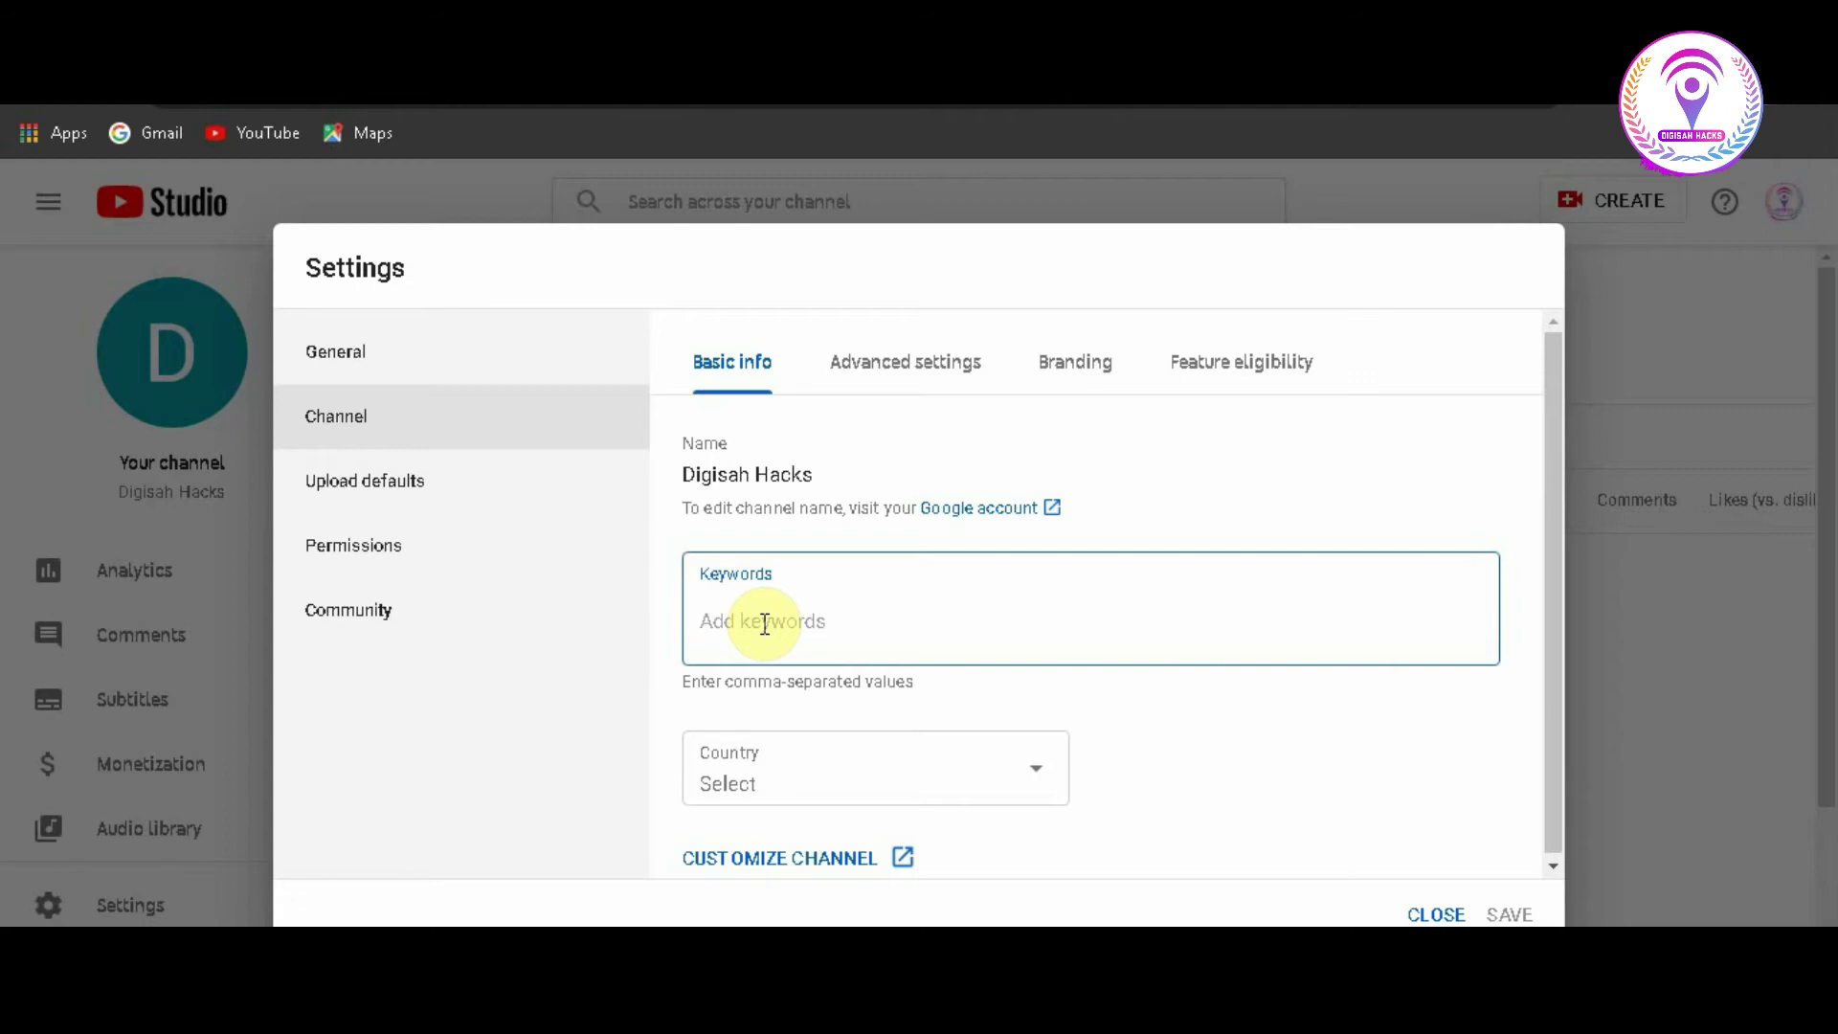
type("digi sah hacks")
key("Return")
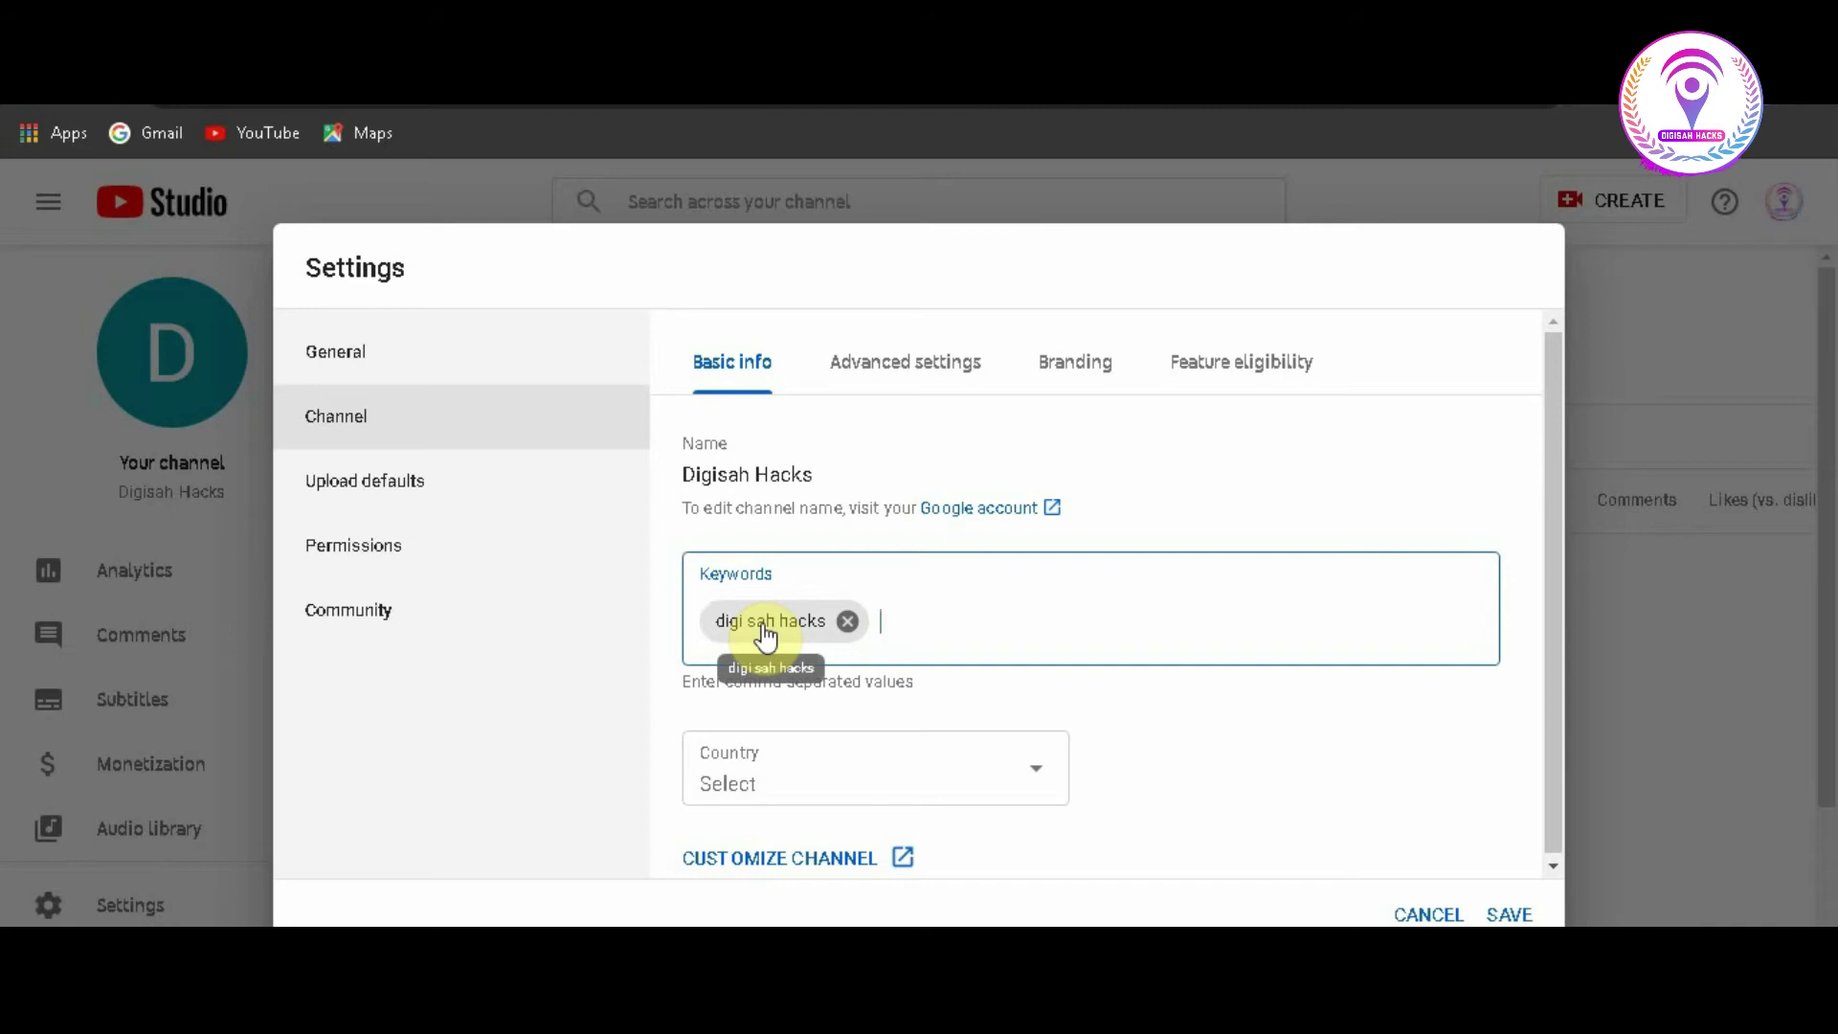
type("digisah hacks, android phone acks, fre digital marketing clases, web designing classes")
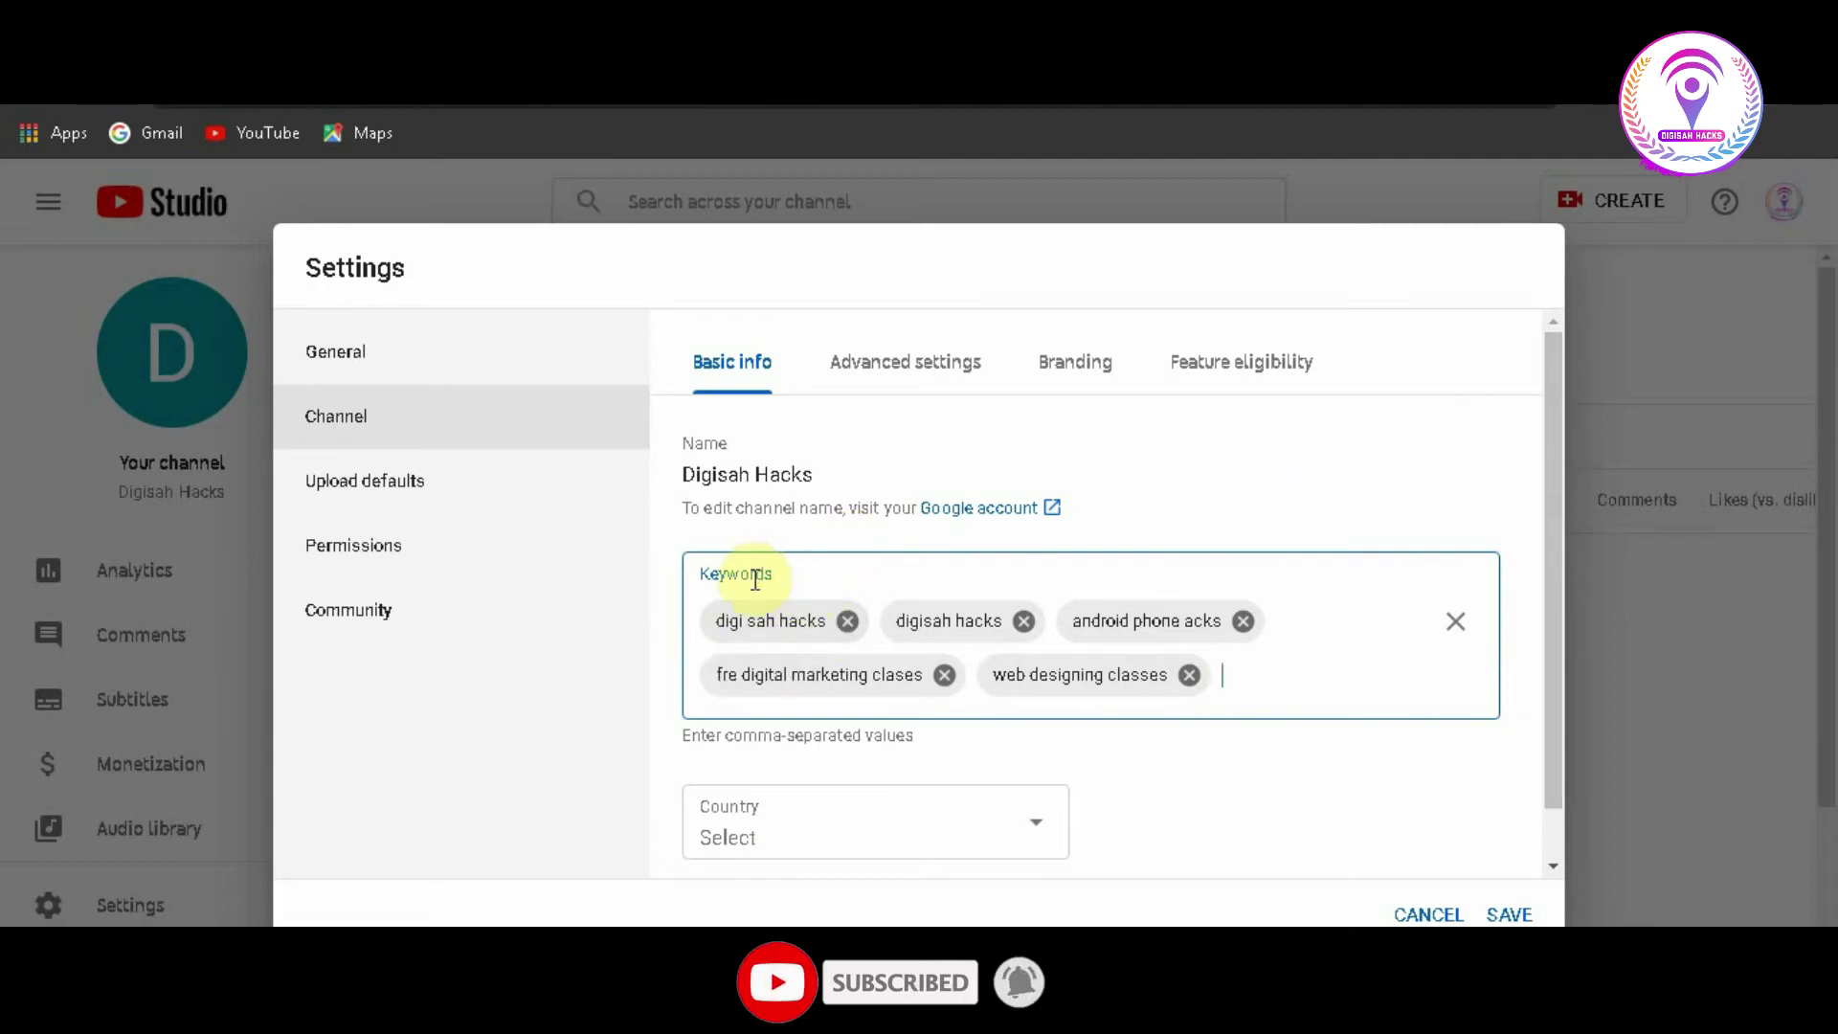
left_click(1555, 463)
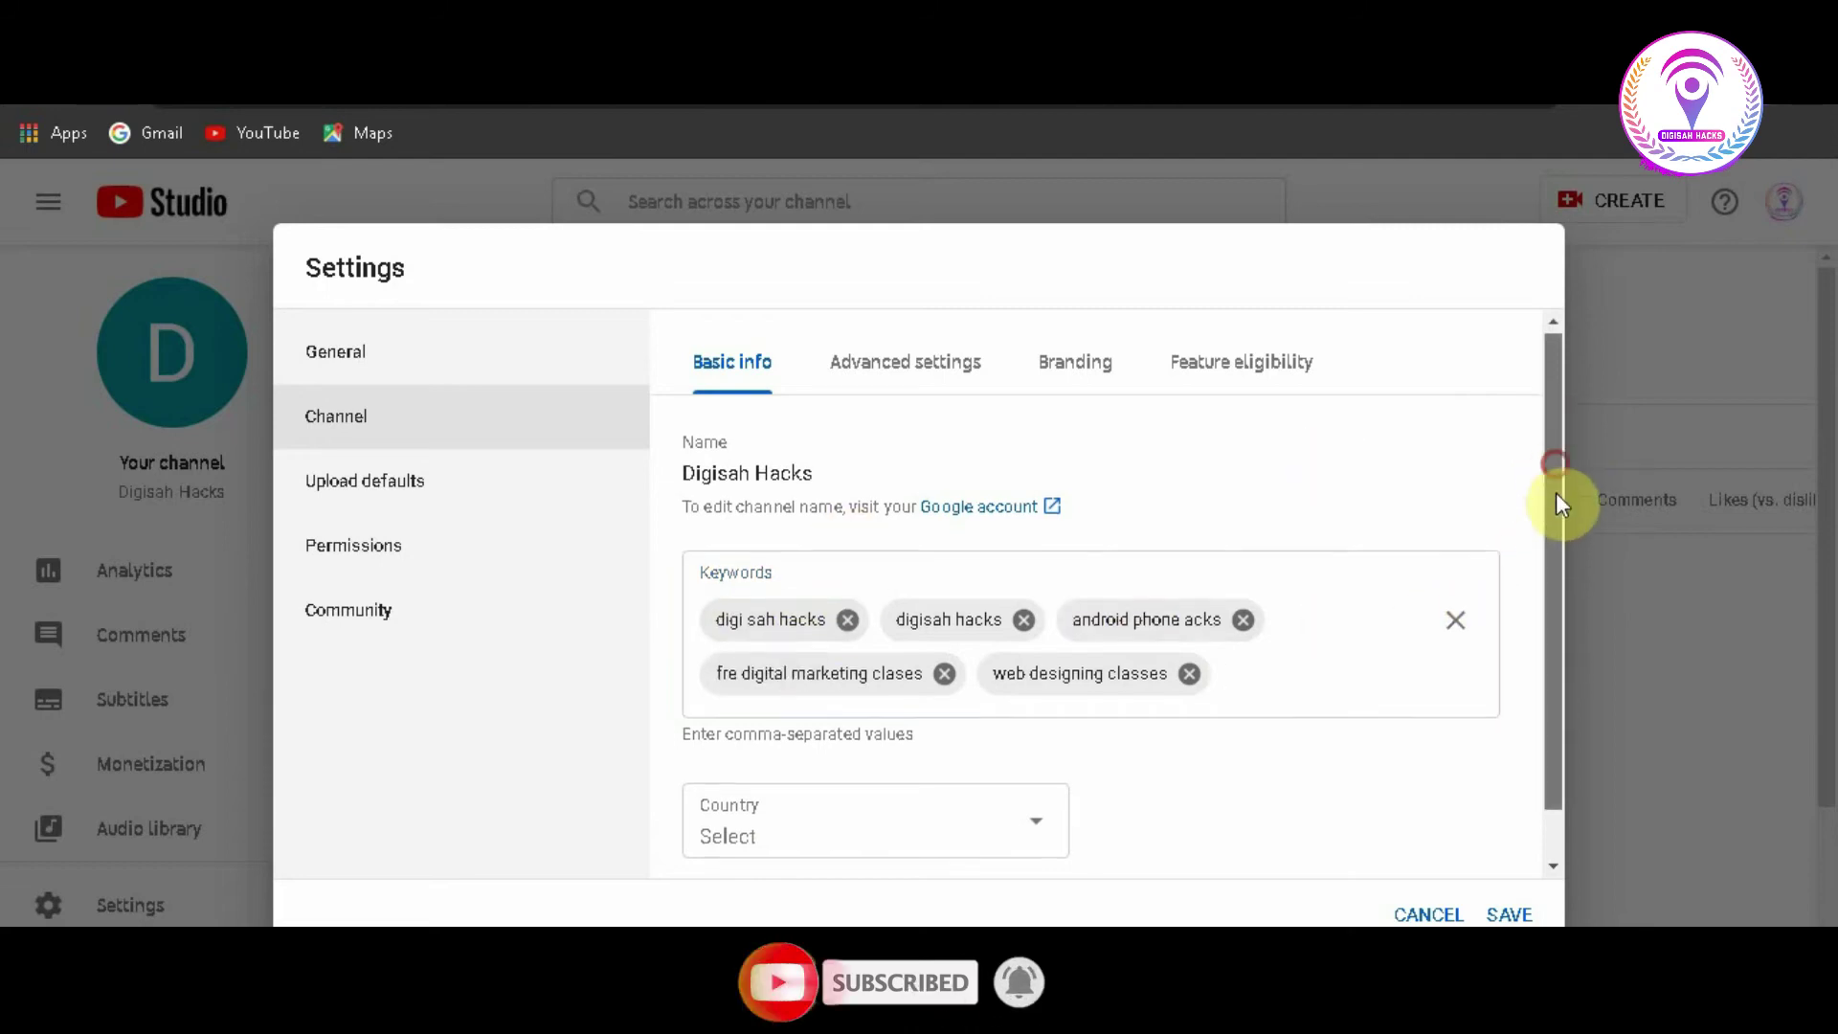
left_click_drag(1554, 492, 1554, 547)
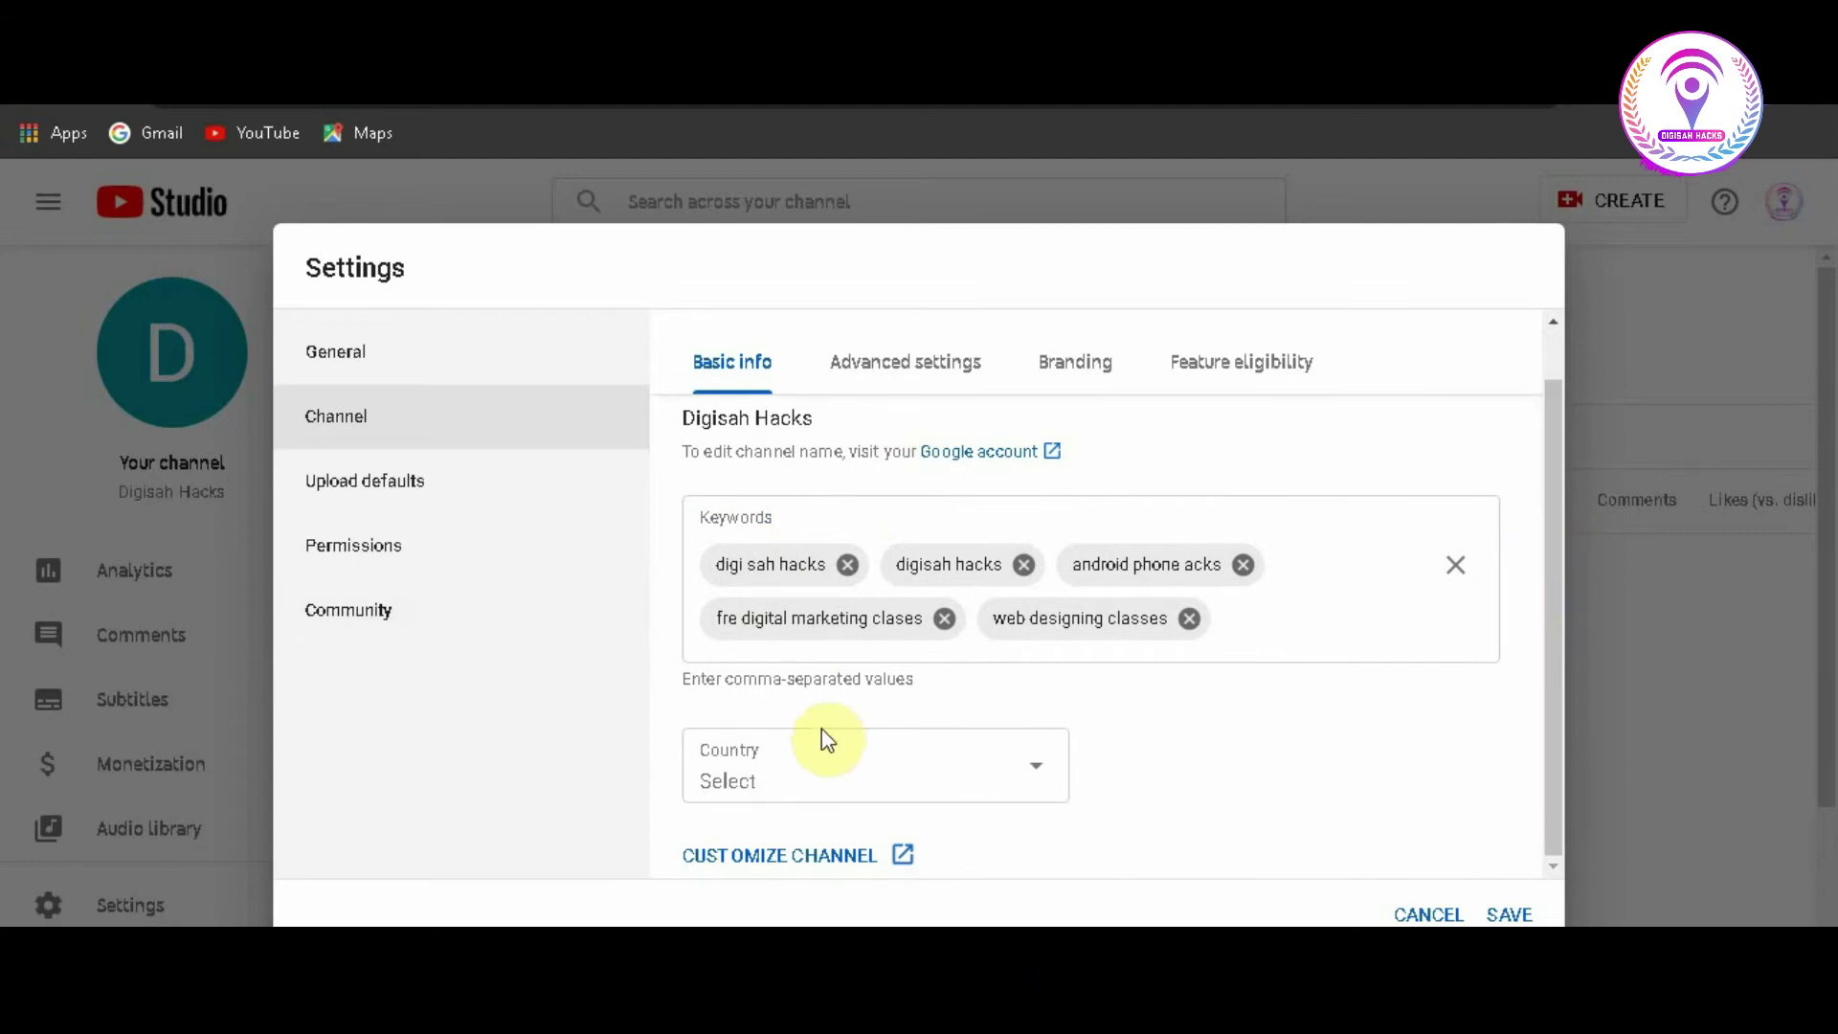
Set the channel country to India and save the settings
left_click(835, 763)
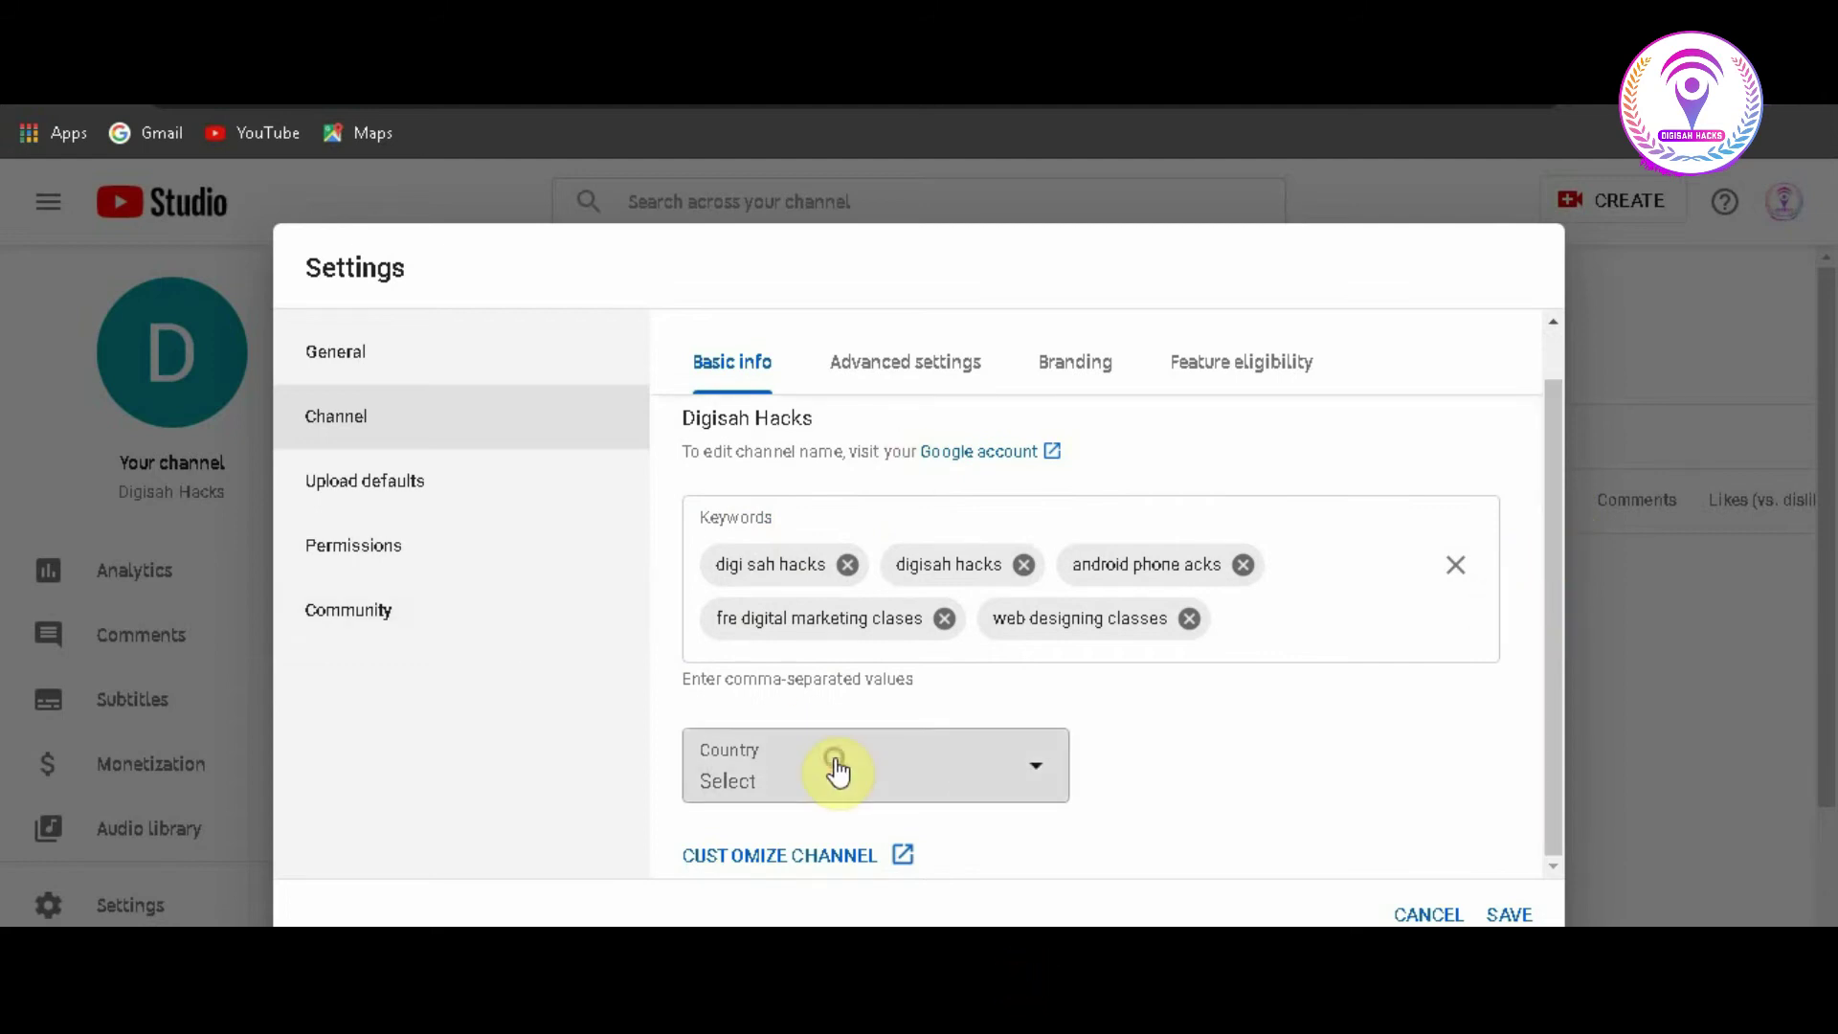
left_click(953, 772)
left_click_drag(1107, 200, 1153, 400)
left_click(759, 382)
left_click(1510, 914)
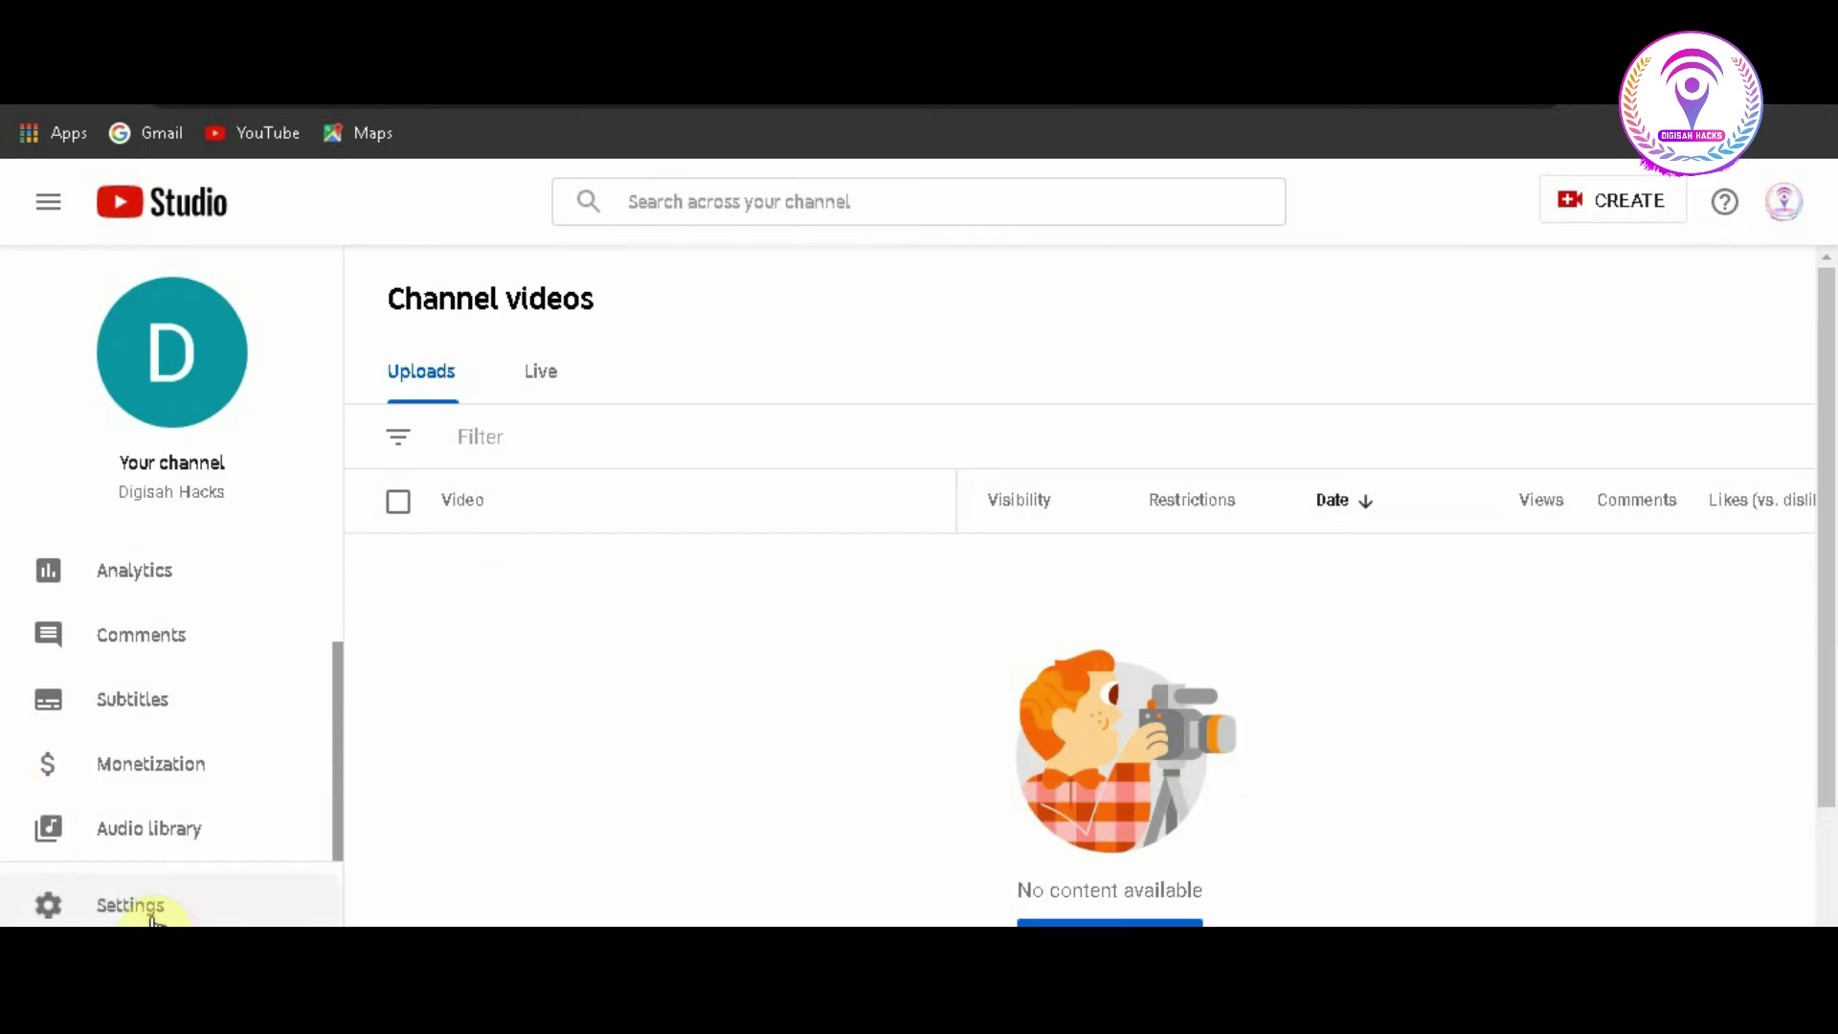
Mark the channel audience as 'No, not made for kids' in Advanced settings
left_click(152, 909)
left_click(438, 424)
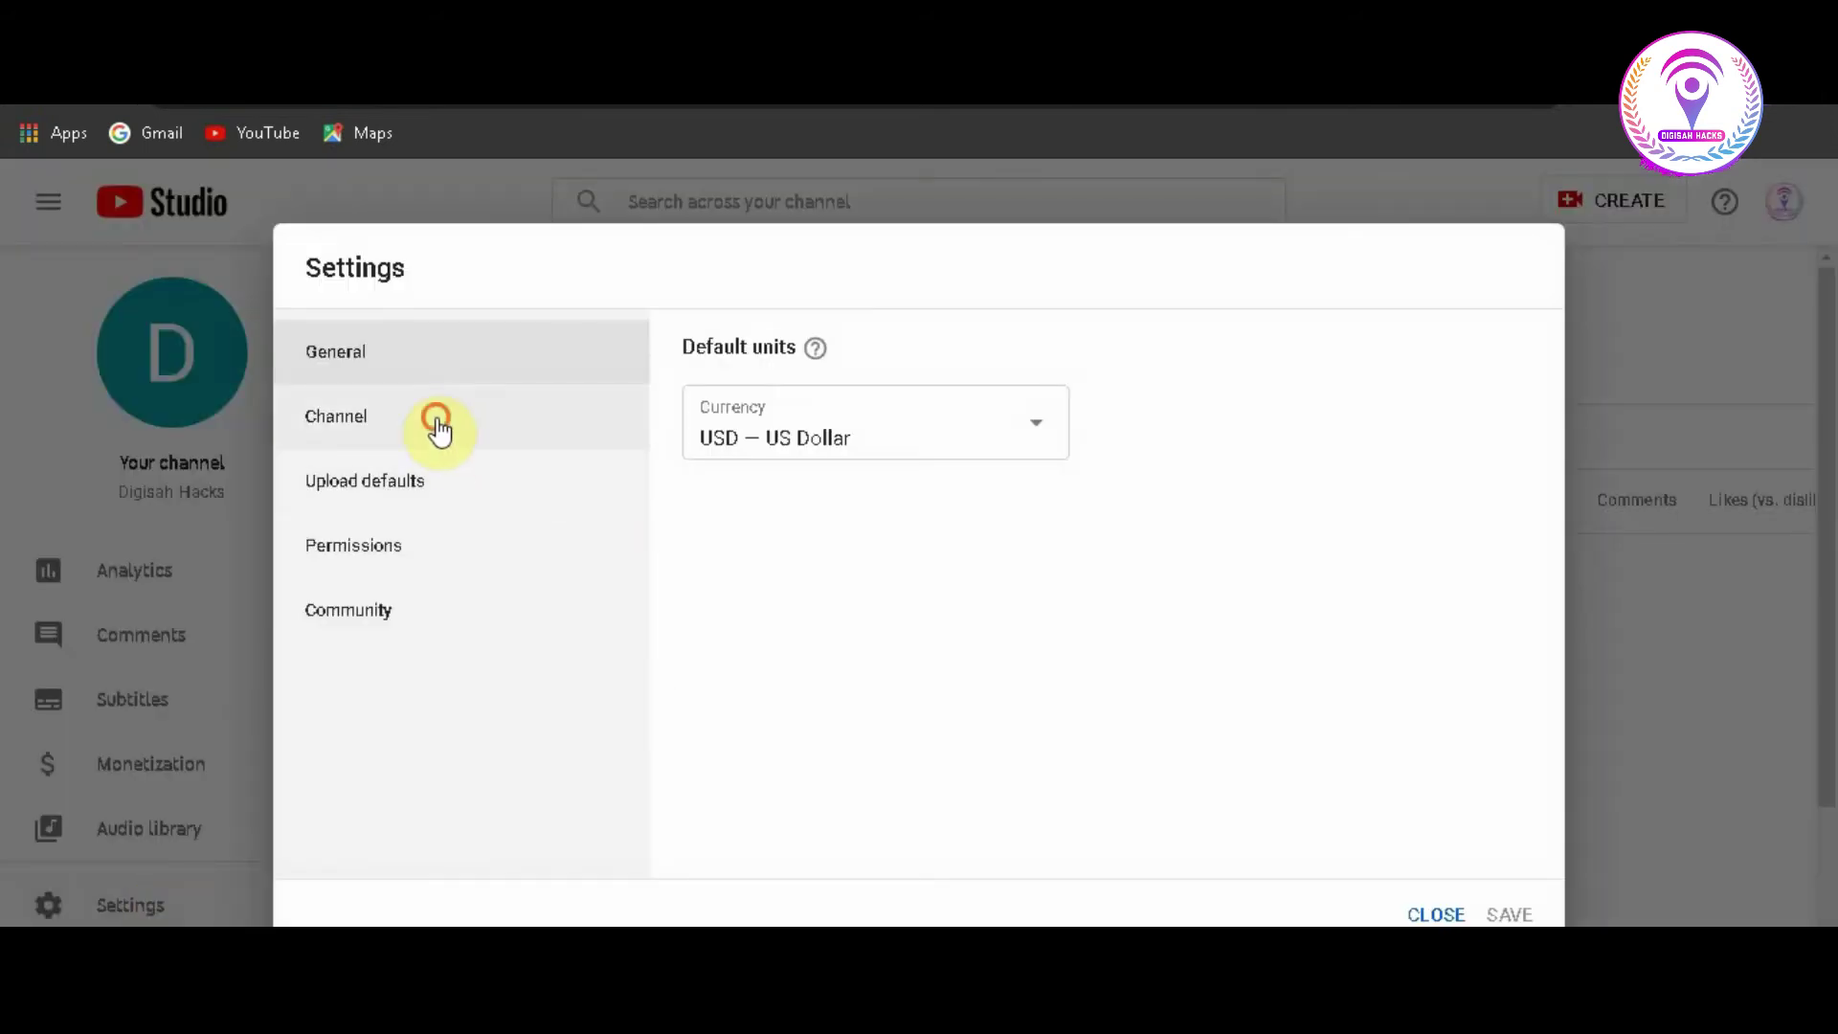
left_click(891, 369)
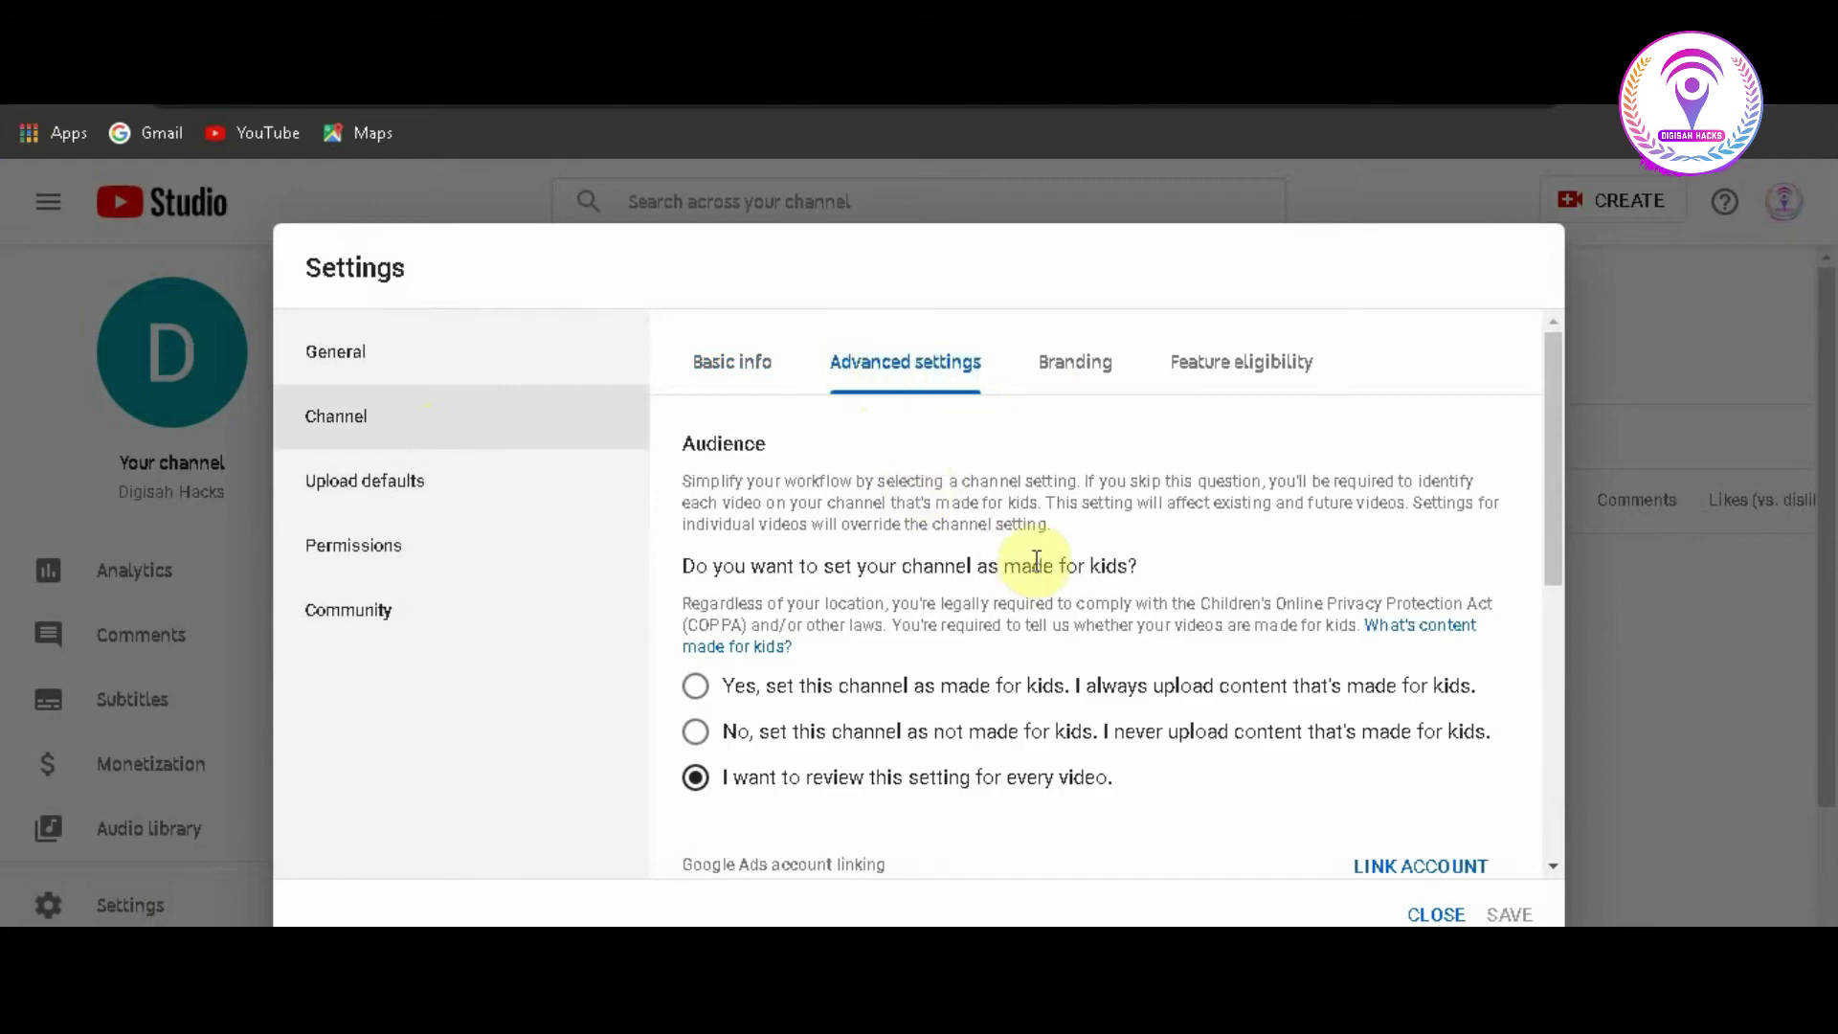
left_click_drag(1550, 491, 1558, 559)
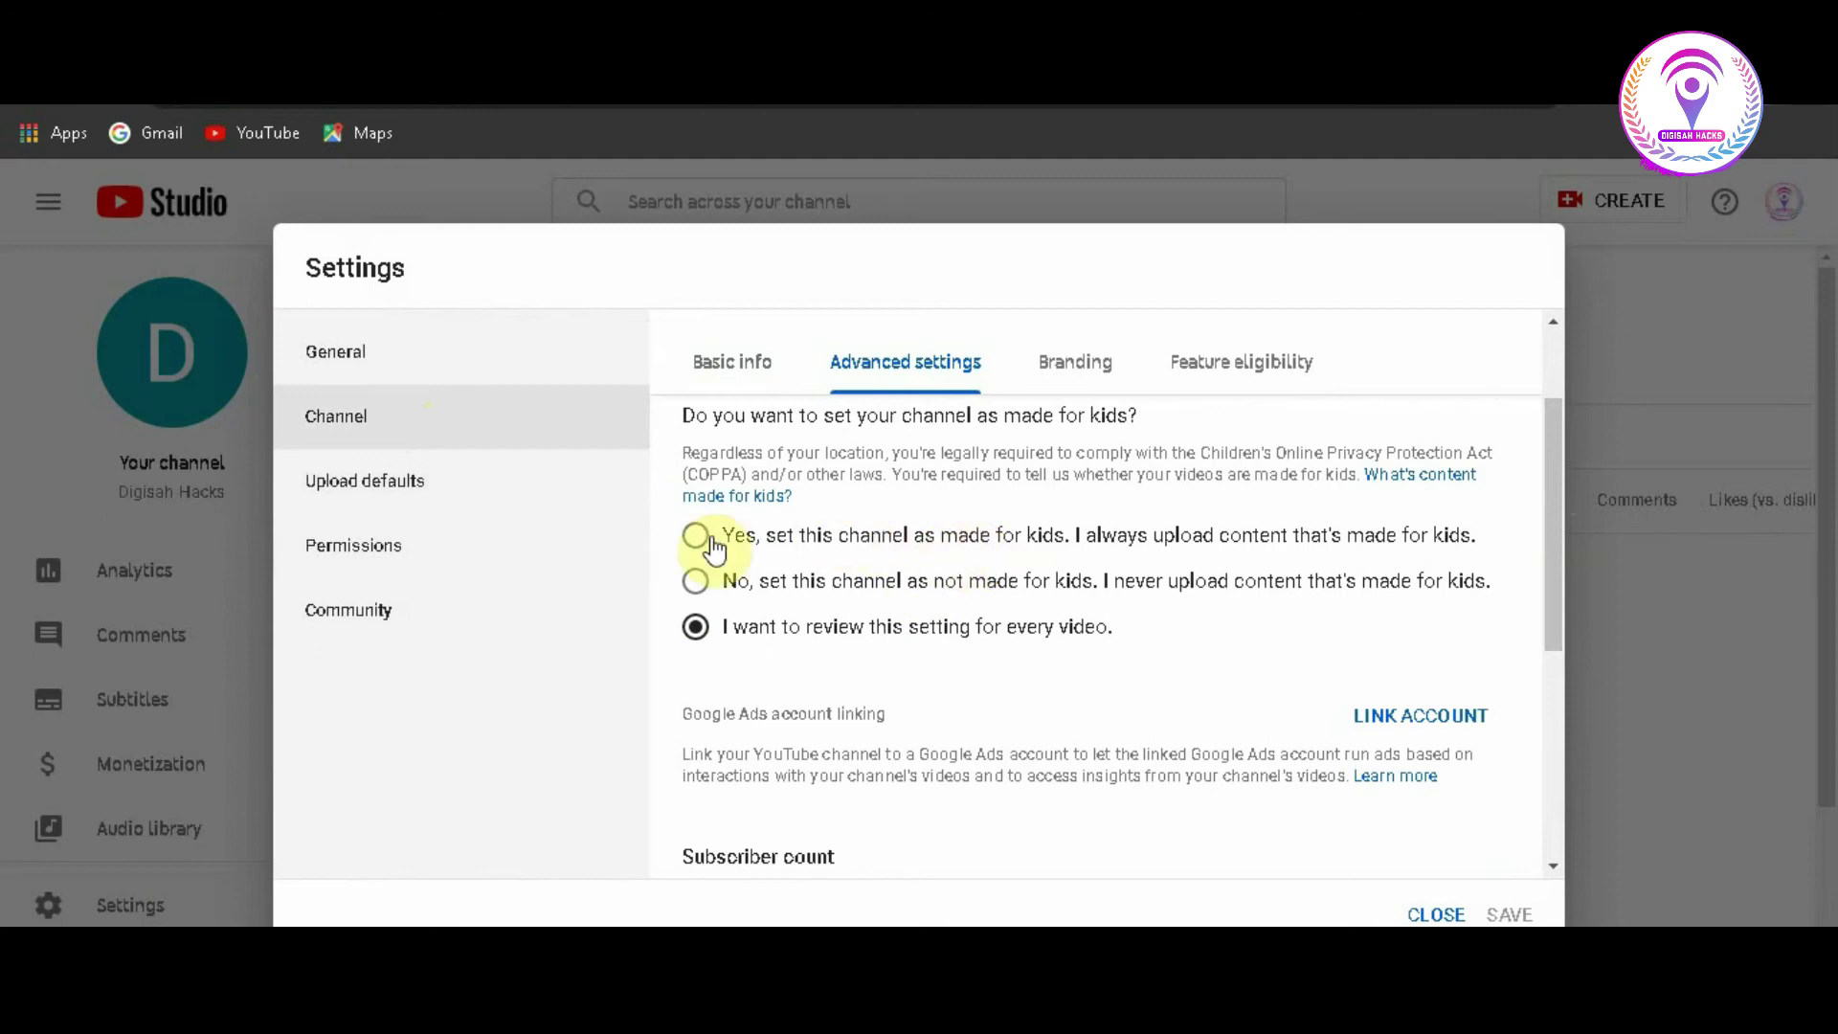
left_click(799, 550)
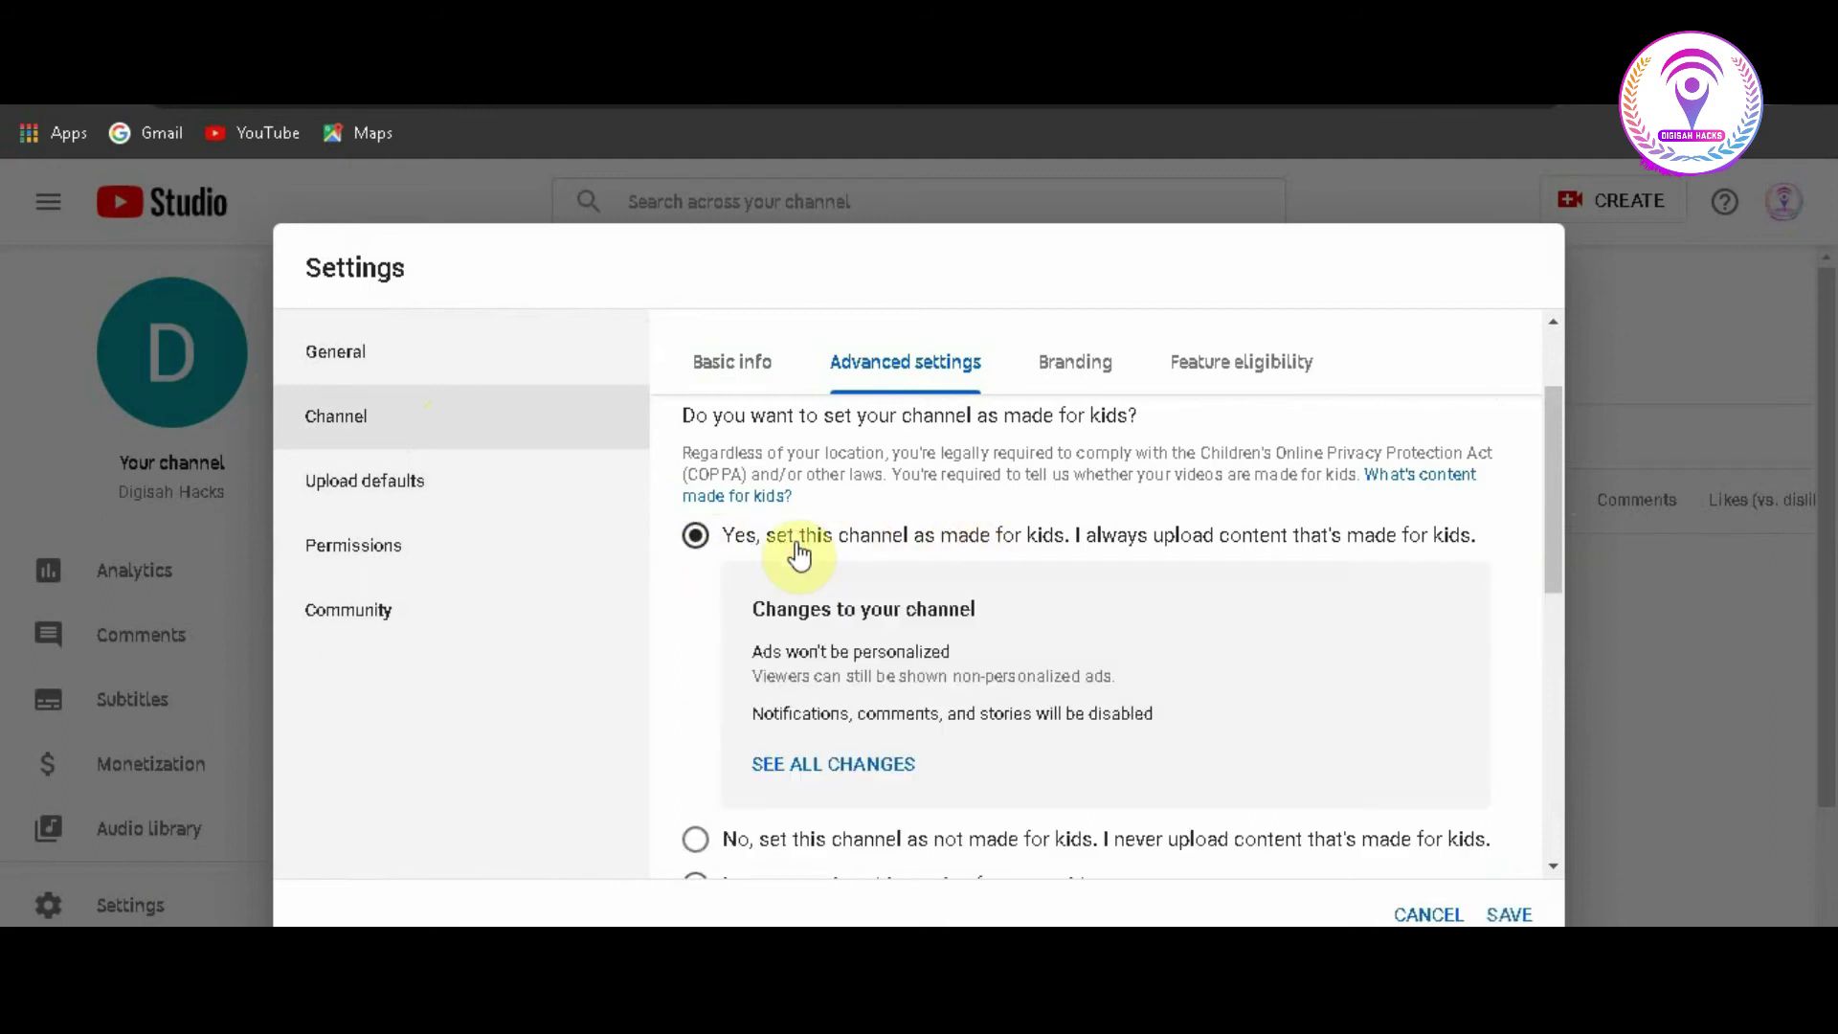
left_click_drag(1551, 525, 1551, 607)
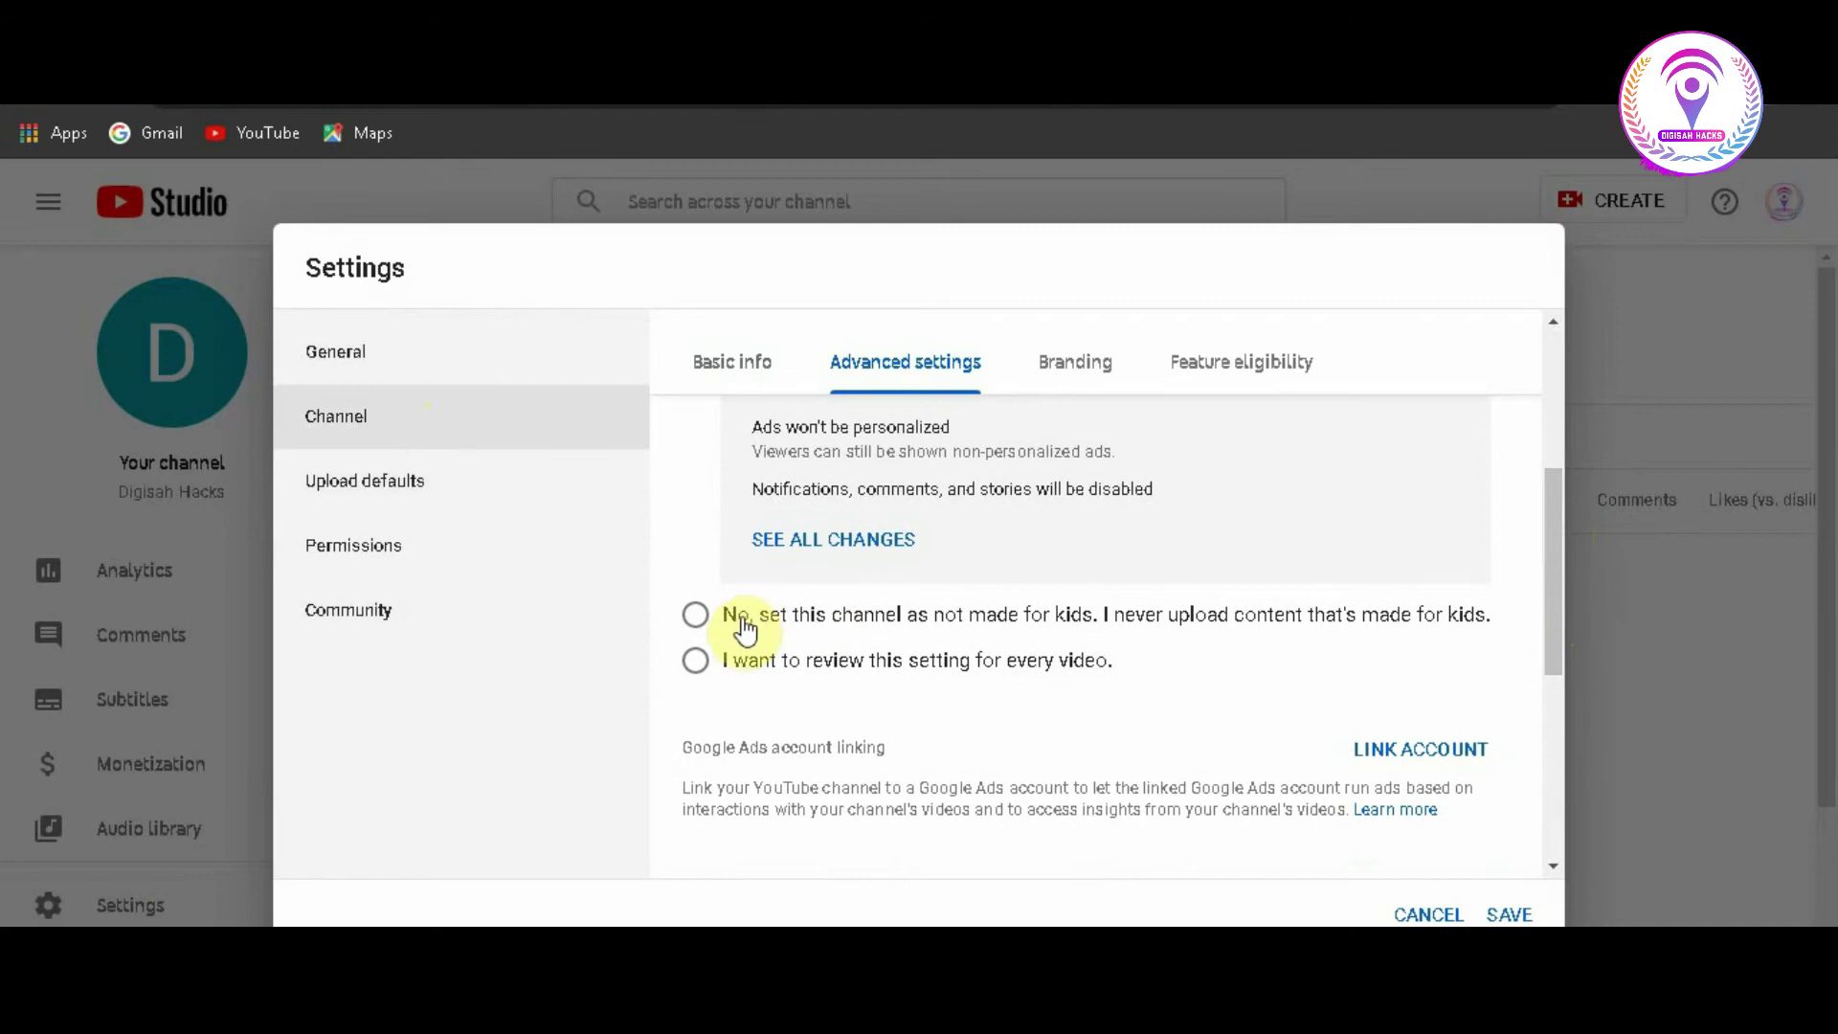
Turn off the subscriber count display and switch to Branding
scroll(743, 627, "down", 3)
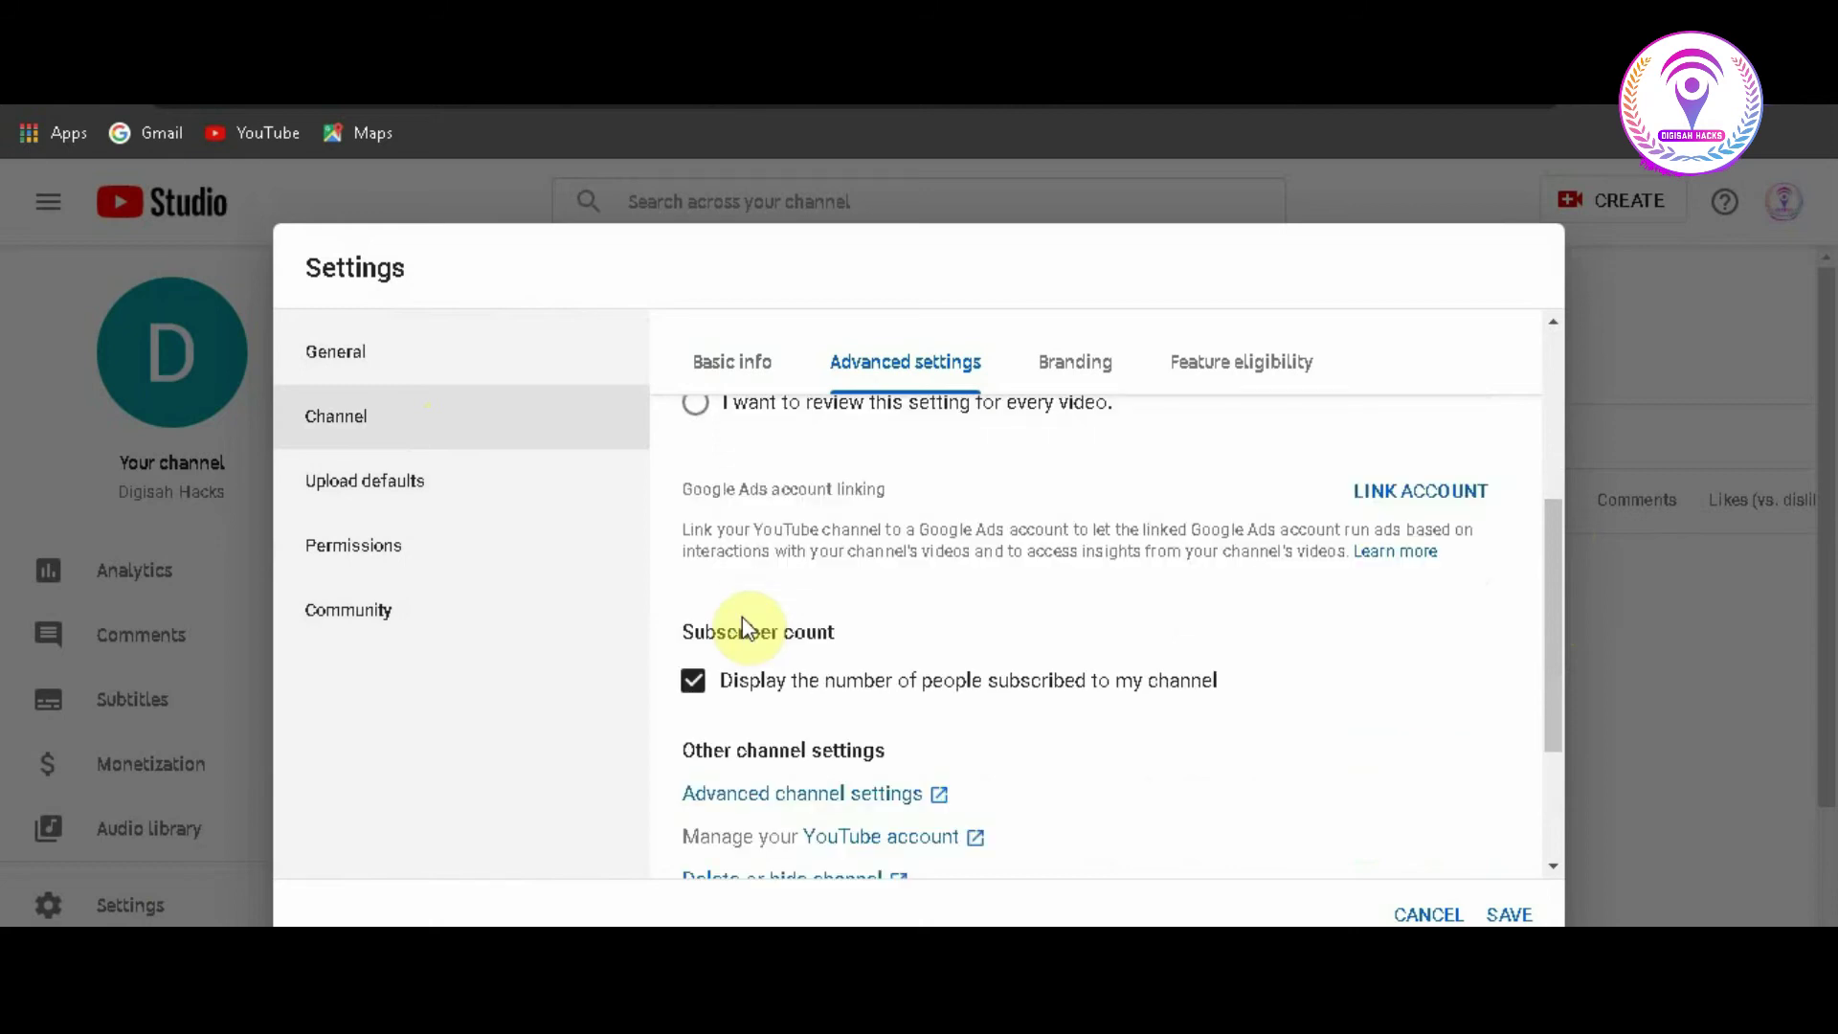
left_click_drag(1568, 670, 1530, 528)
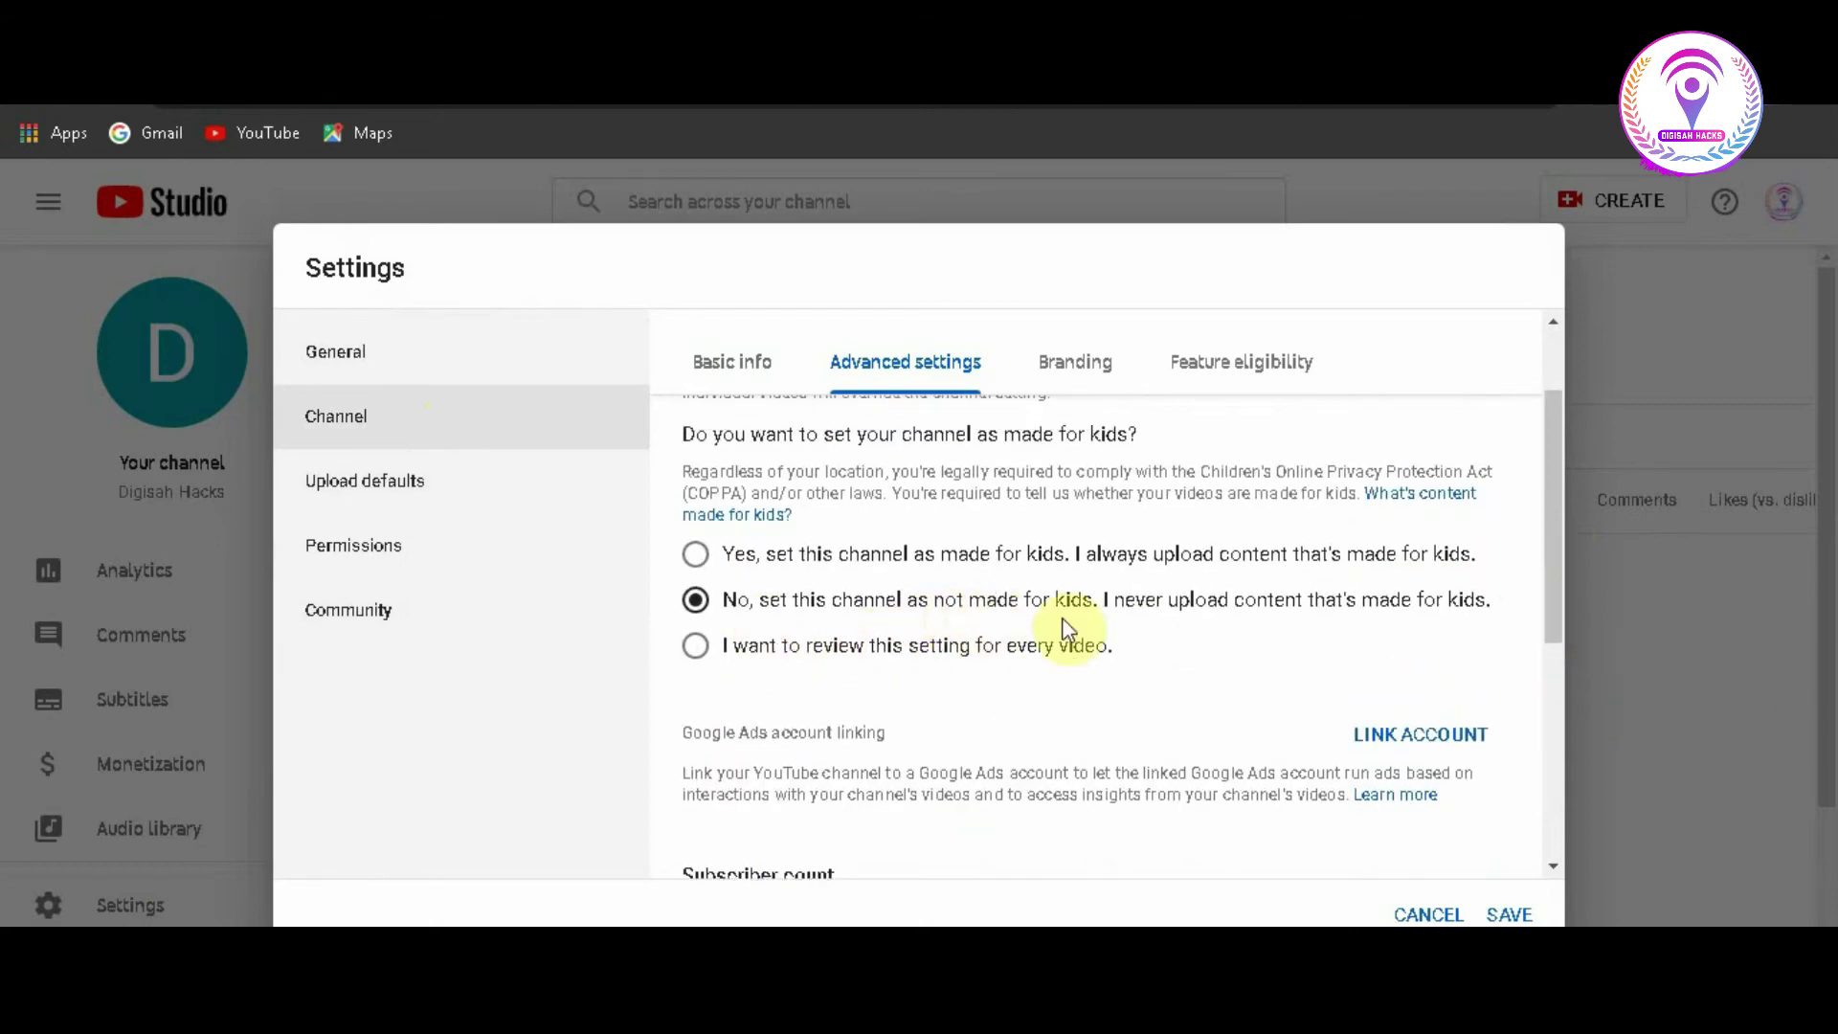
left_click_drag(1553, 567, 1553, 698)
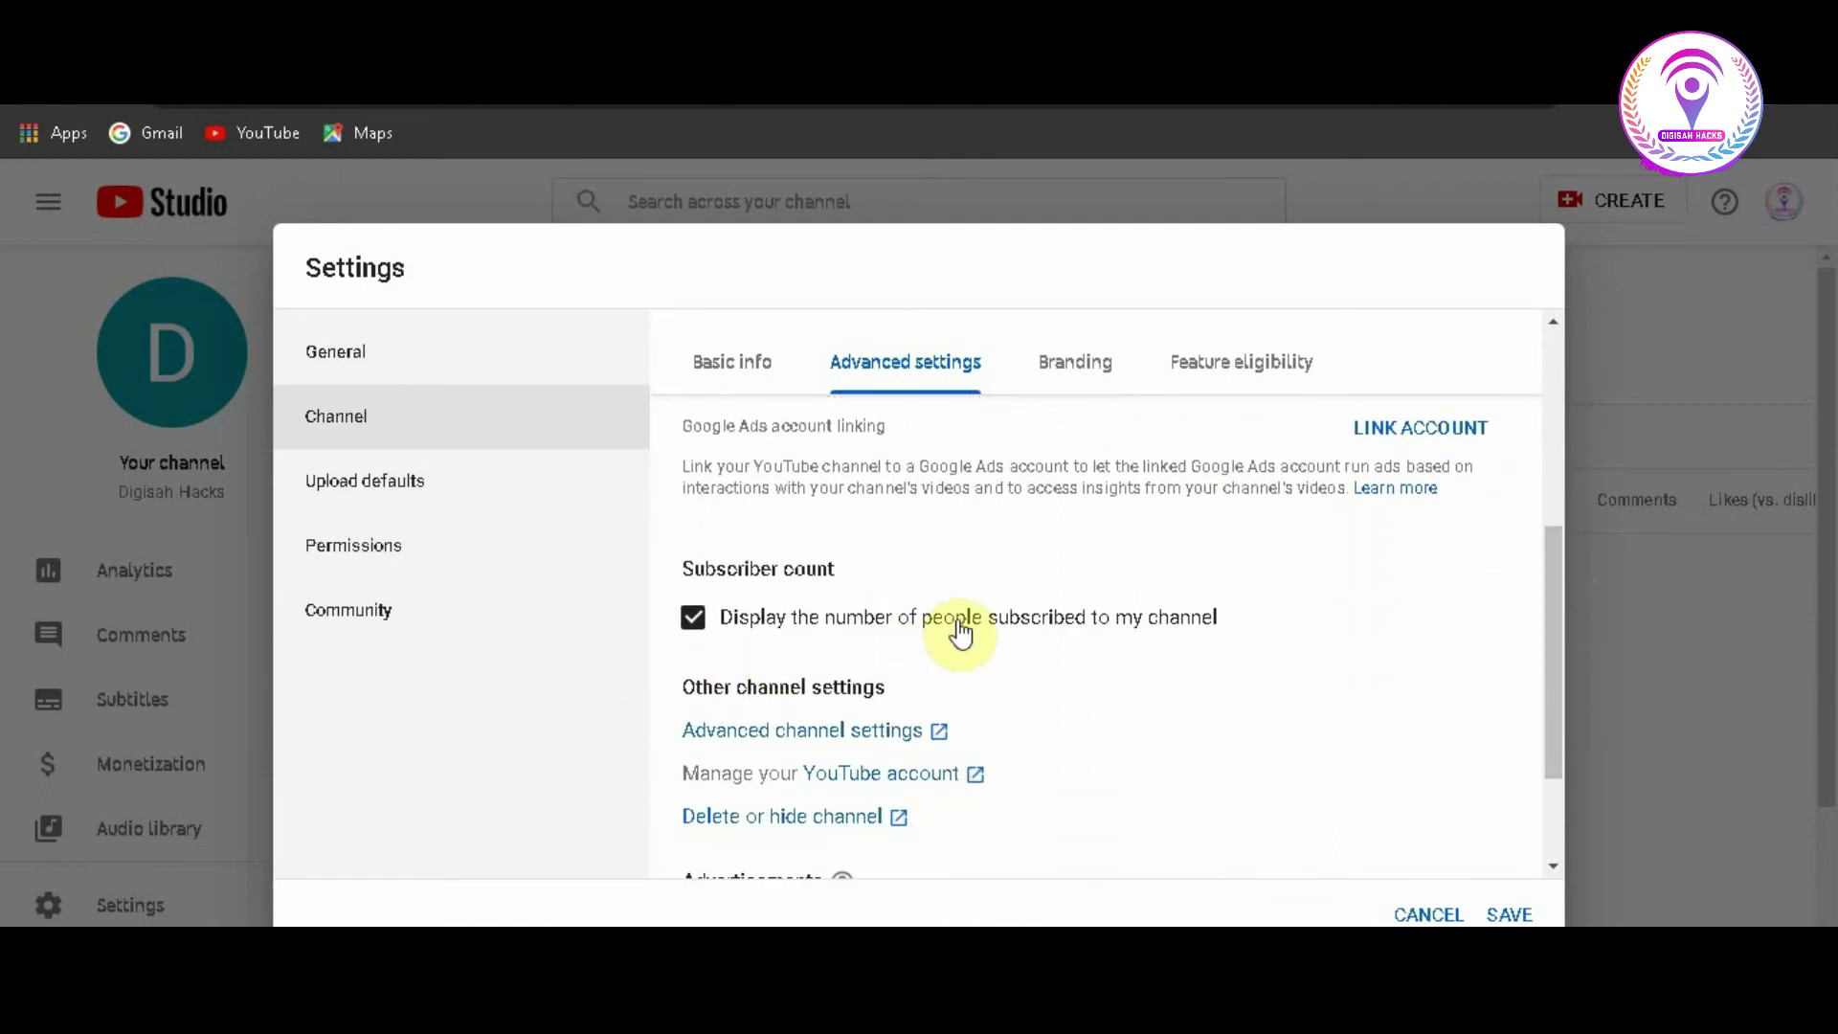
left_click_drag(1554, 661, 1556, 801)
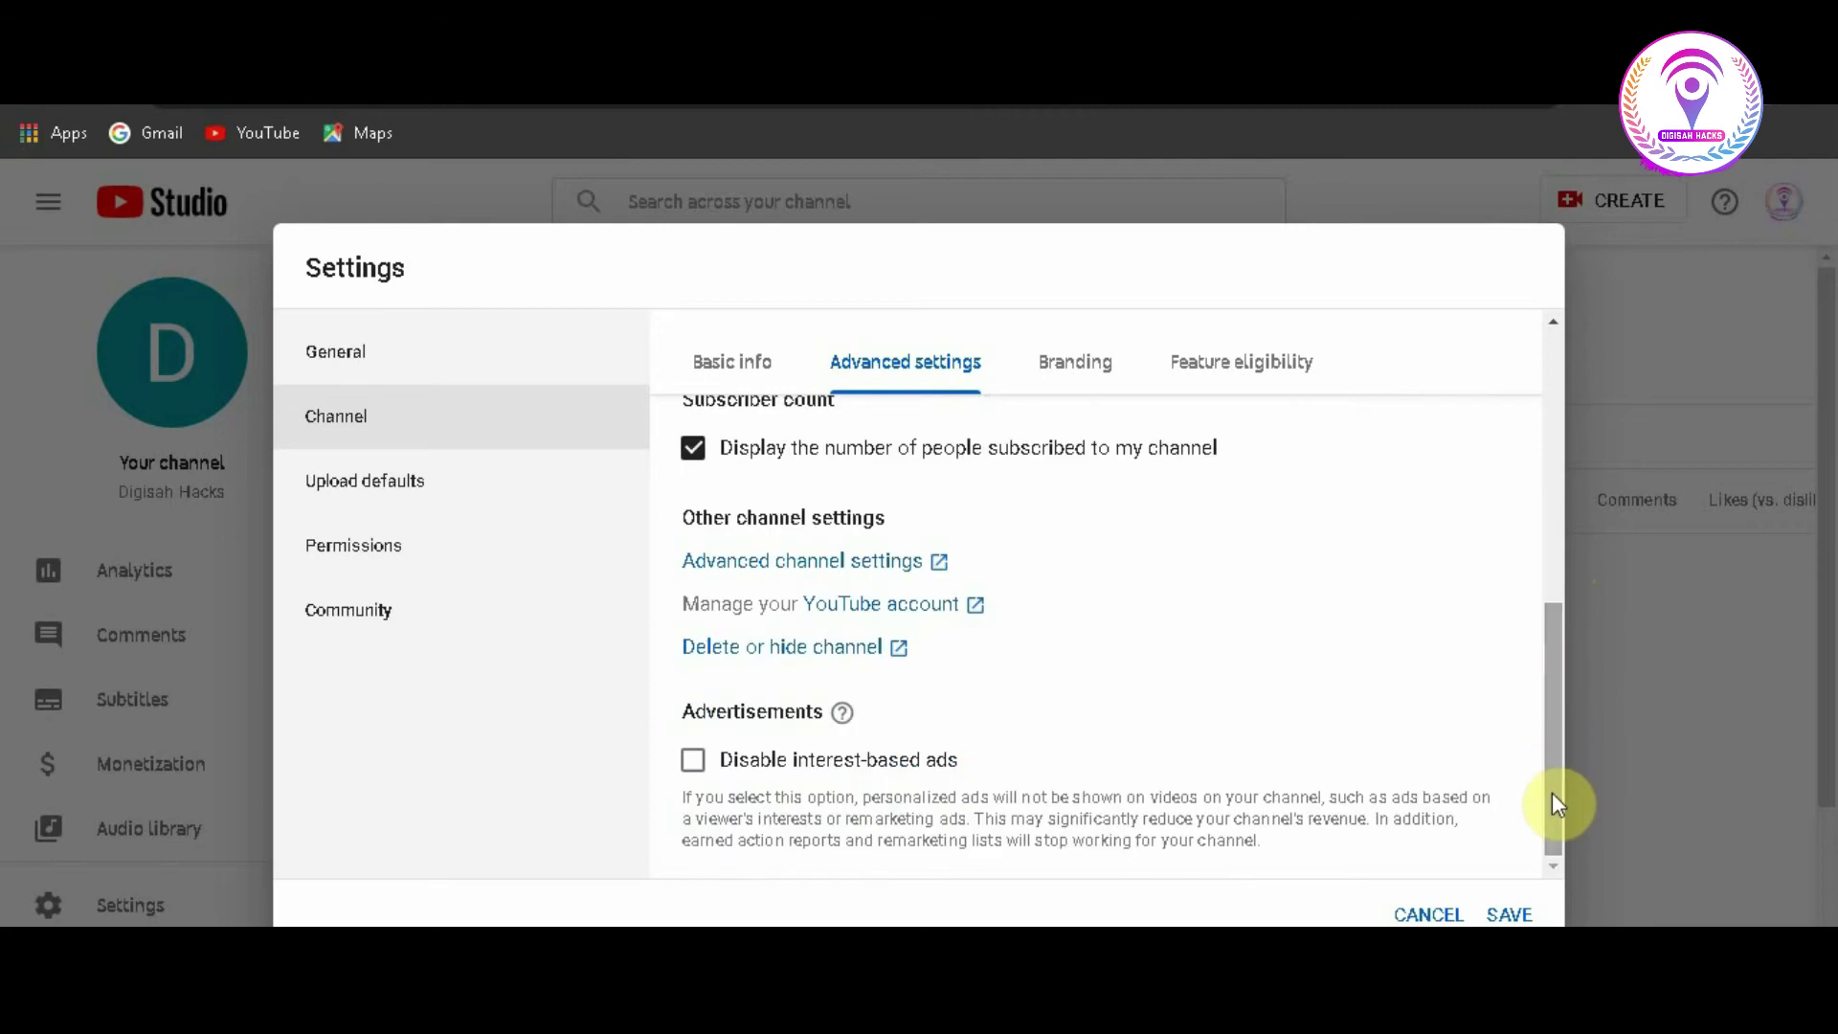
left_click(733, 459)
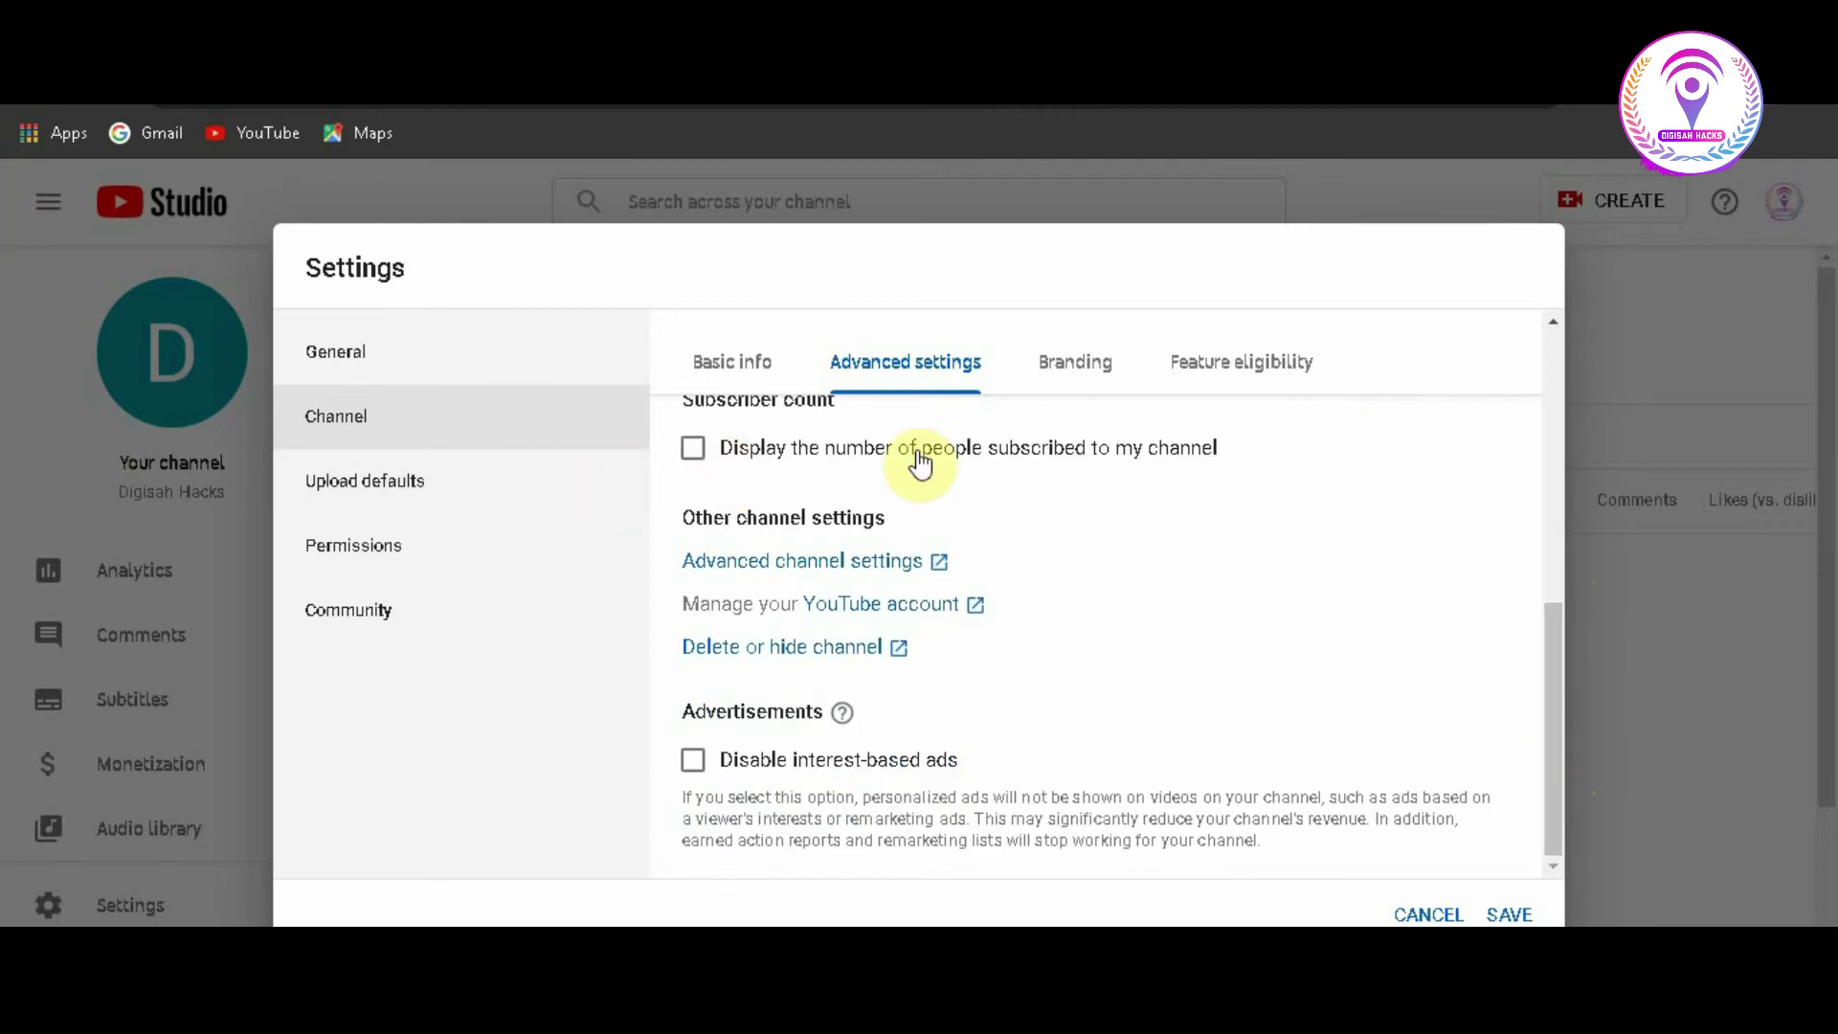
left_click(1068, 383)
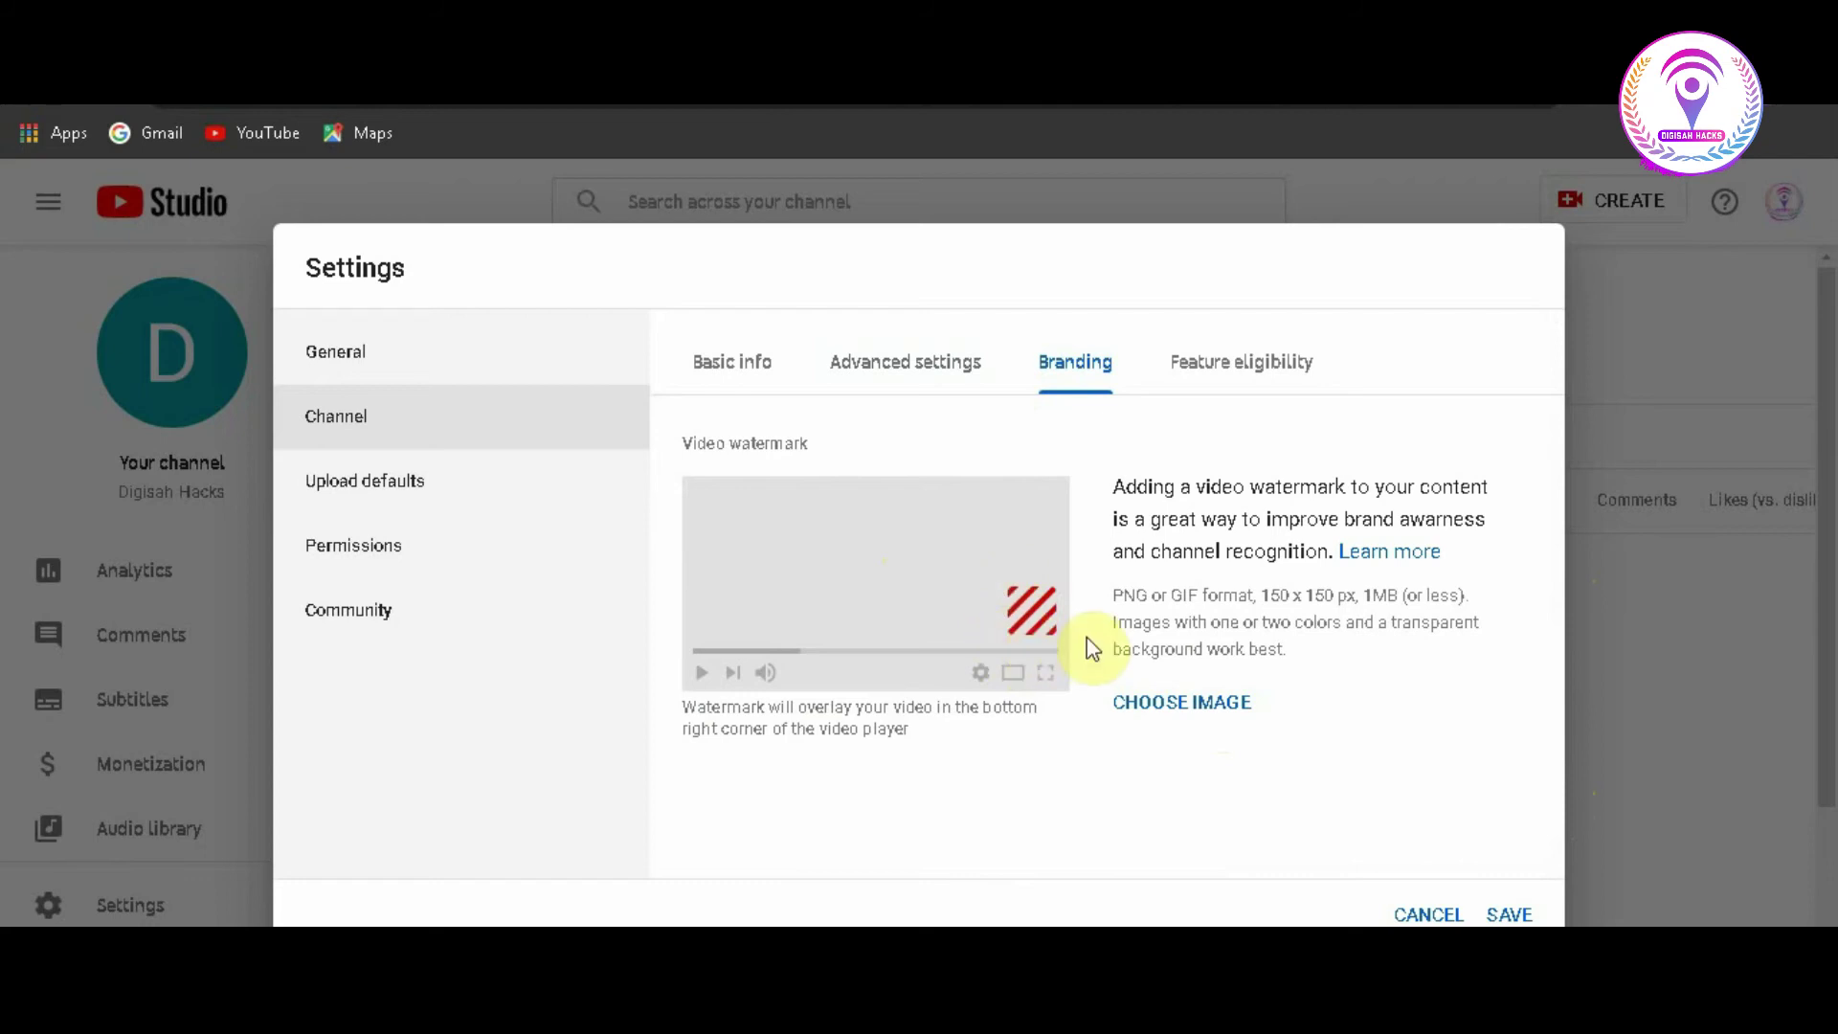
Add the pastel logo image as a watermark displayed for the entire video
left_click(1180, 706)
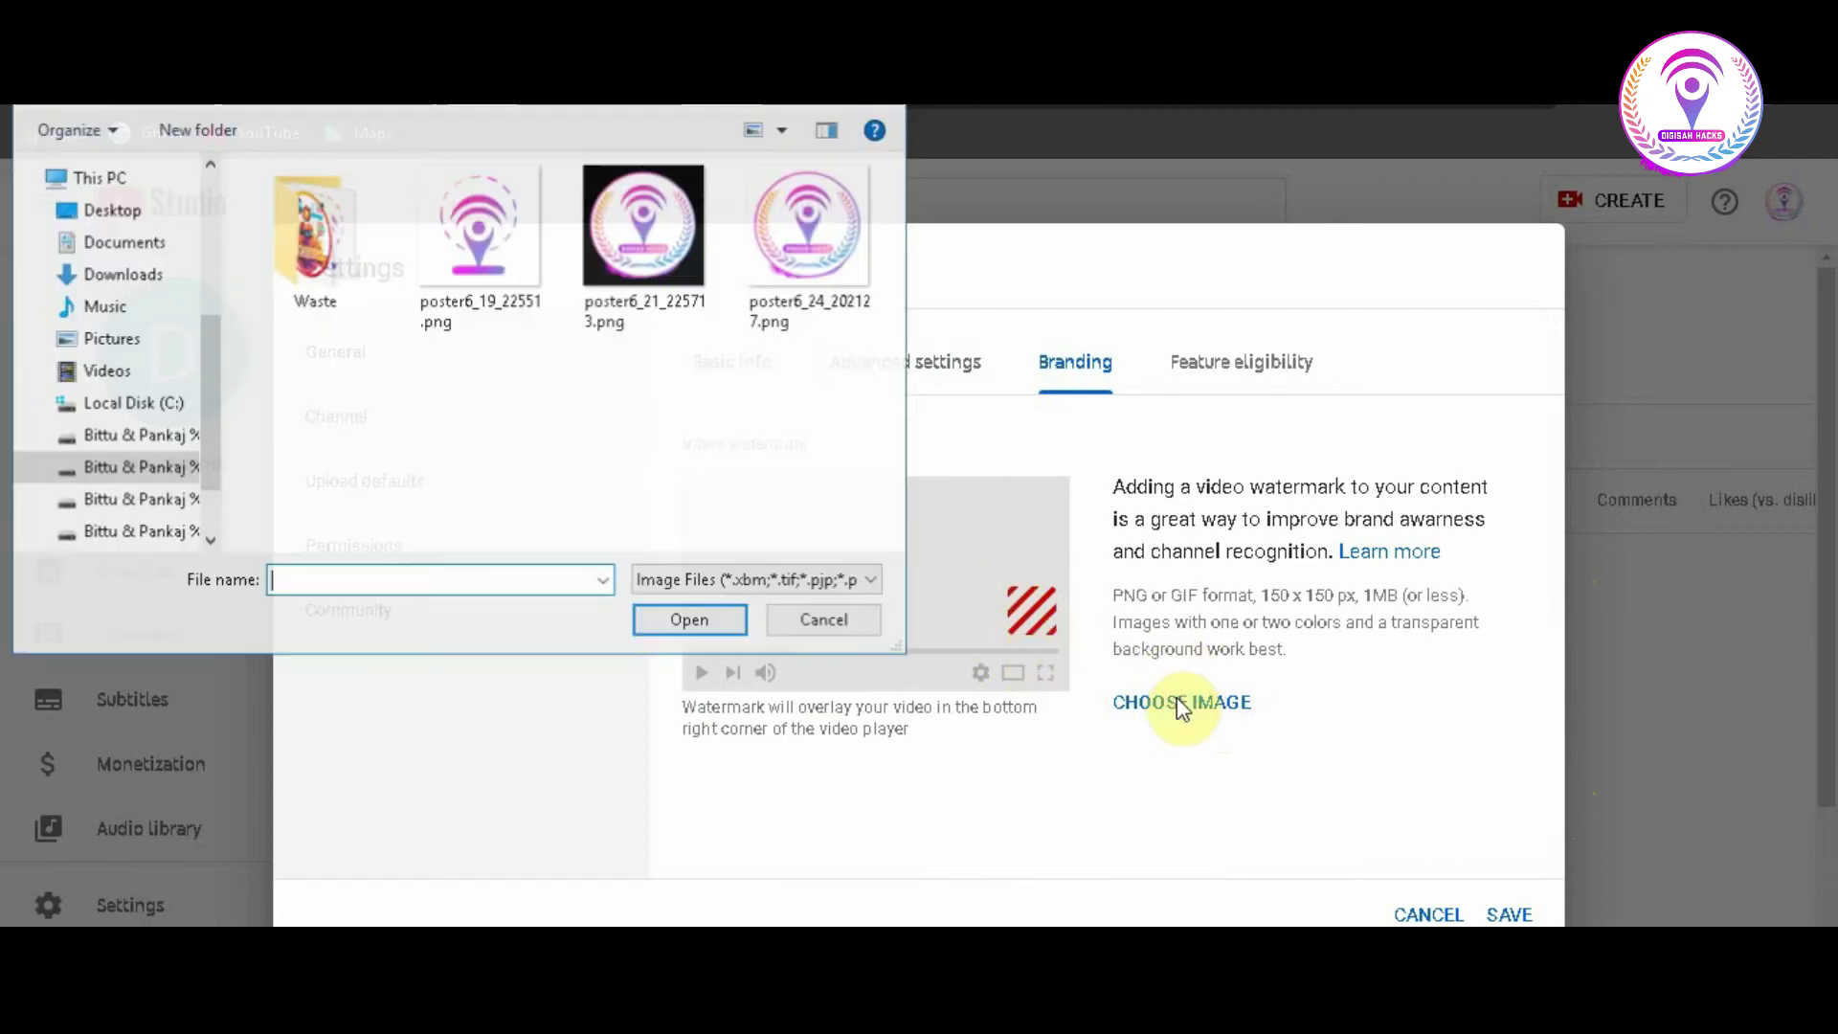
left_click(663, 253)
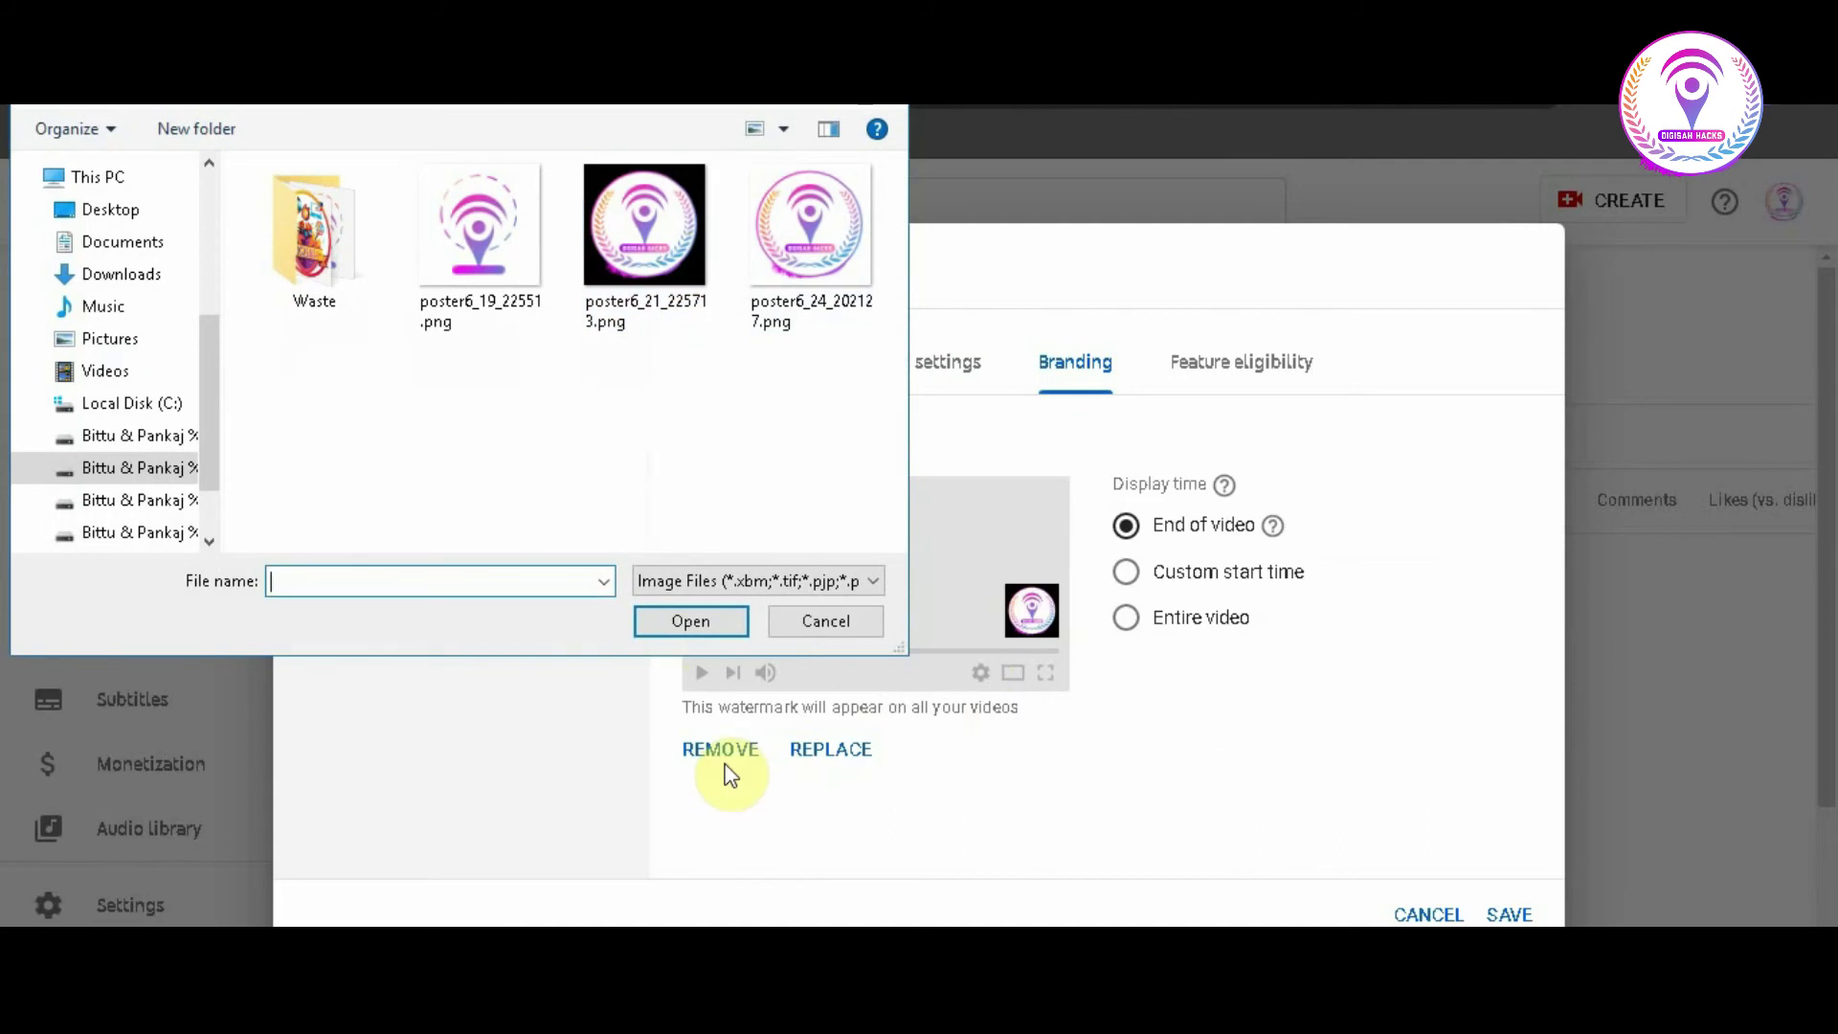
double_click(802, 276)
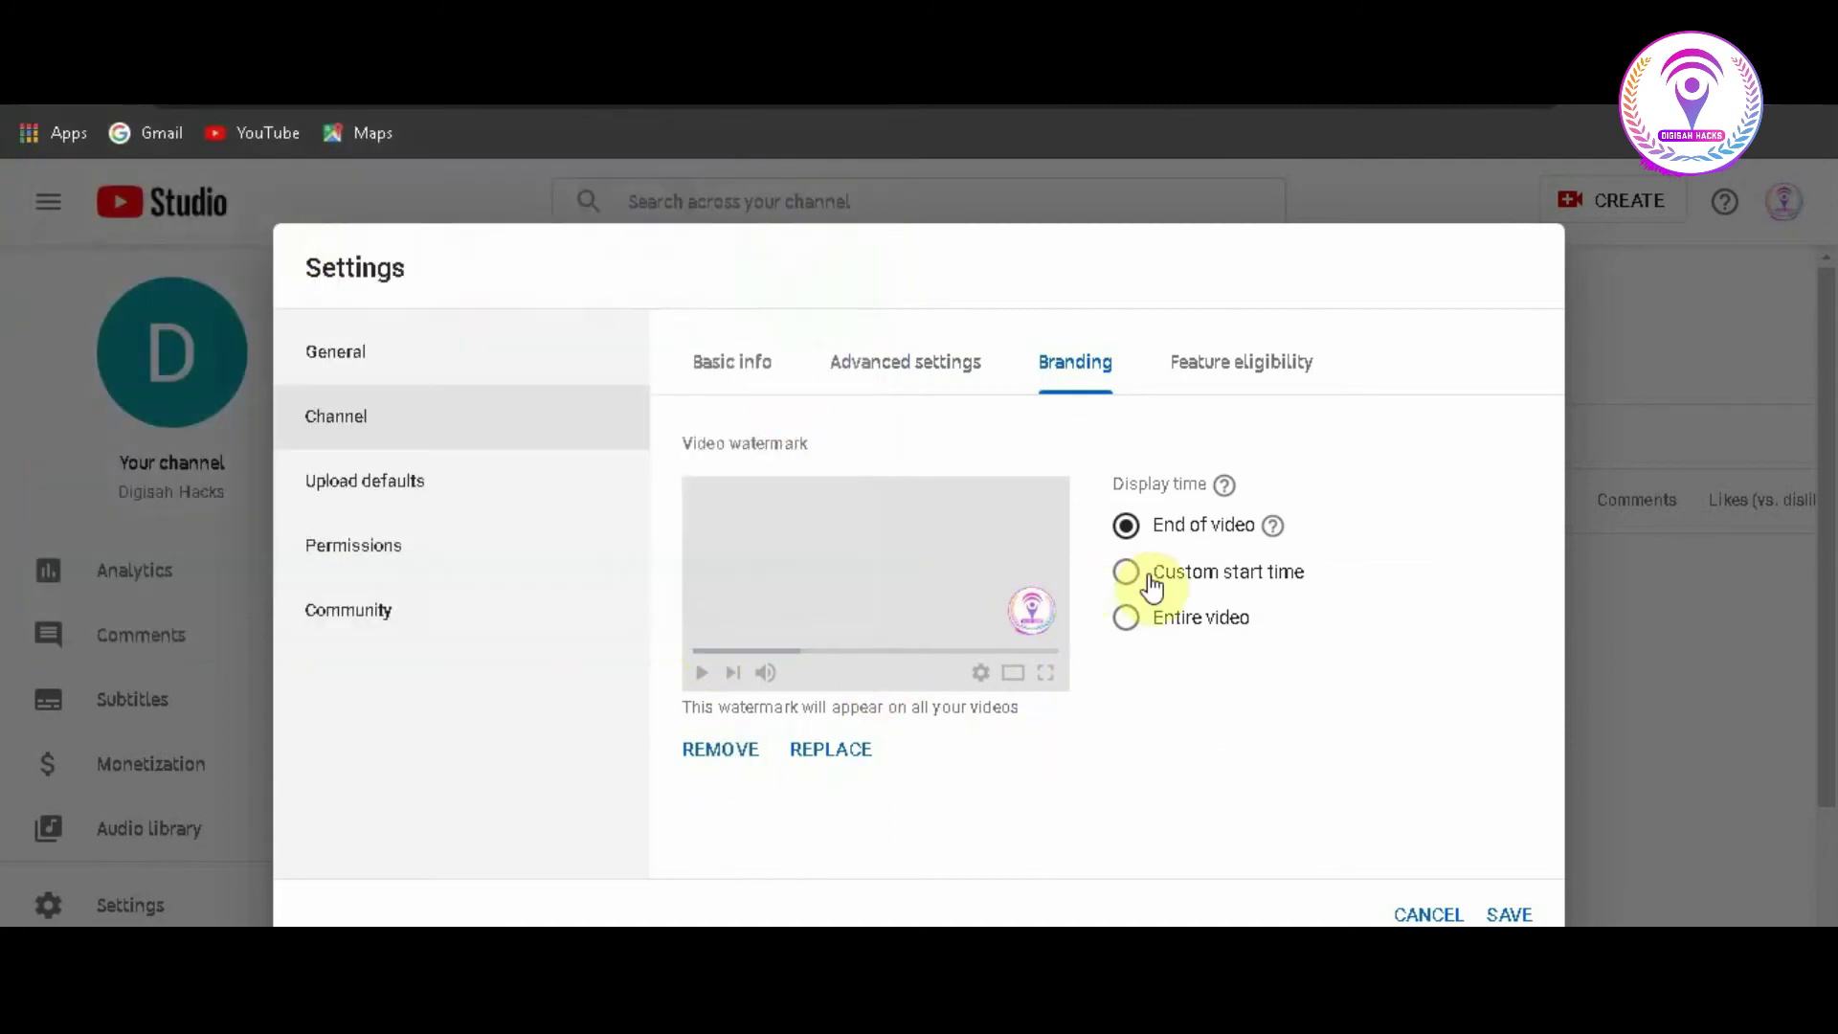
left_click(1125, 618)
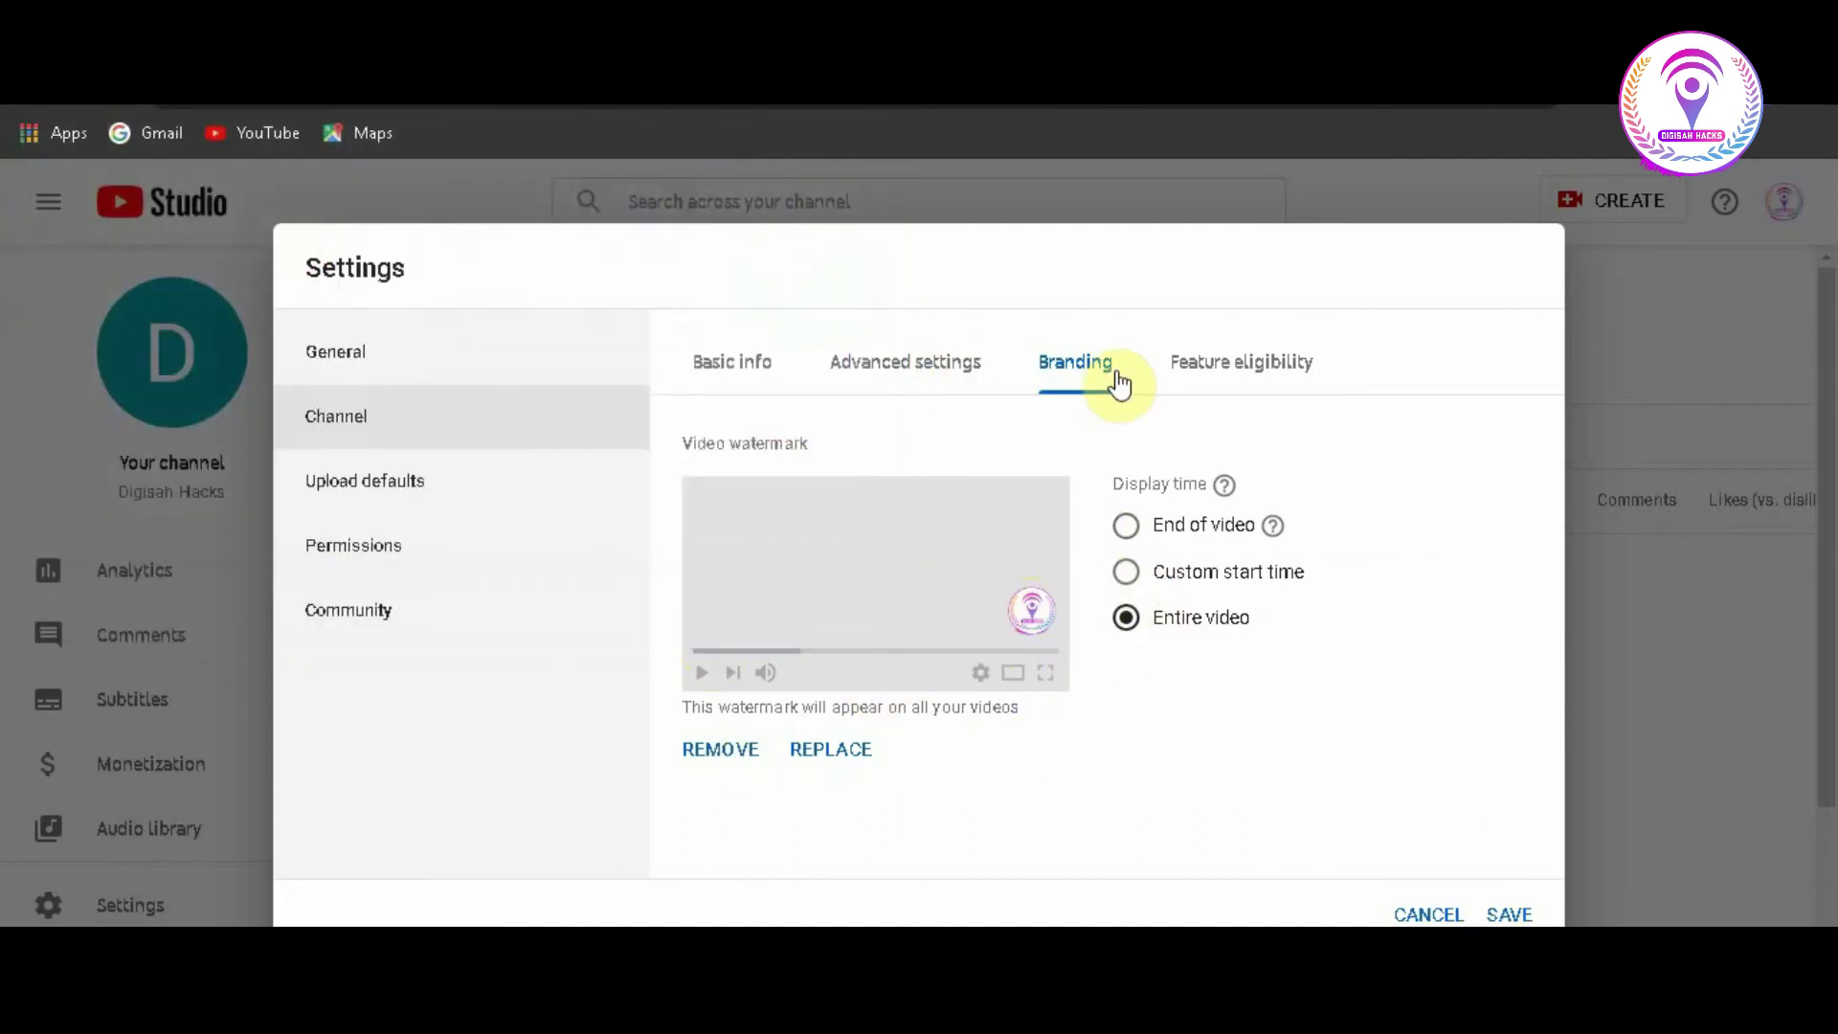
left_click(1281, 382)
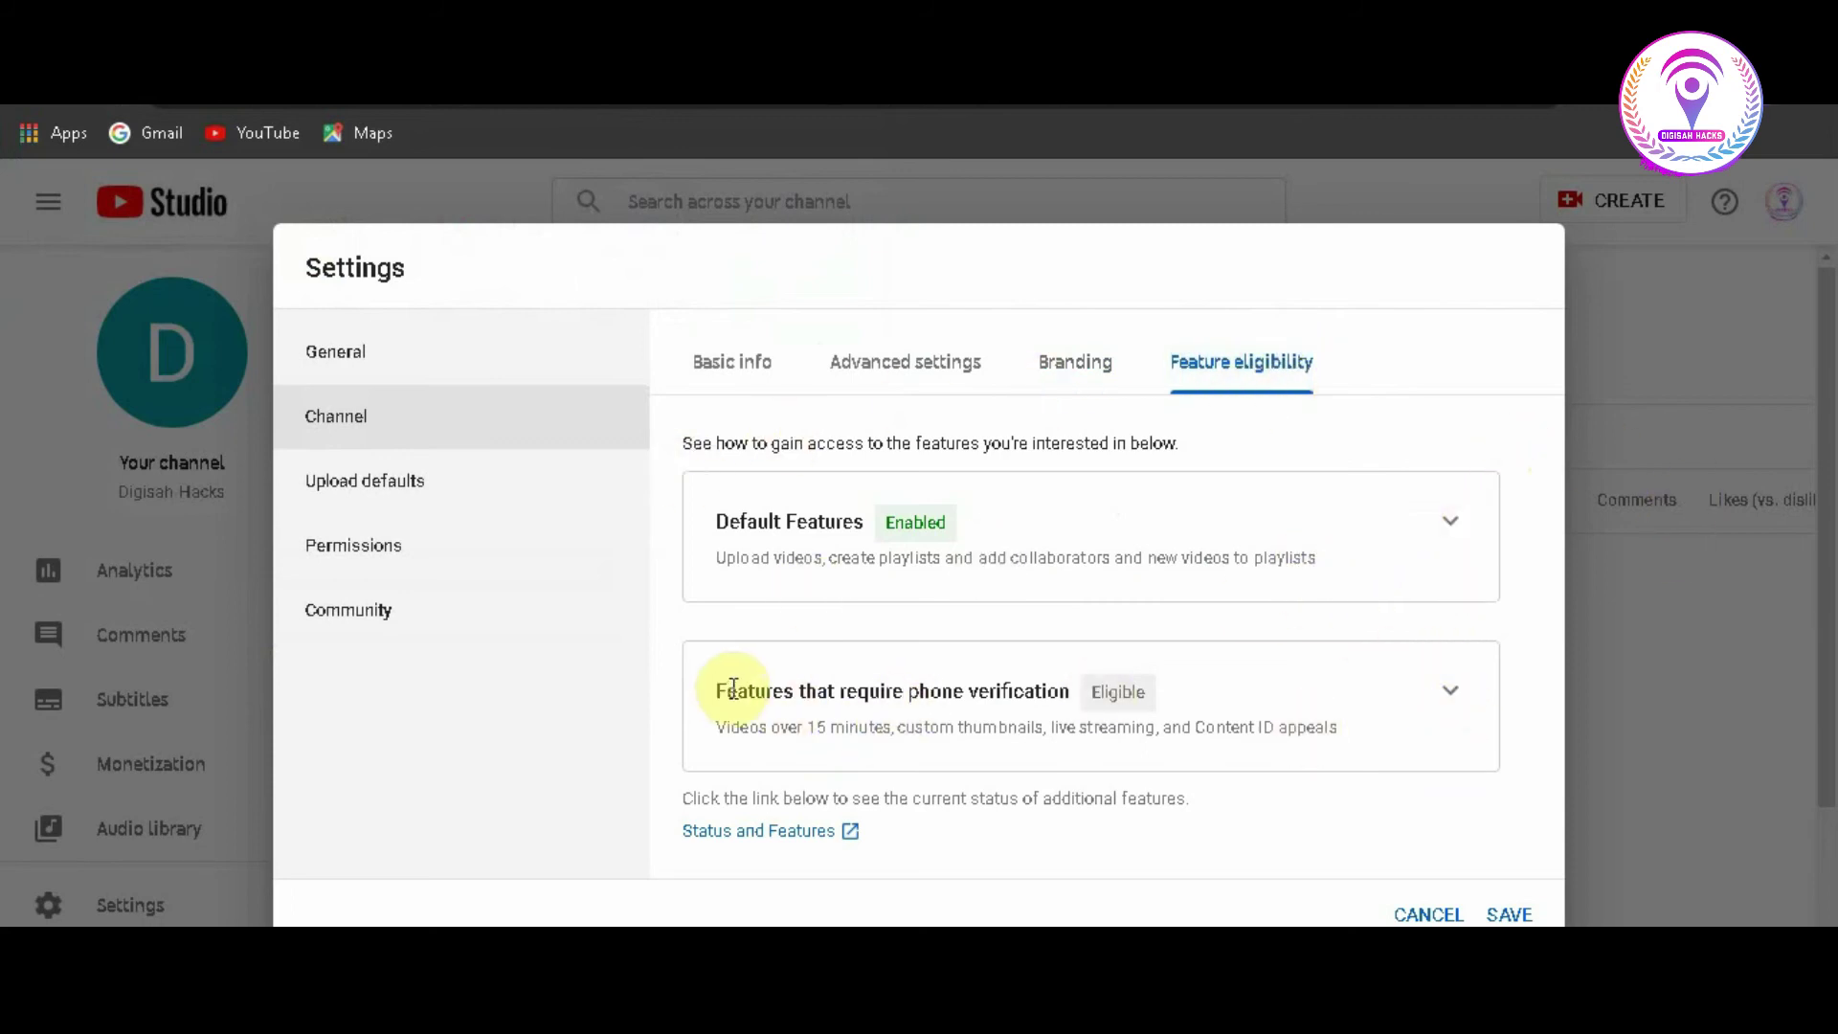
Expand the phone-verification features and highlight the 15-minute limit and Custom thumbnails entries
left_click(1448, 692)
scroll(1439, 743, "down", 3)
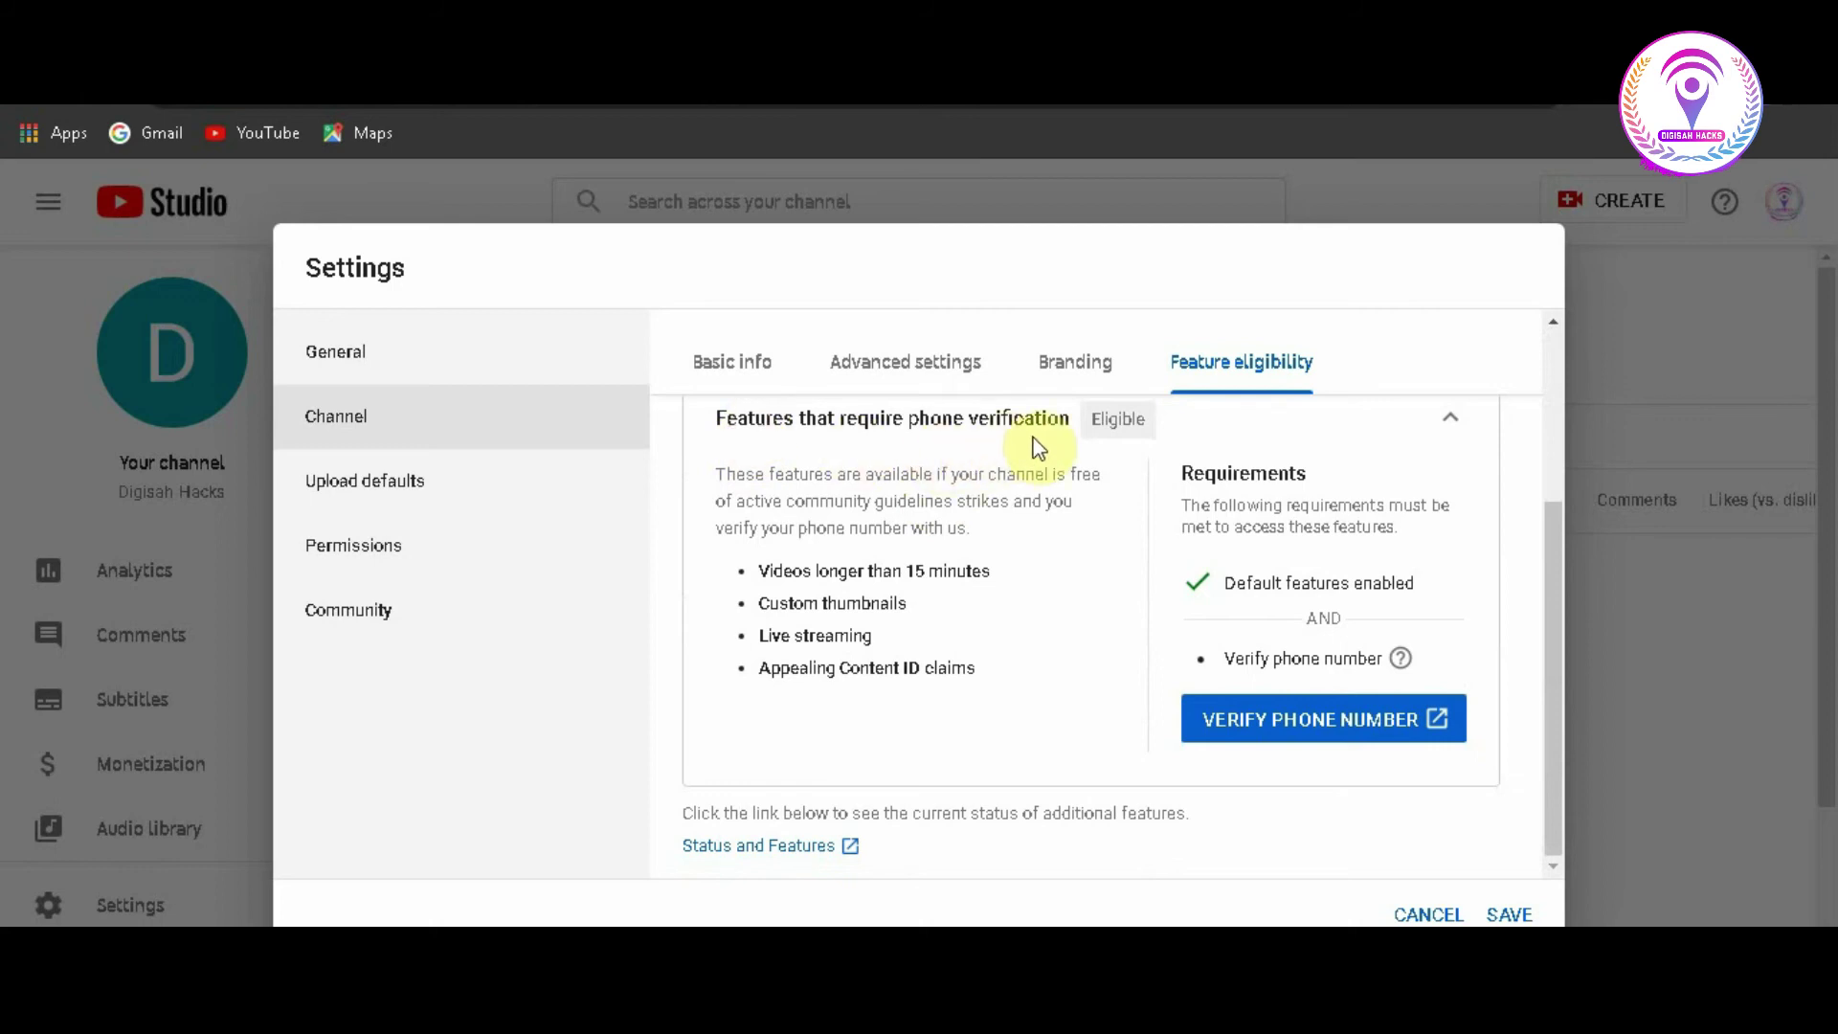
mouse_move(926, 570)
left_mouse_down()
mouse_move(895, 572)
mouse_move(927, 575)
left_mouse_up()
left_click(976, 566)
left_click_drag(909, 418, 1069, 432)
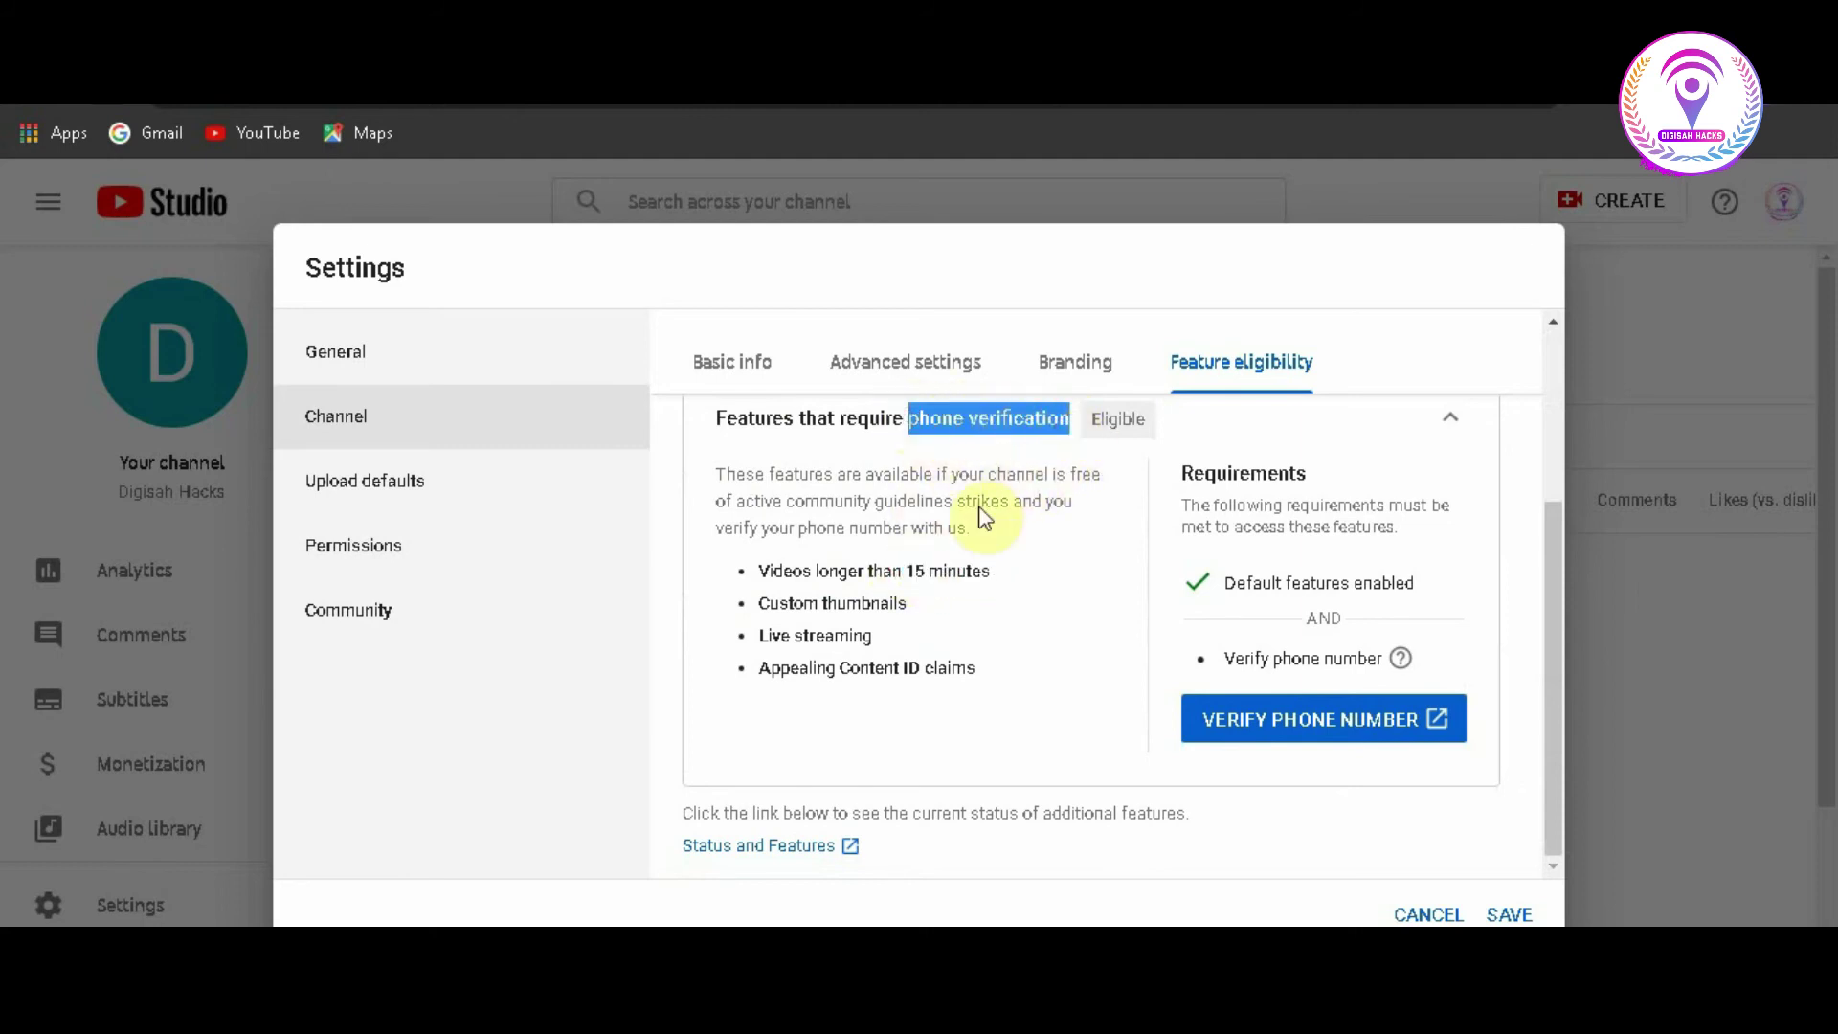
mouse_move(756, 603)
left_mouse_down()
mouse_move(920, 610)
mouse_move(911, 588)
mouse_move(728, 620)
left_mouse_up()
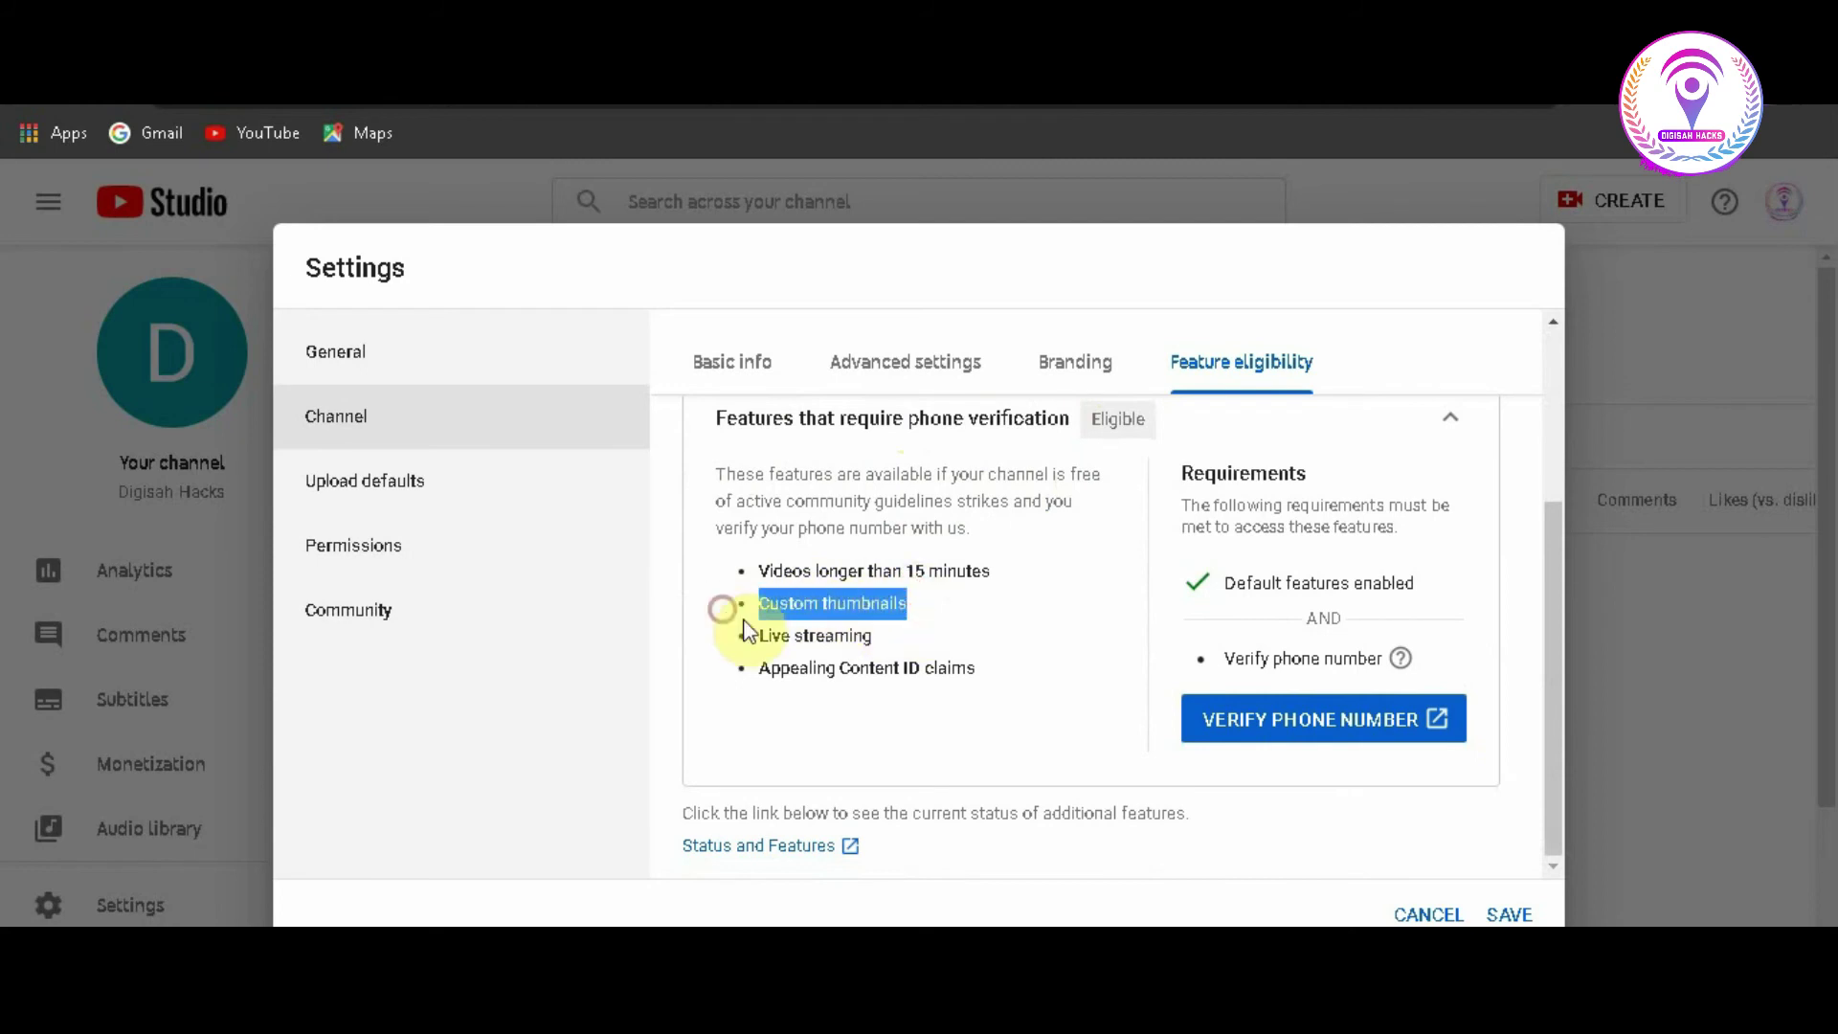
left_click(730, 615)
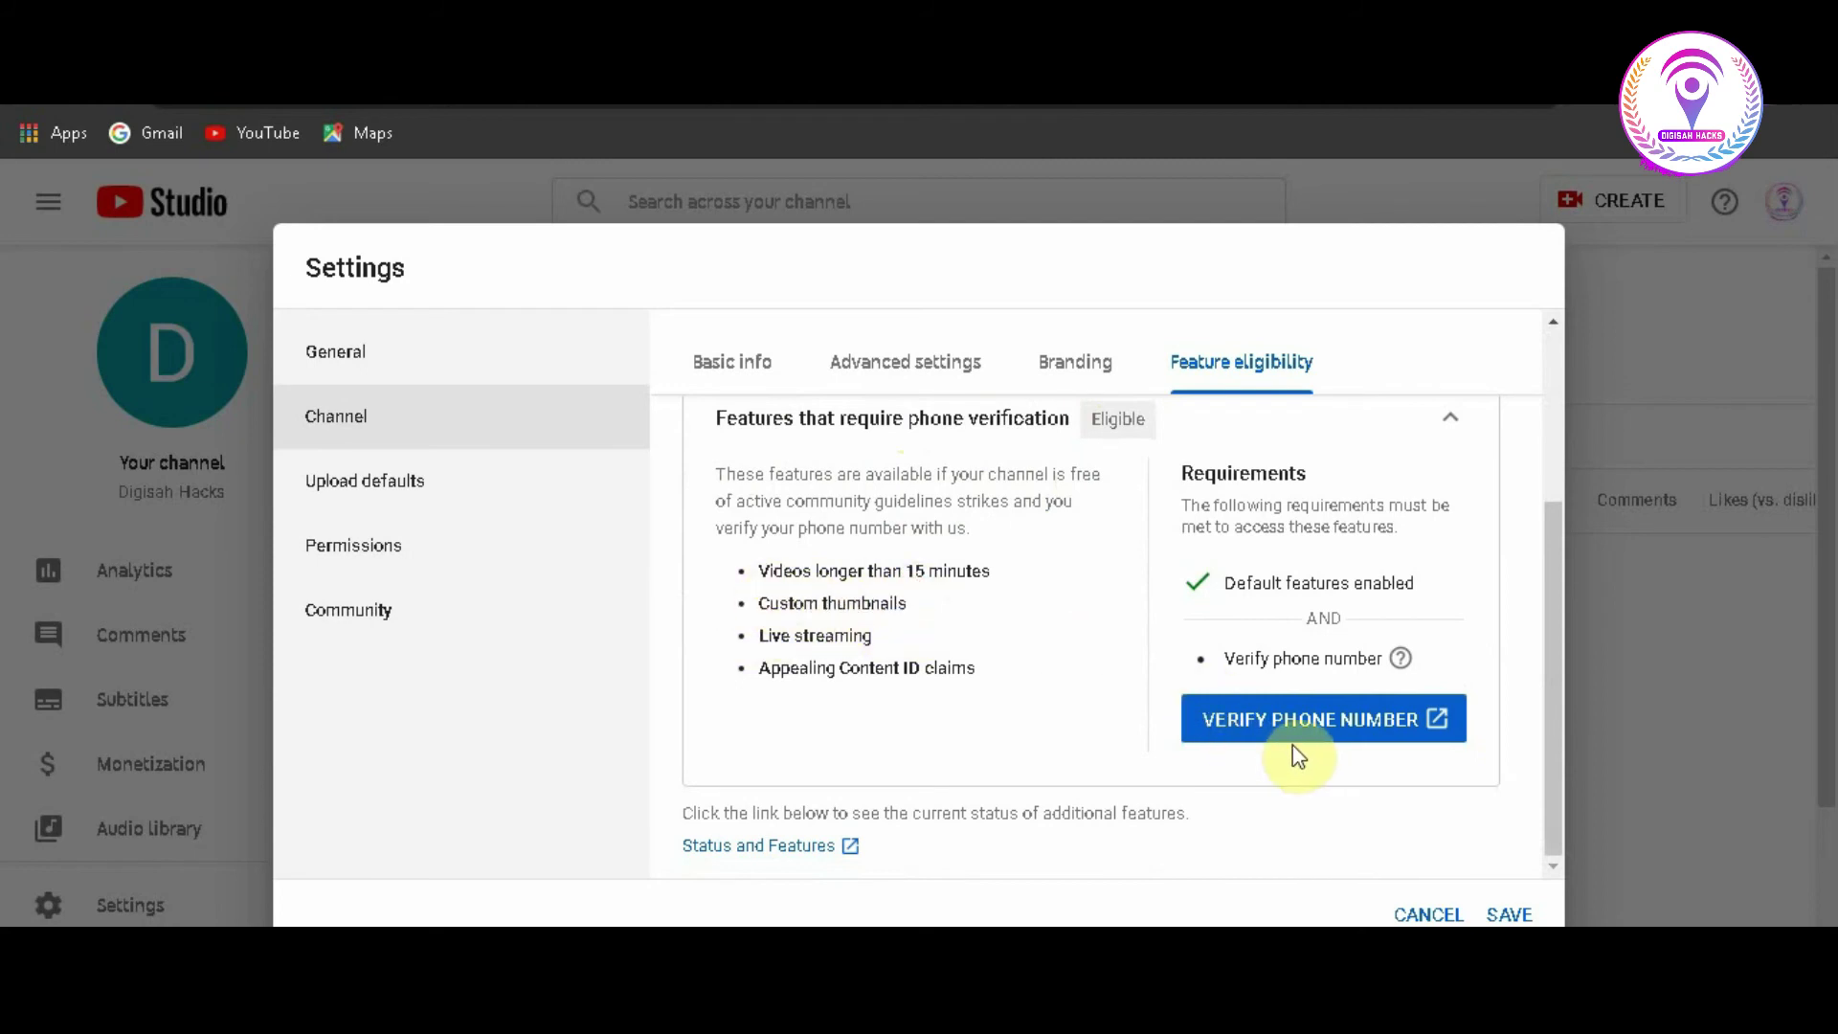
left_click_drag(763, 614, 910, 607)
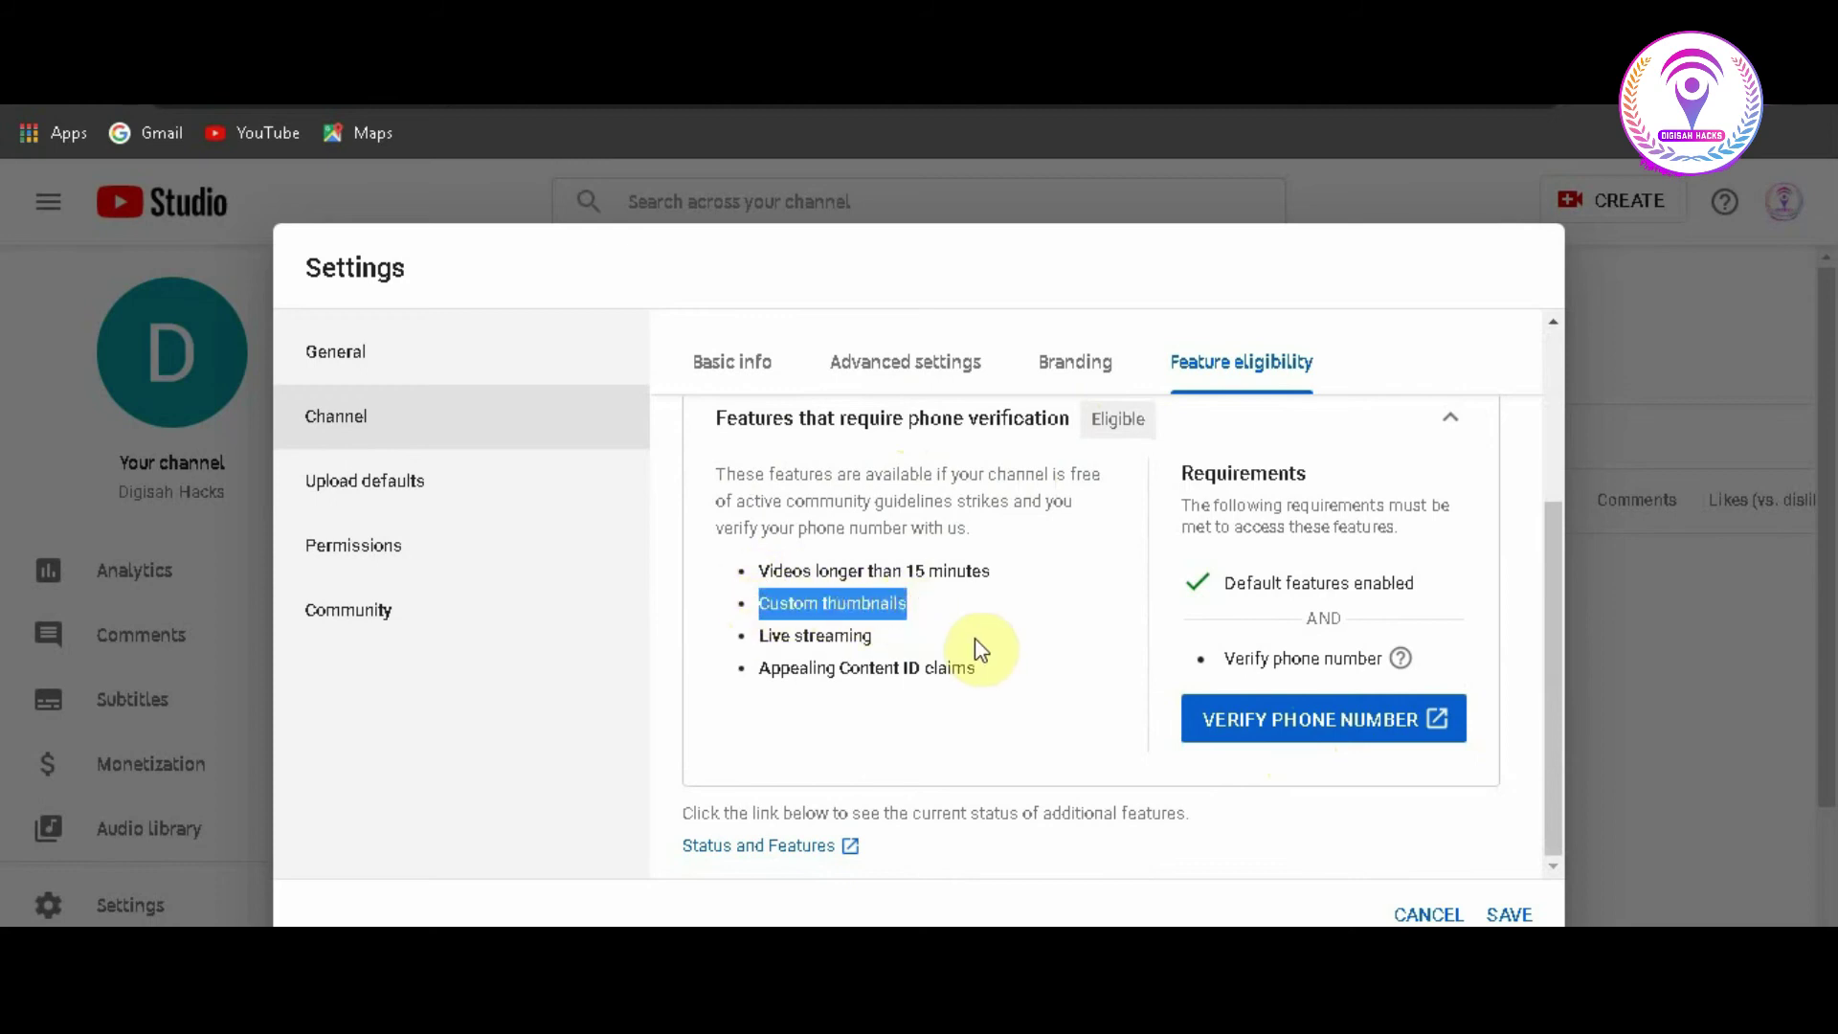
left_click(952, 605)
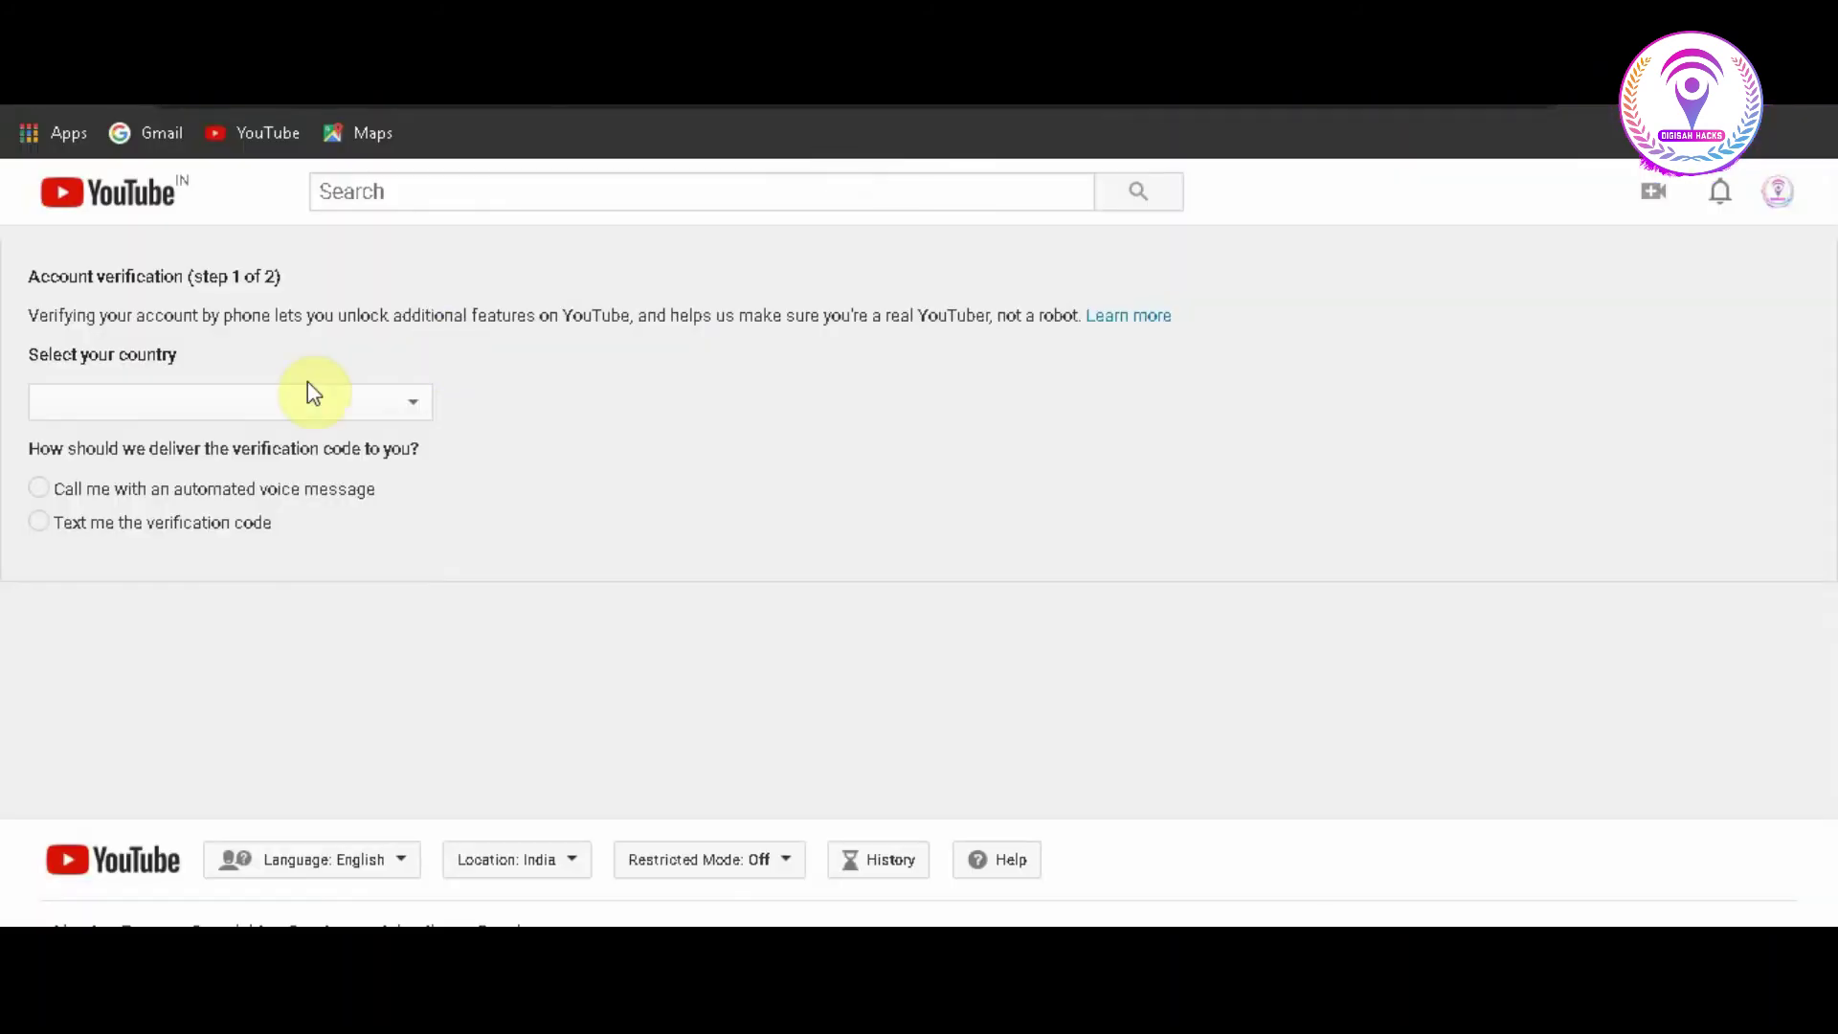
Verify the account with India as country, getting the 6-digit code by text message
left_click(307, 385)
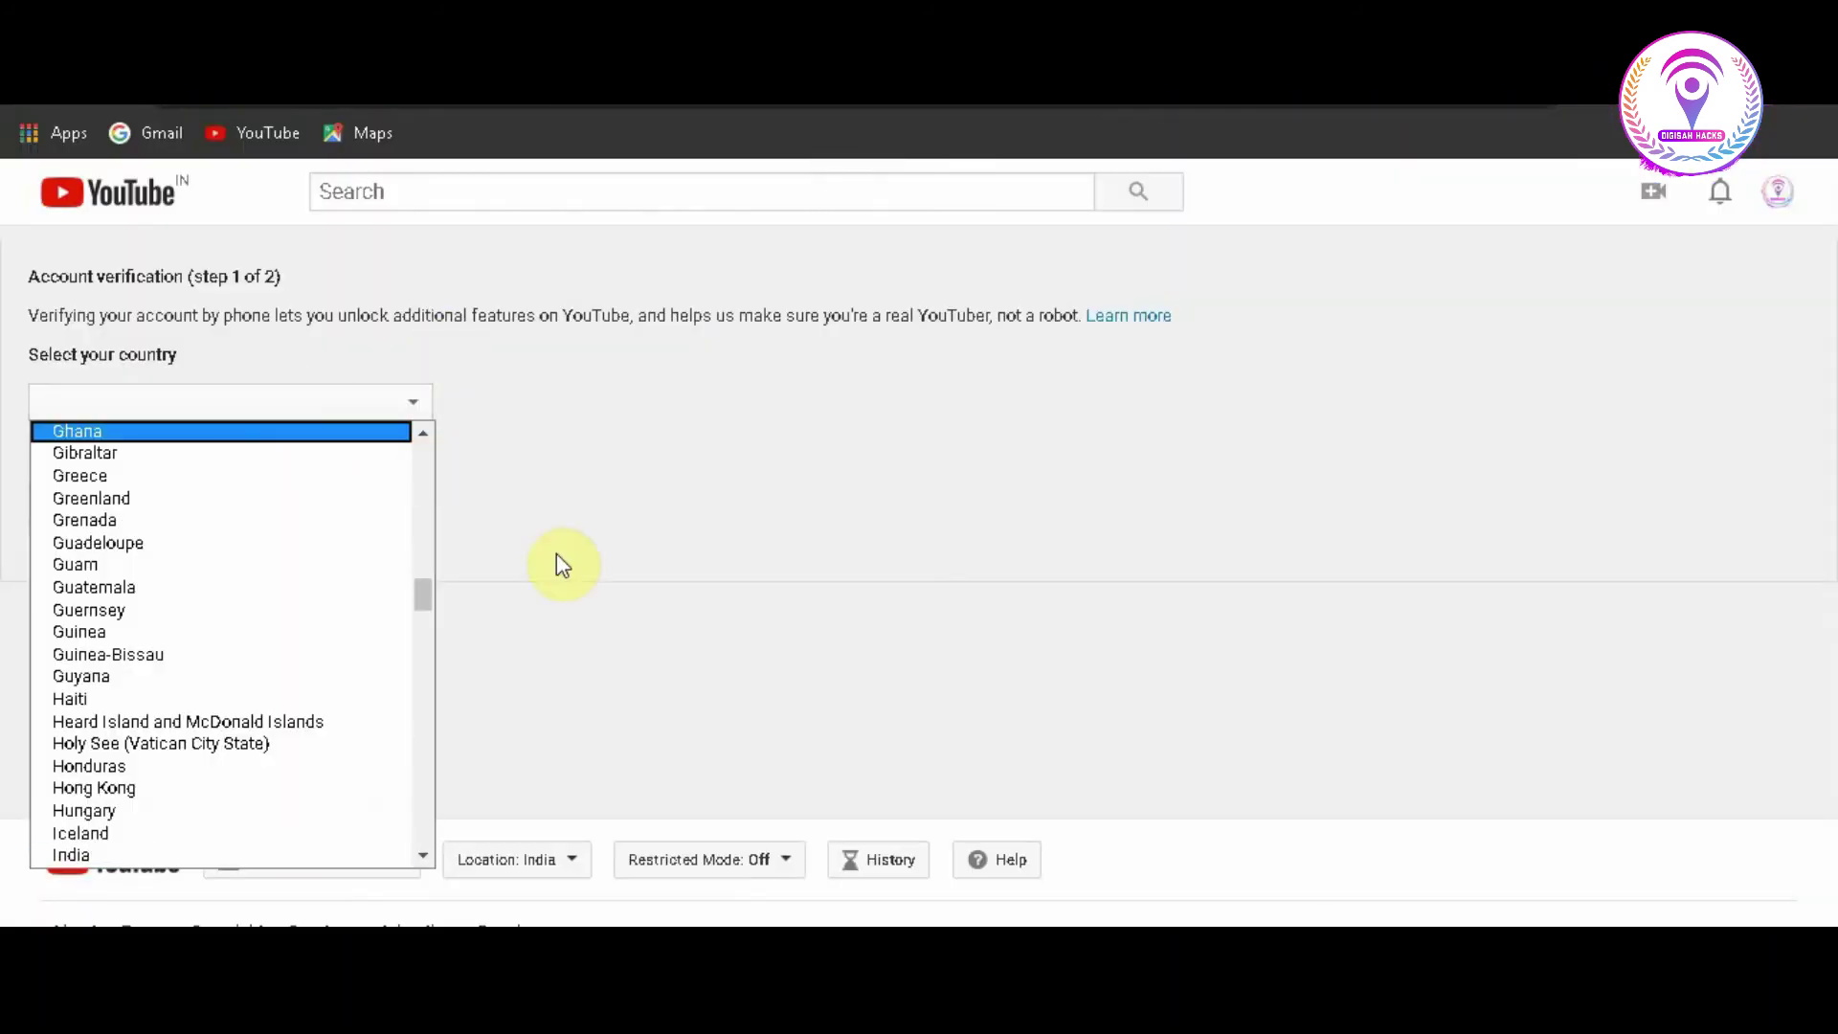
left_click(232, 402)
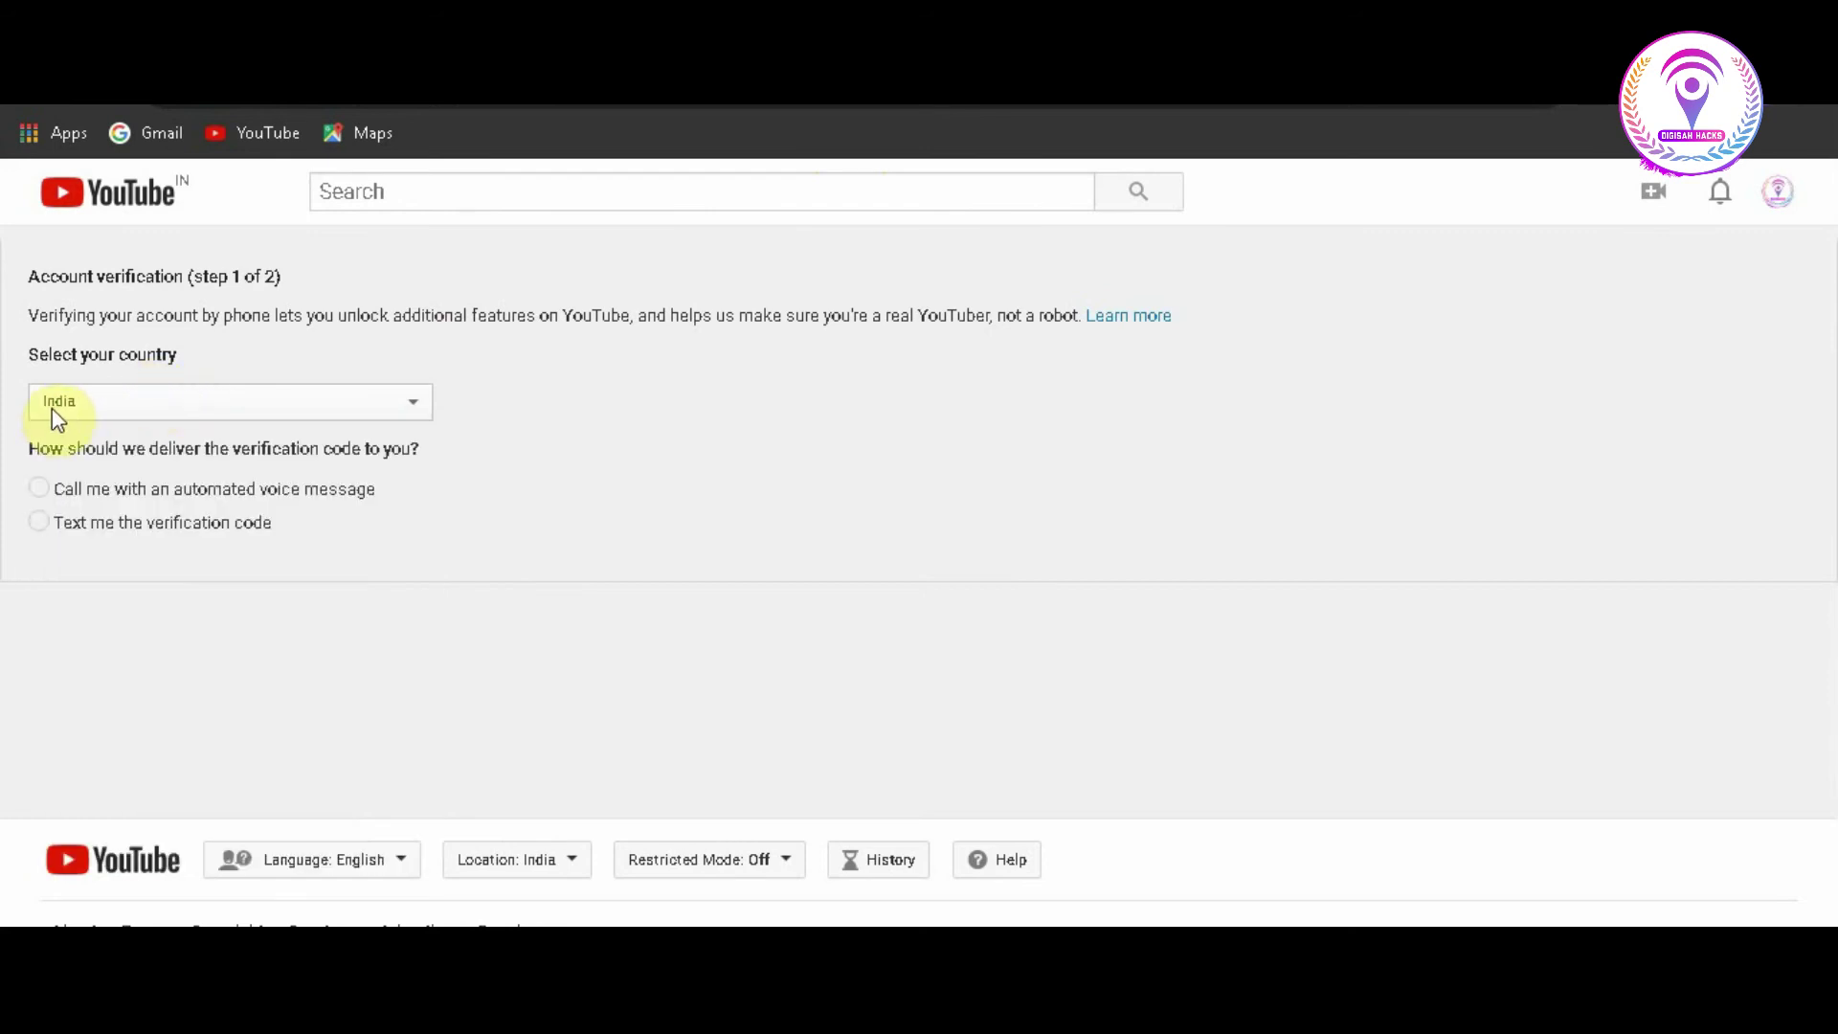
left_click(41, 523)
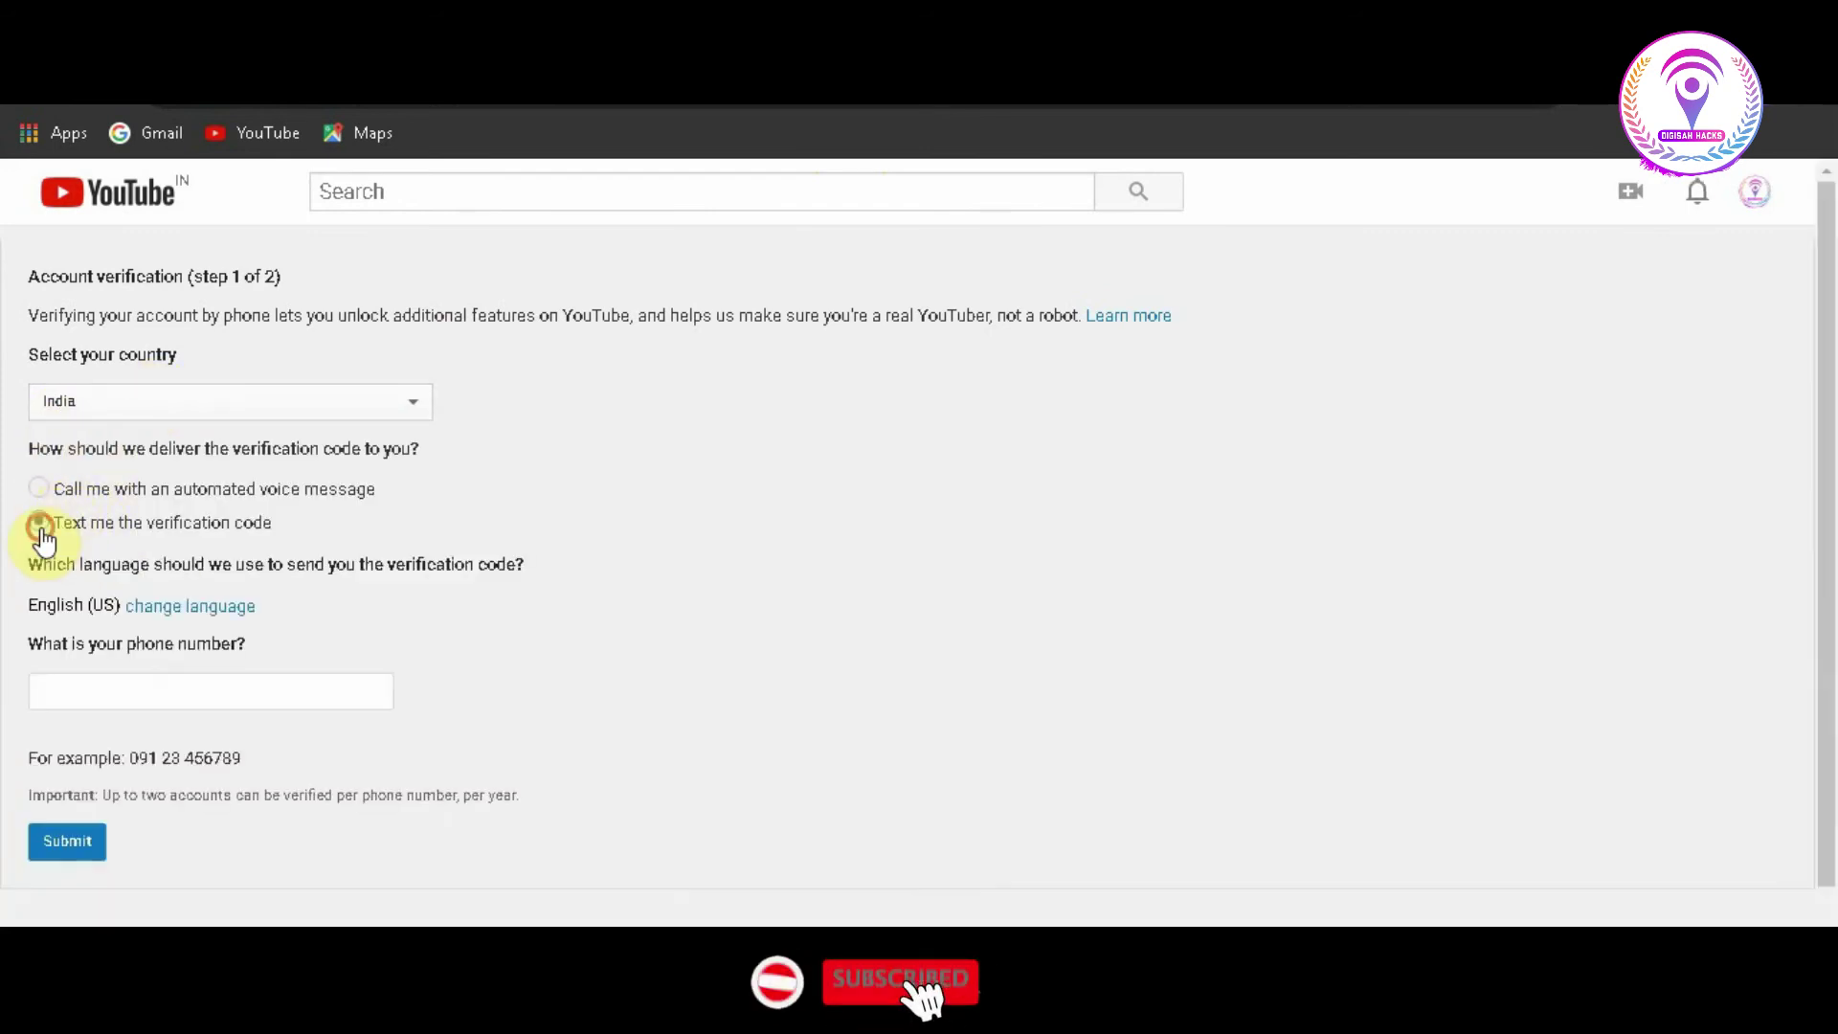
left_click(132, 691)
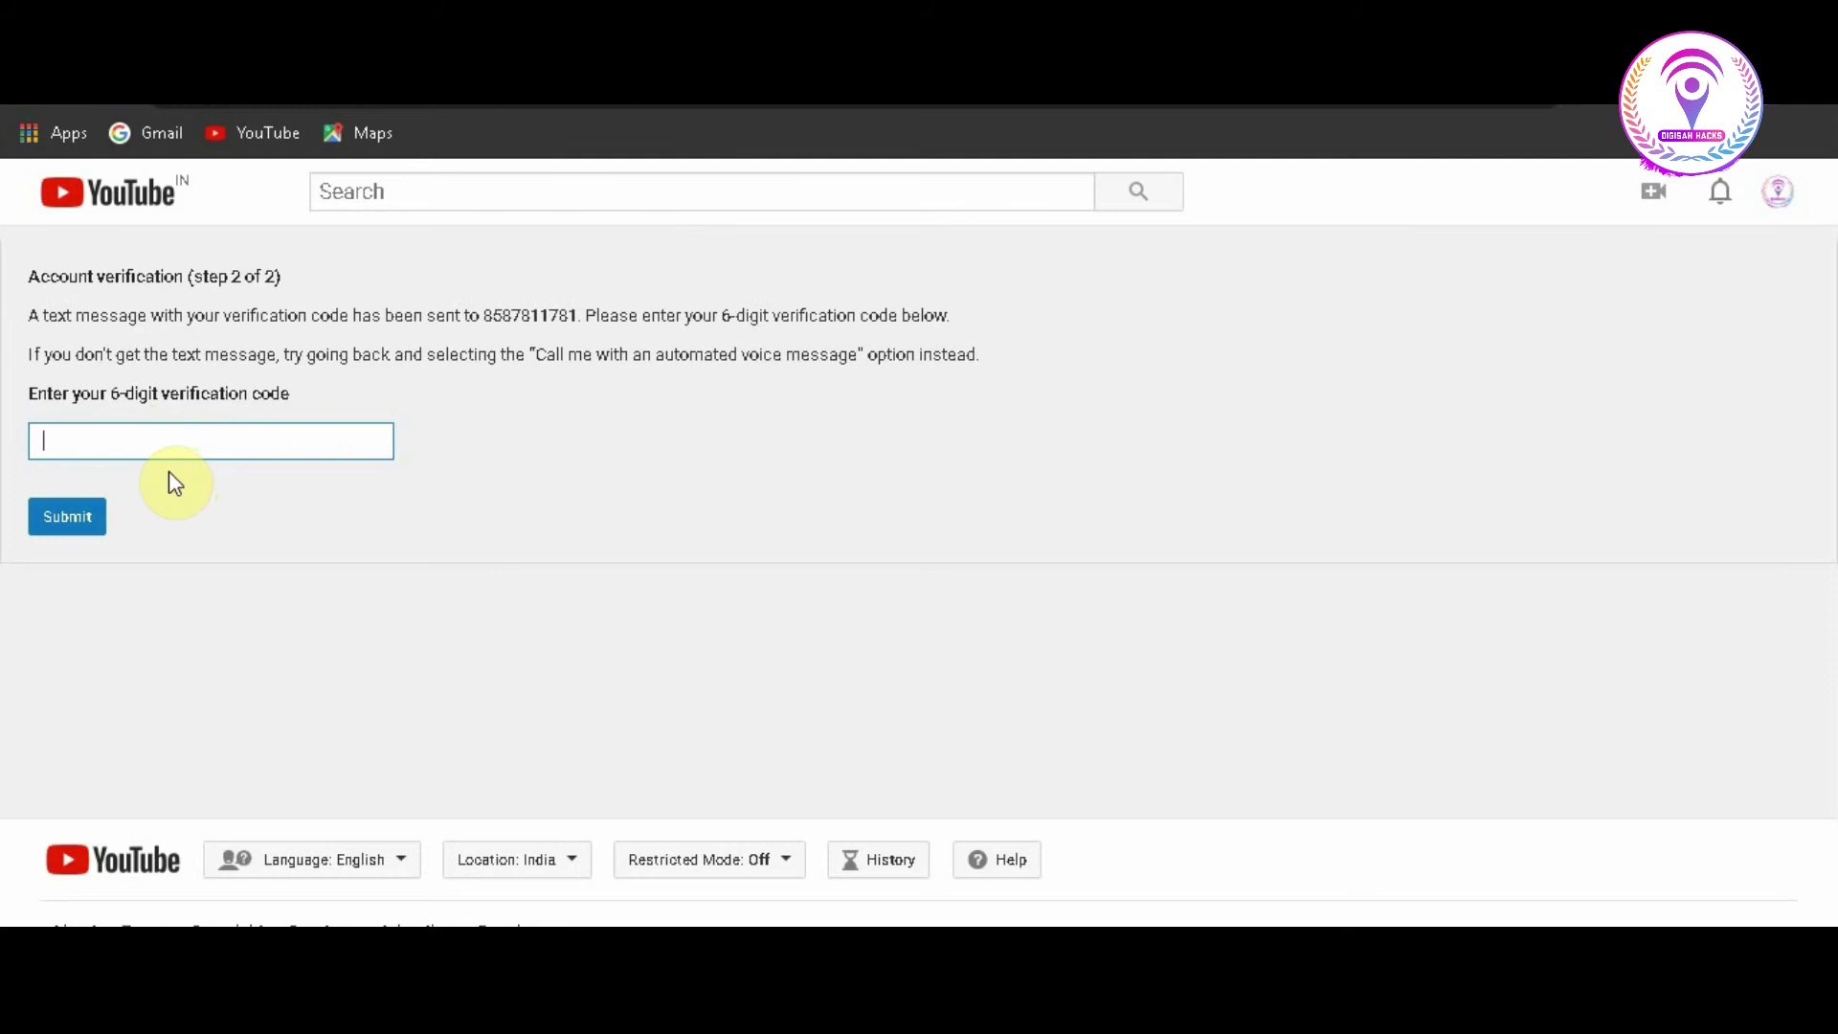
left_click(99, 524)
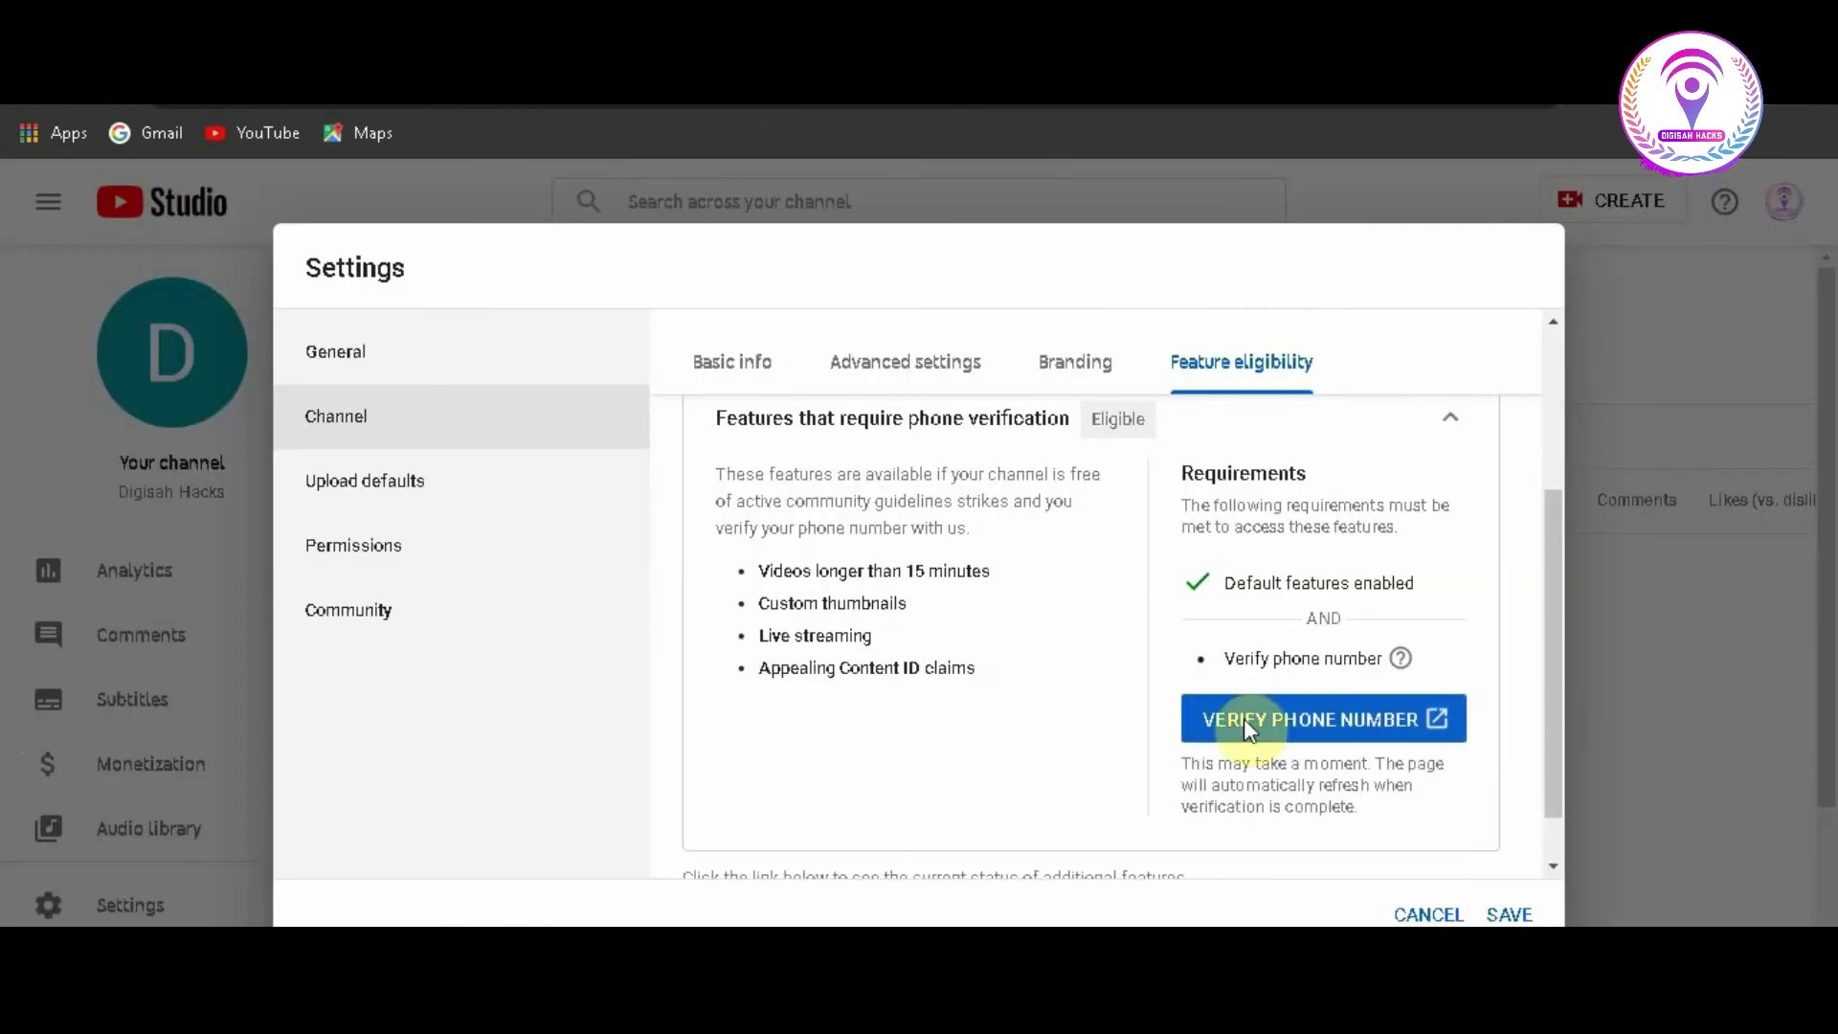
Save the channel settings and reopen Settings to reach Upload defaults
scroll(1456, 847, "down", 1)
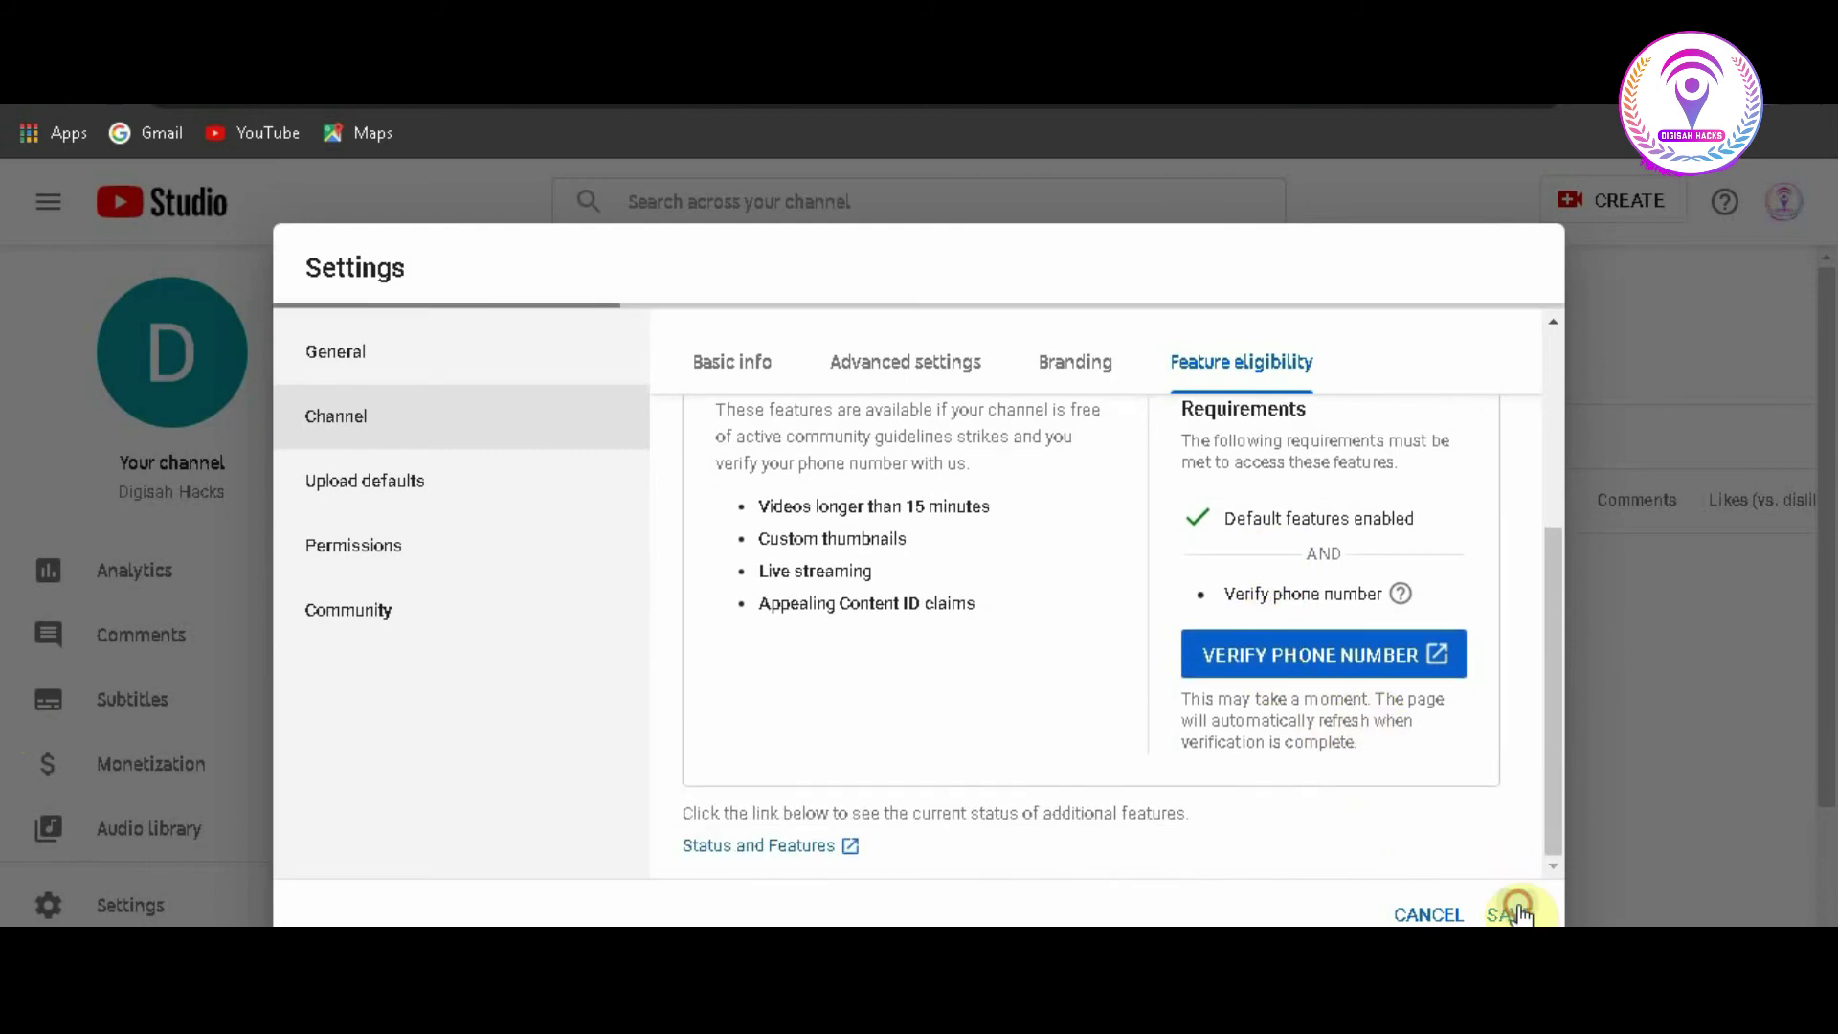
left_click(1518, 911)
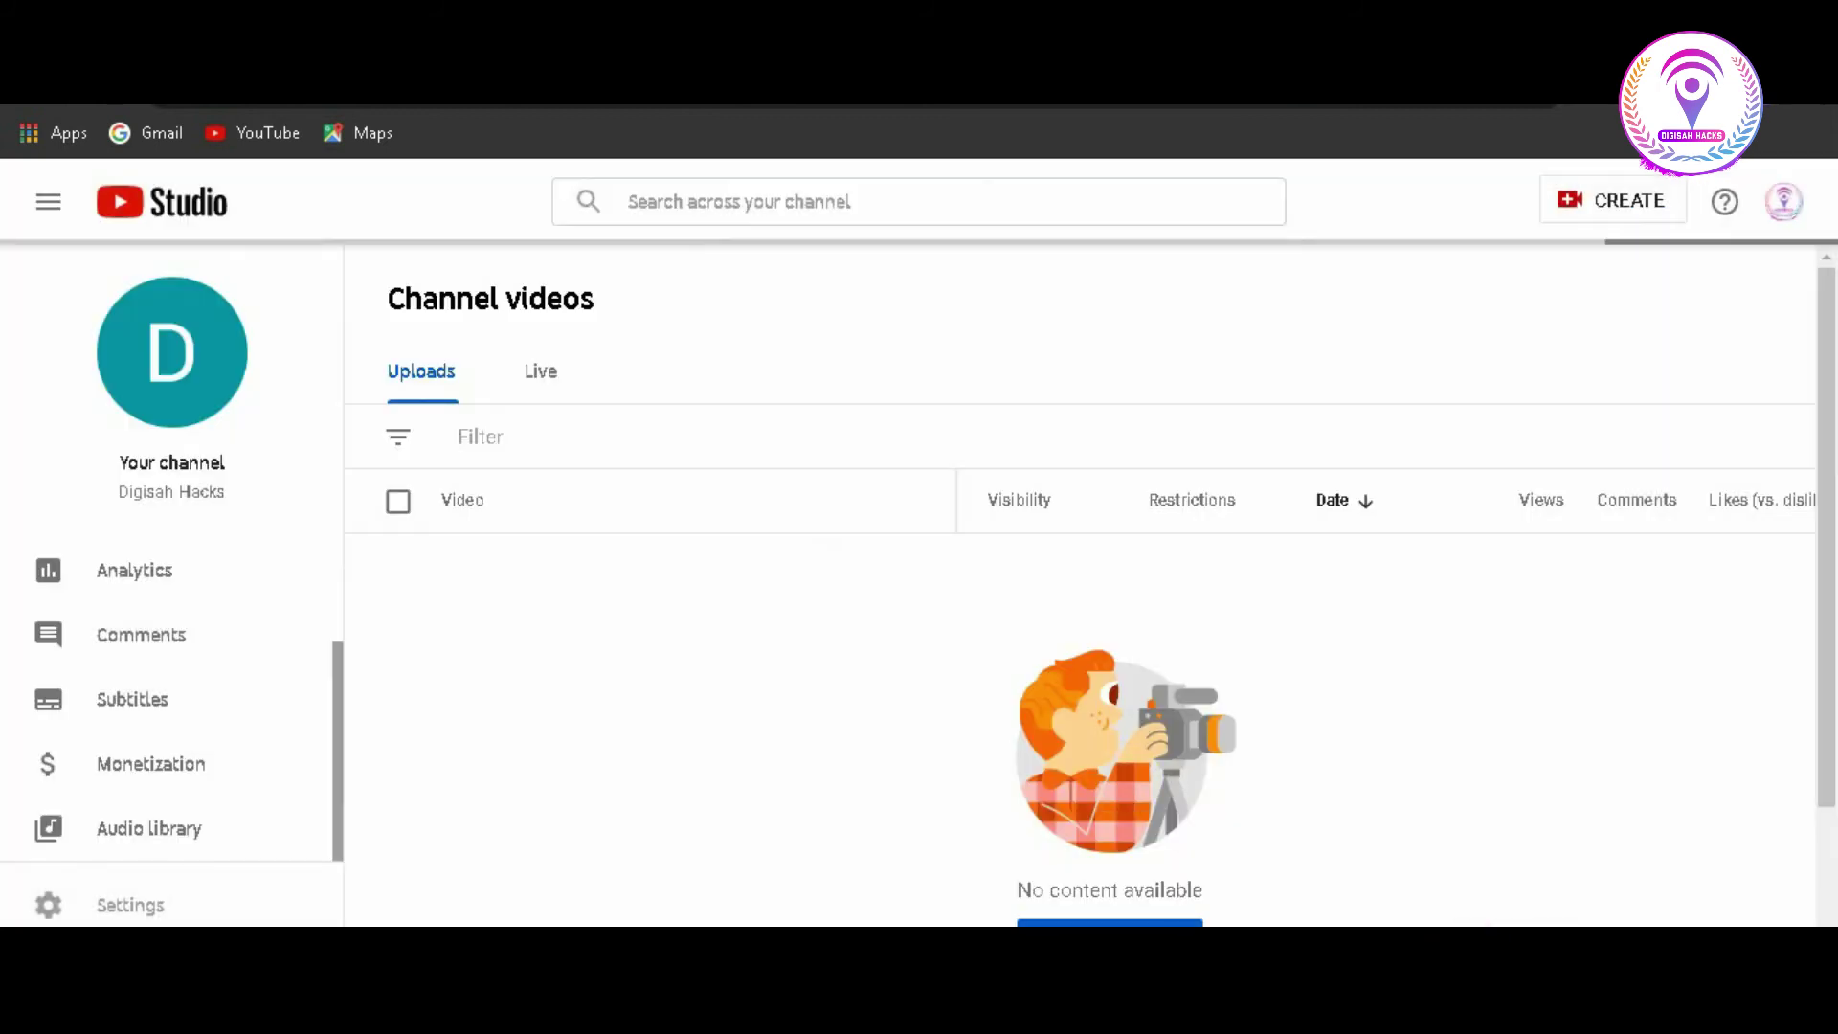
left_click(168, 909)
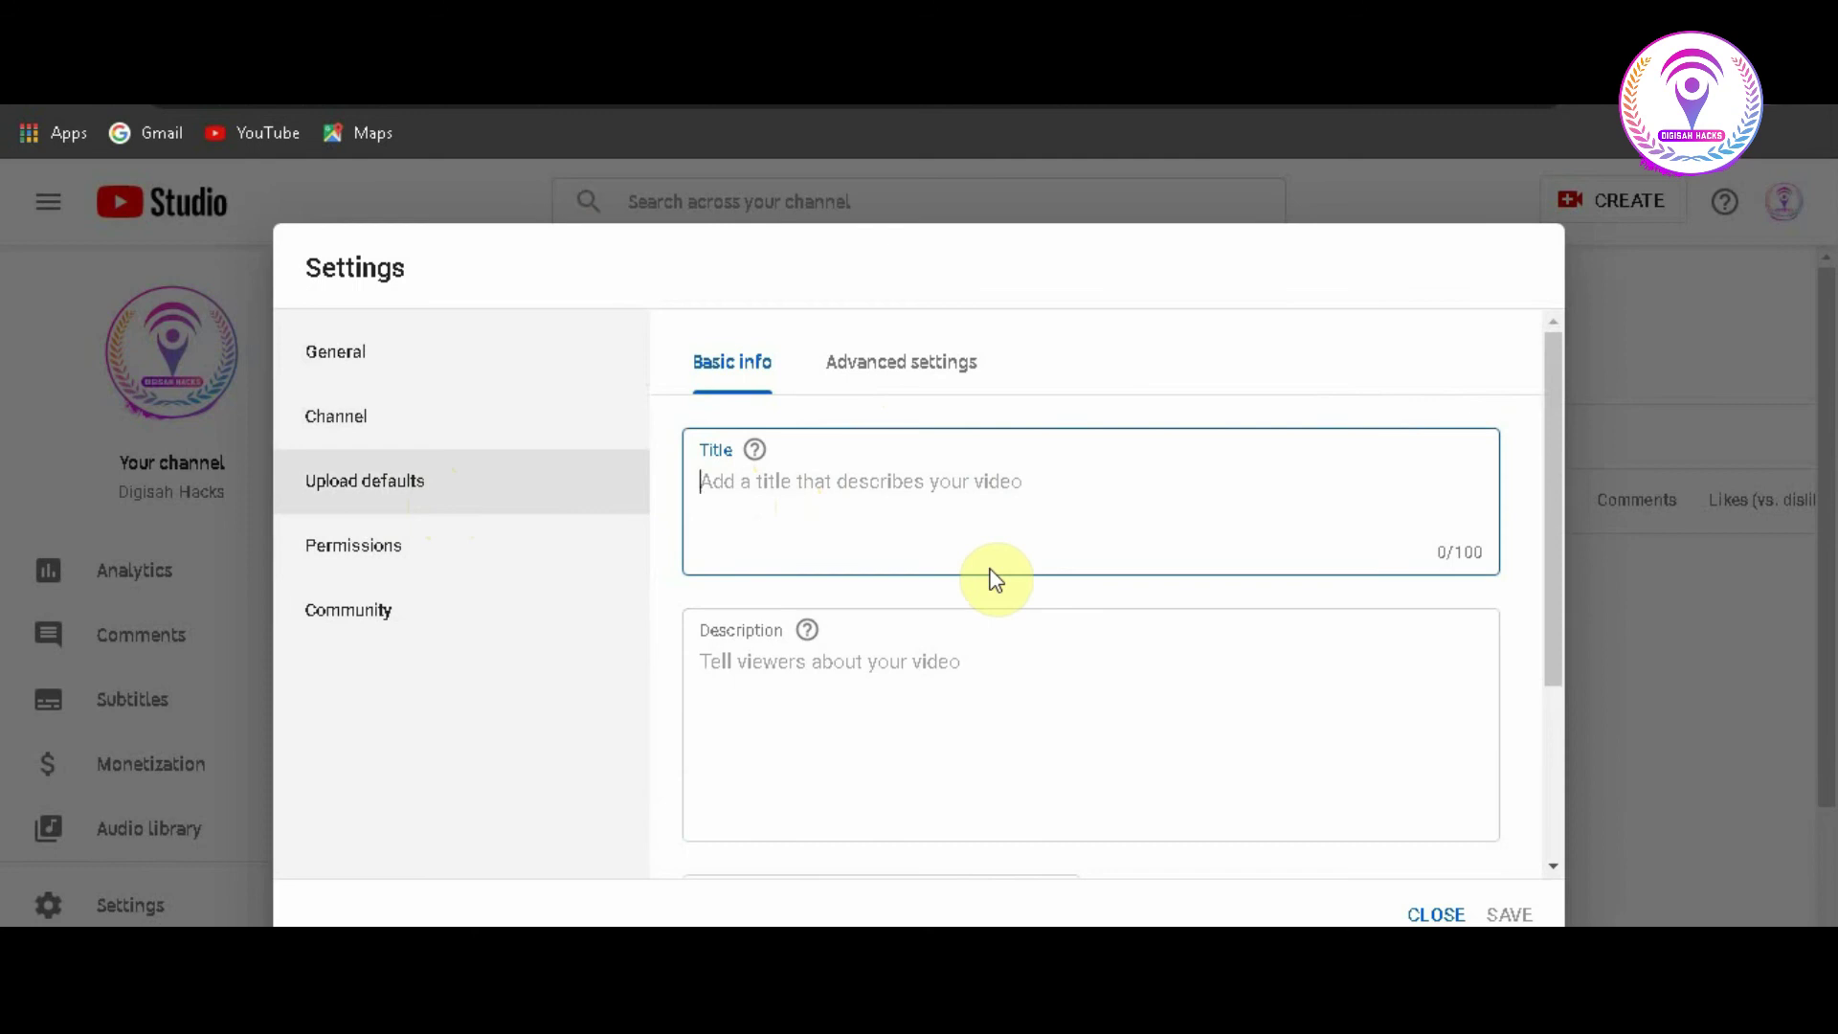
Enter '| Digisah Hacks' as the default title for new uploads
type("I")
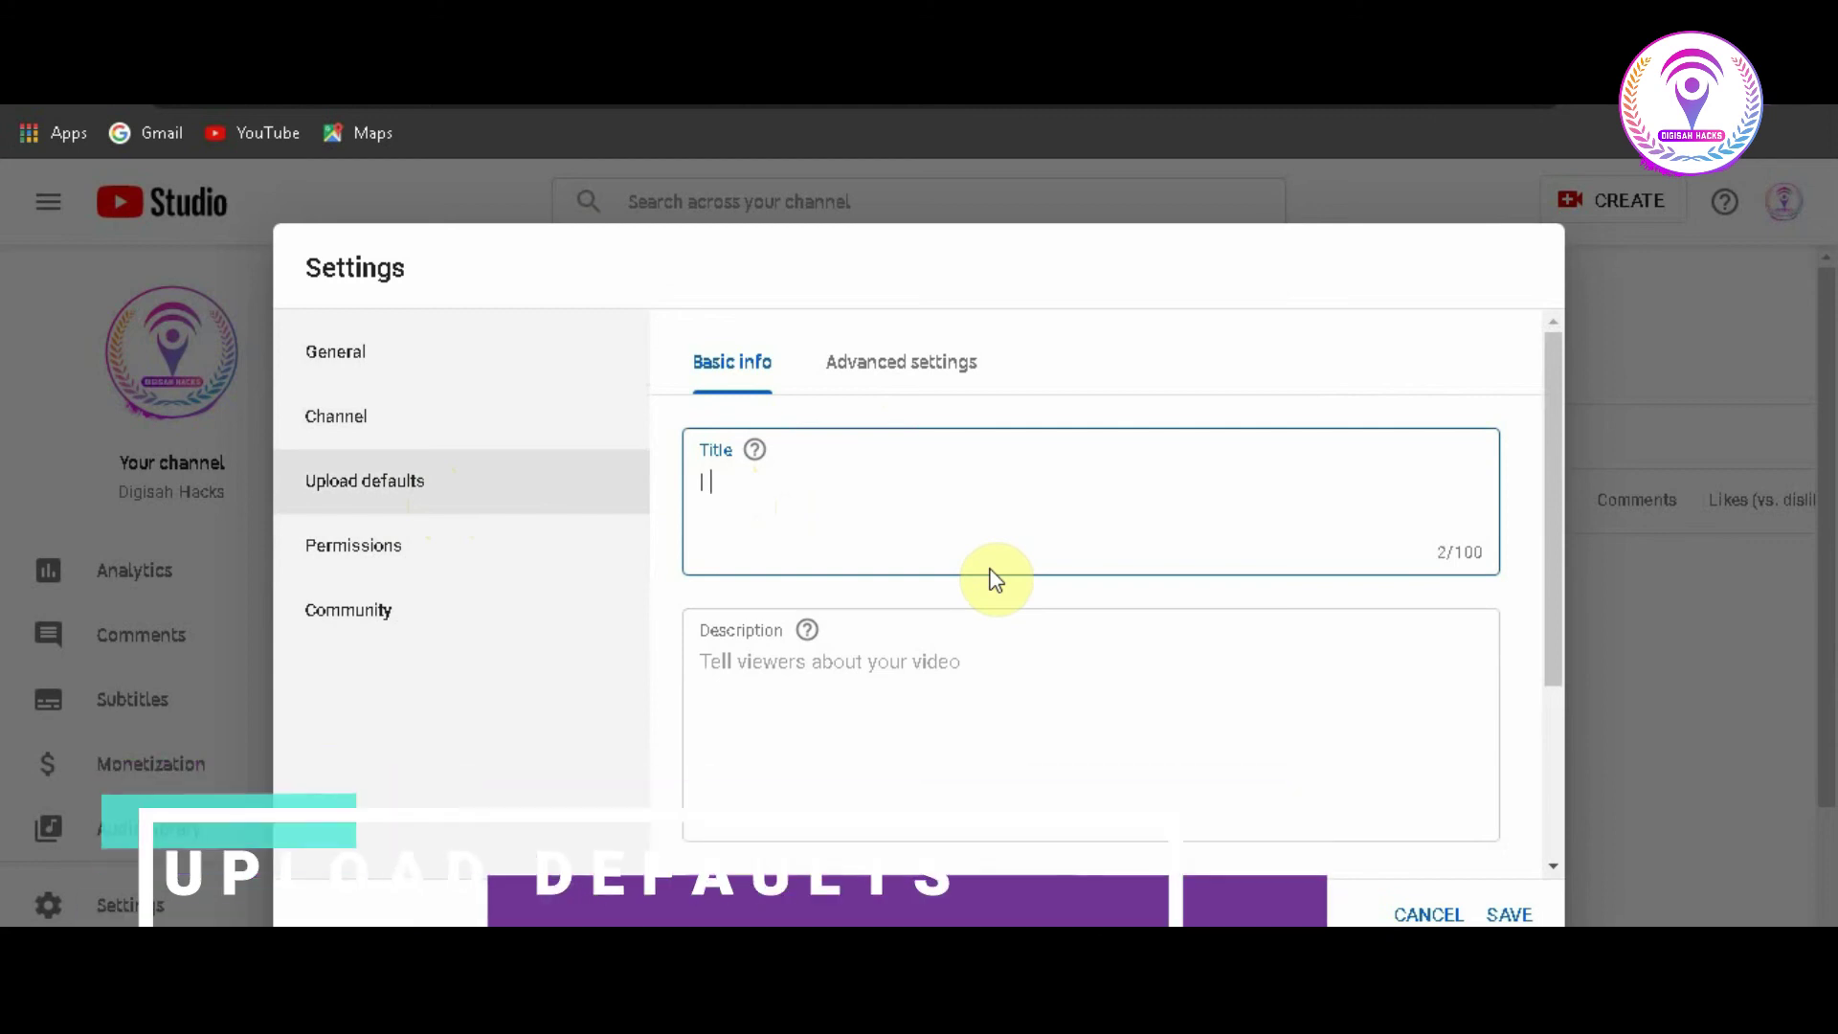
type(" Digisah Hacks")
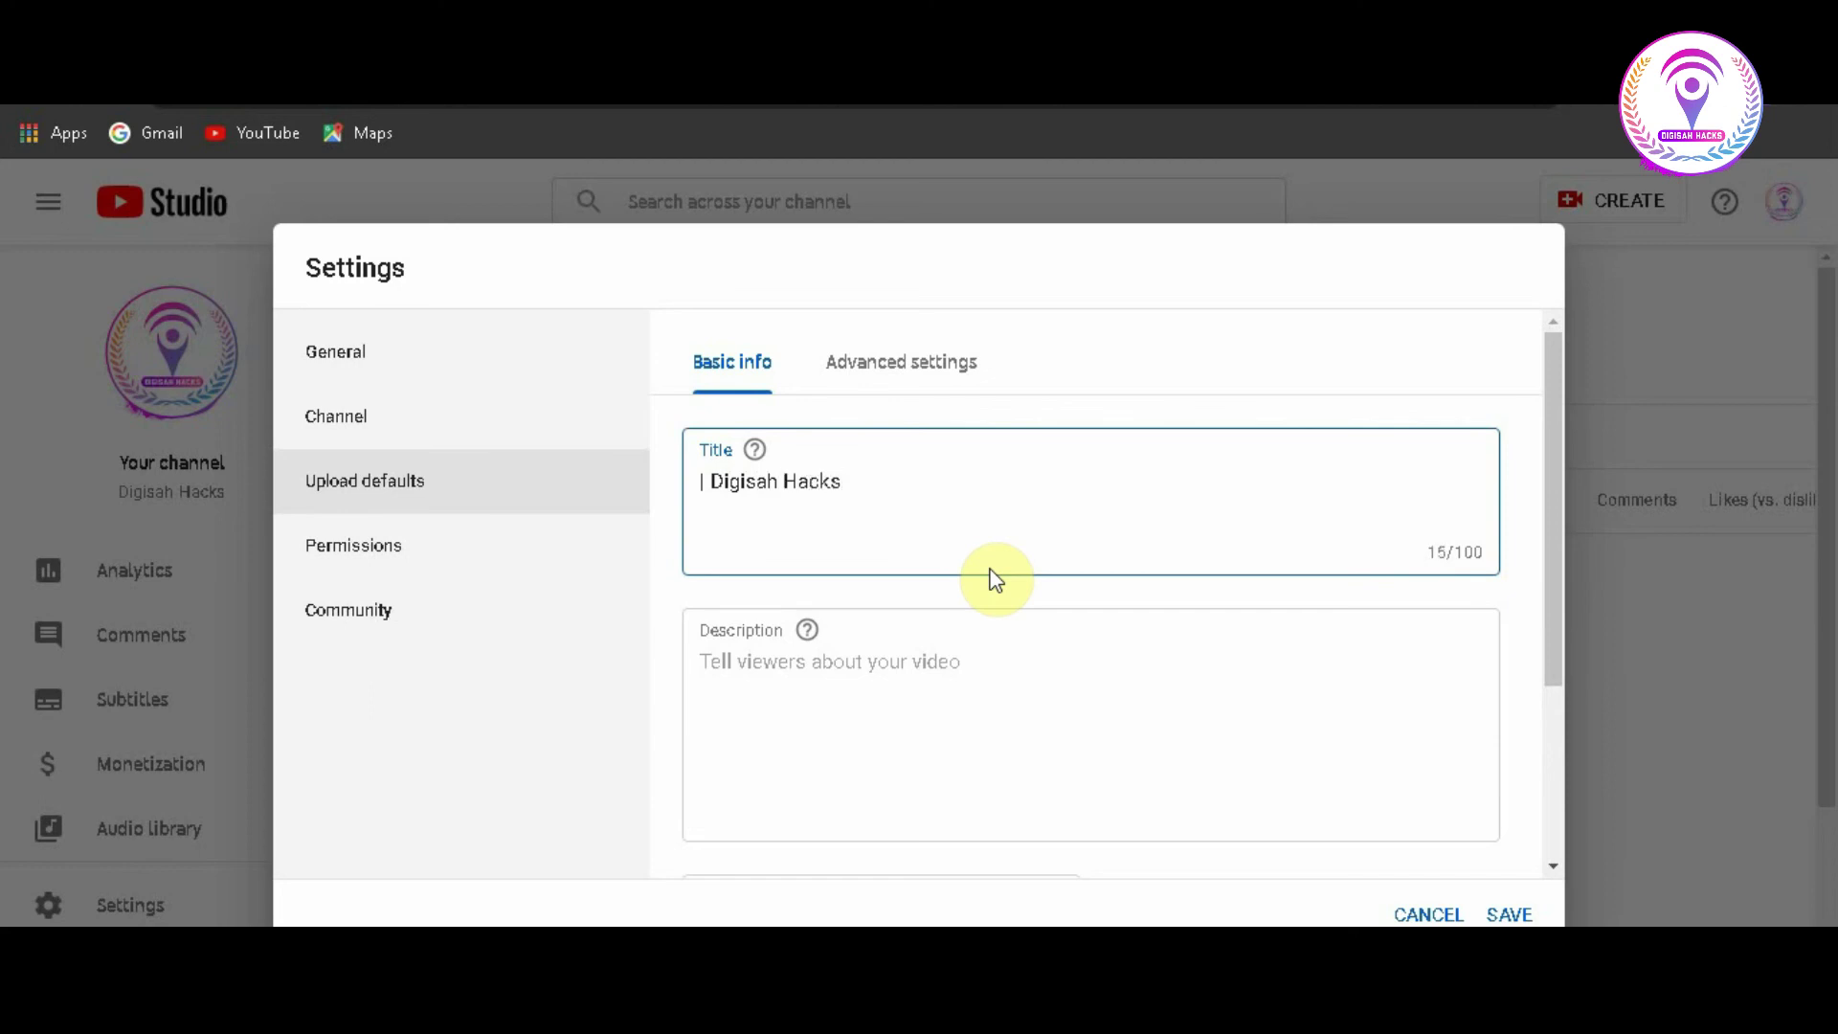
left_click(755, 479)
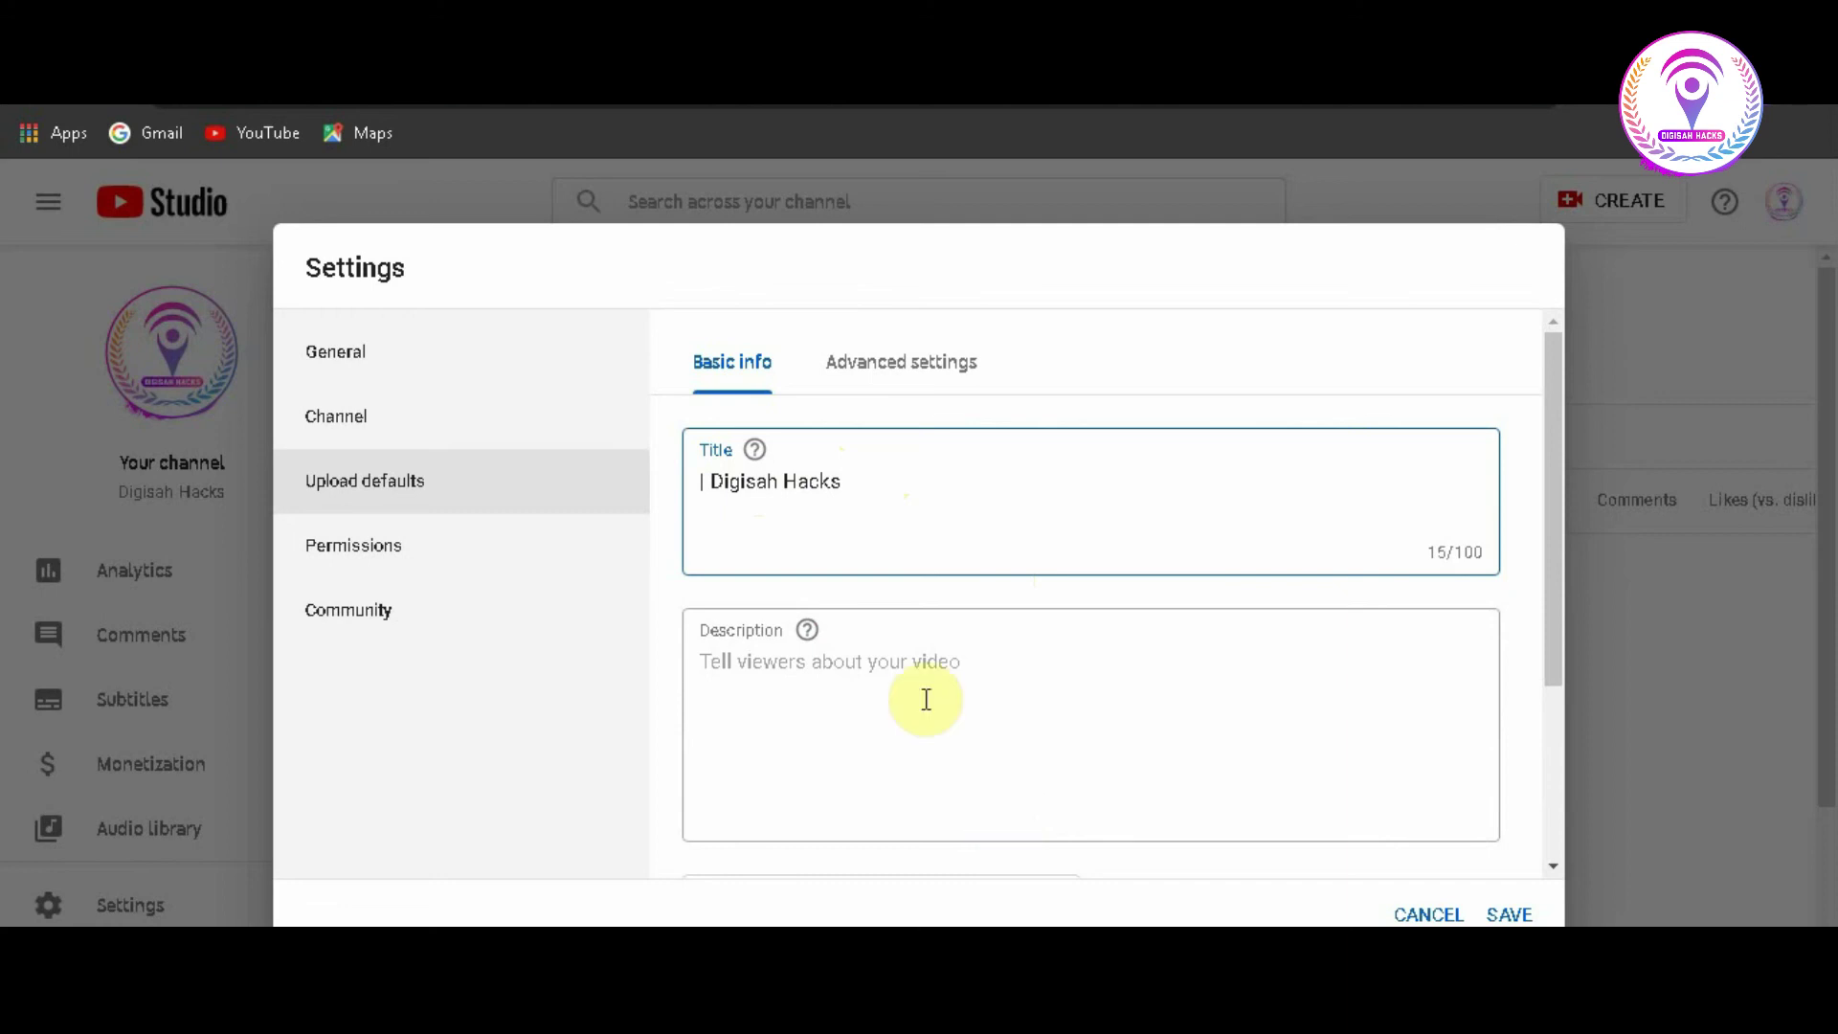
left_click(823, 691)
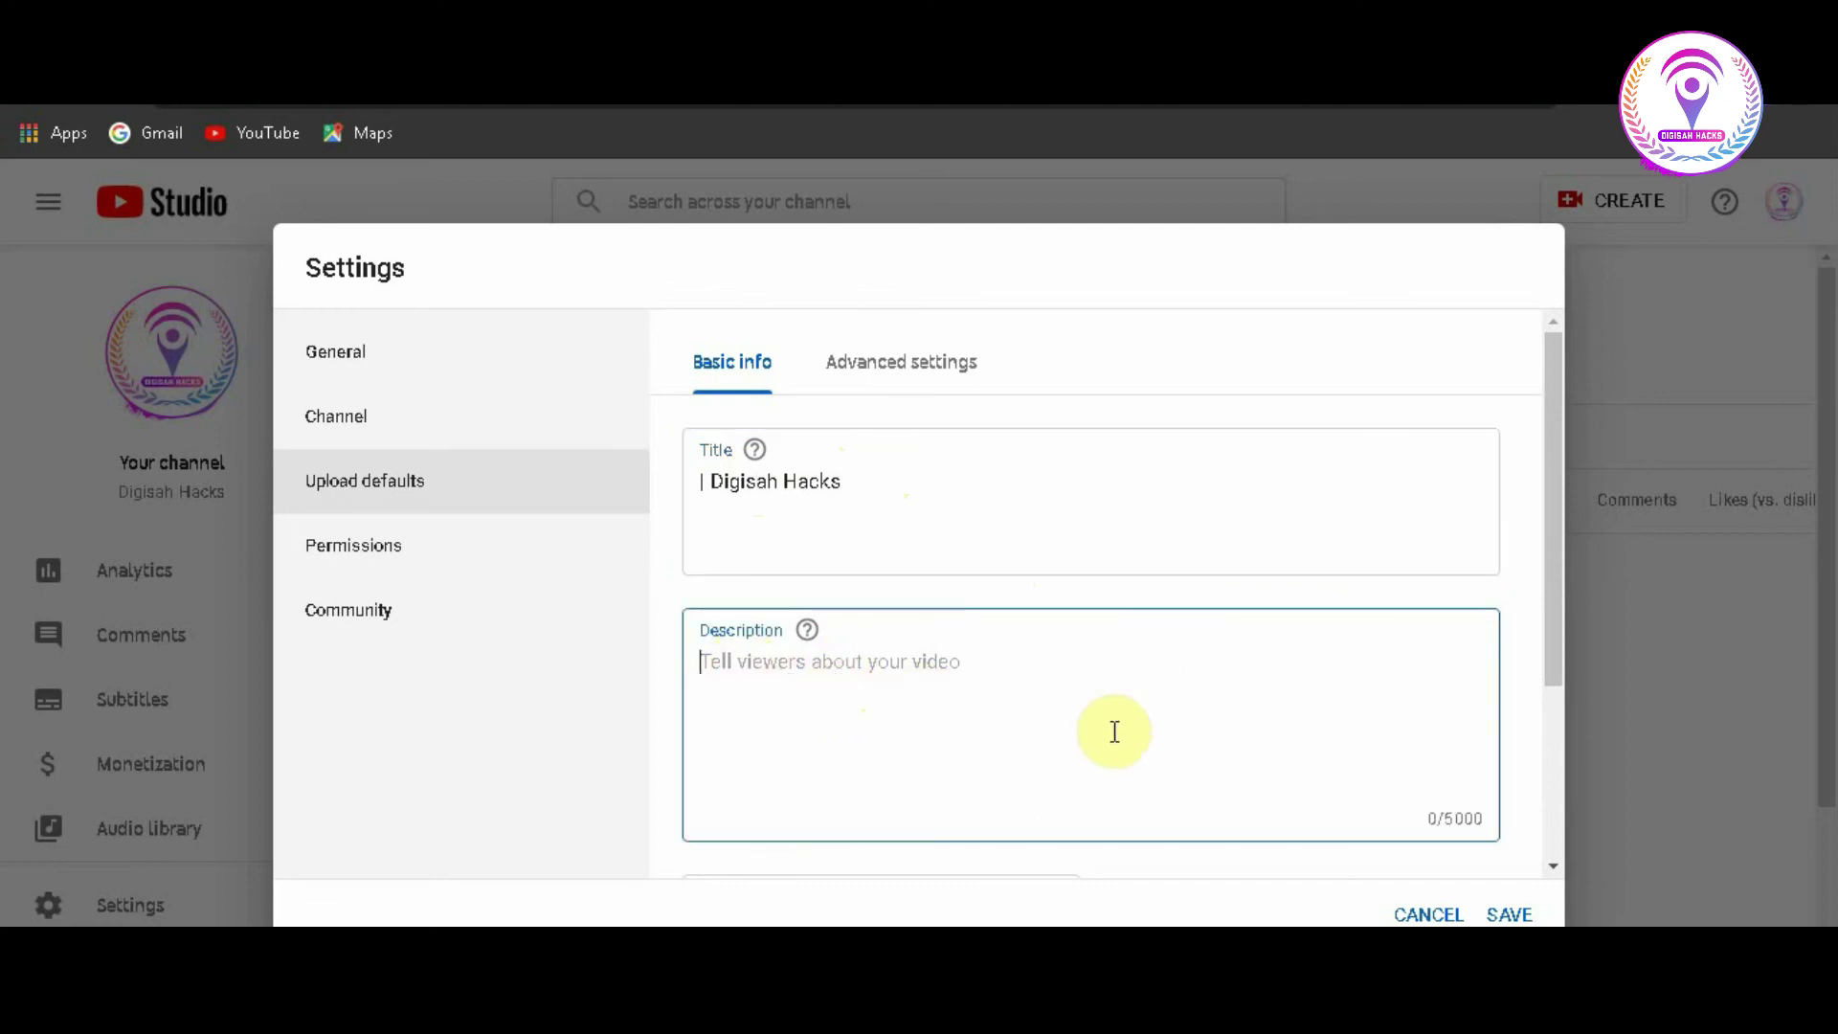
left_click(944, 374)
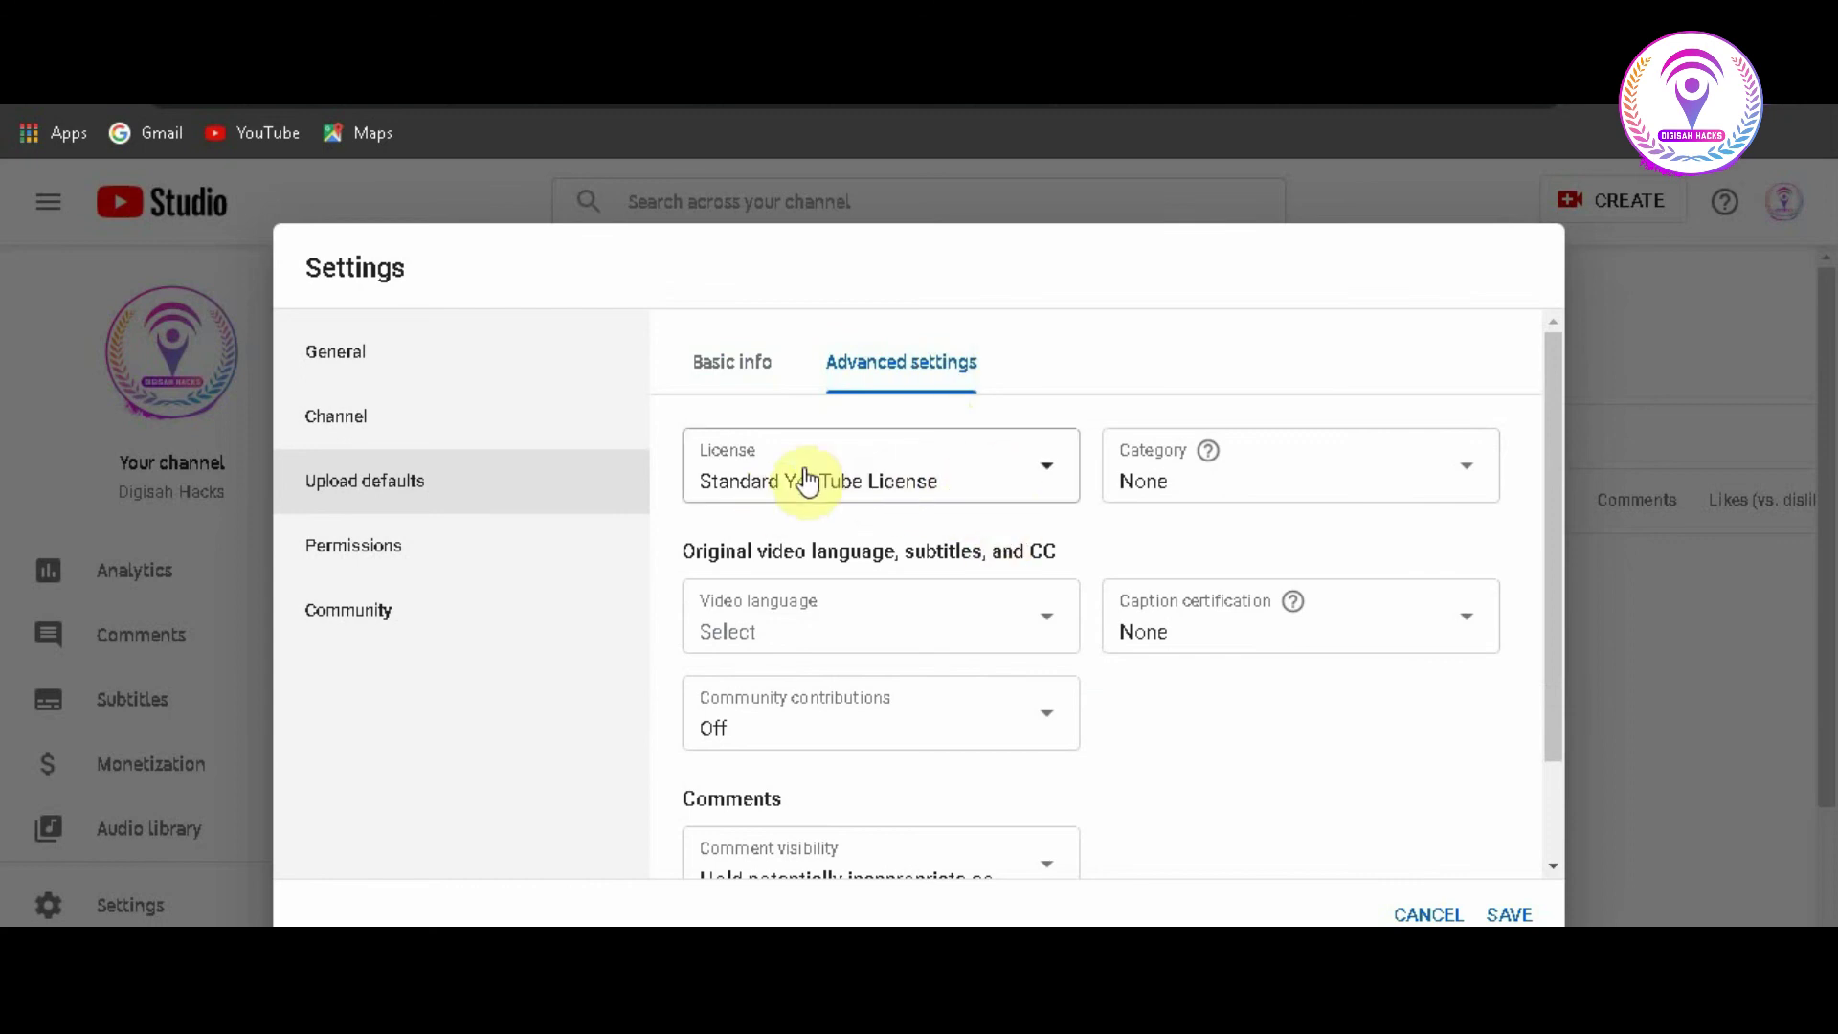
Keep the Standard YouTube License and set the default category to Howto & Style
left_click(985, 465)
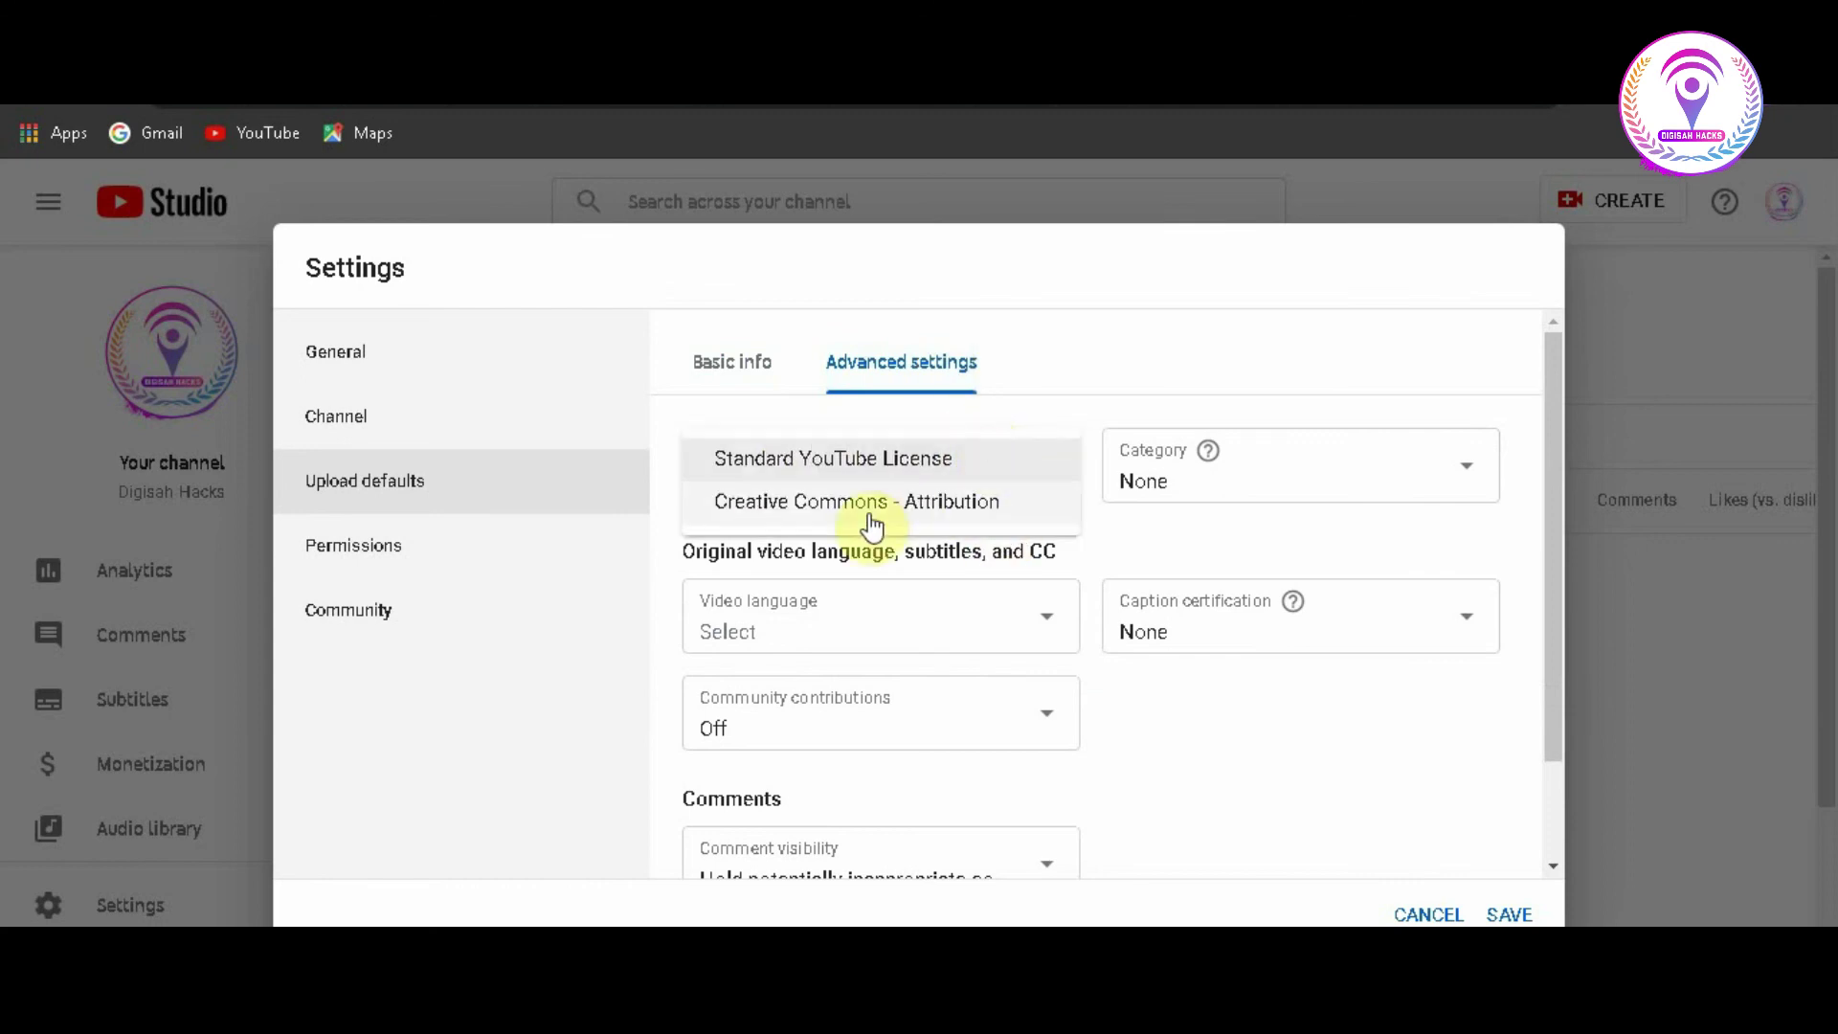
left_click(809, 465)
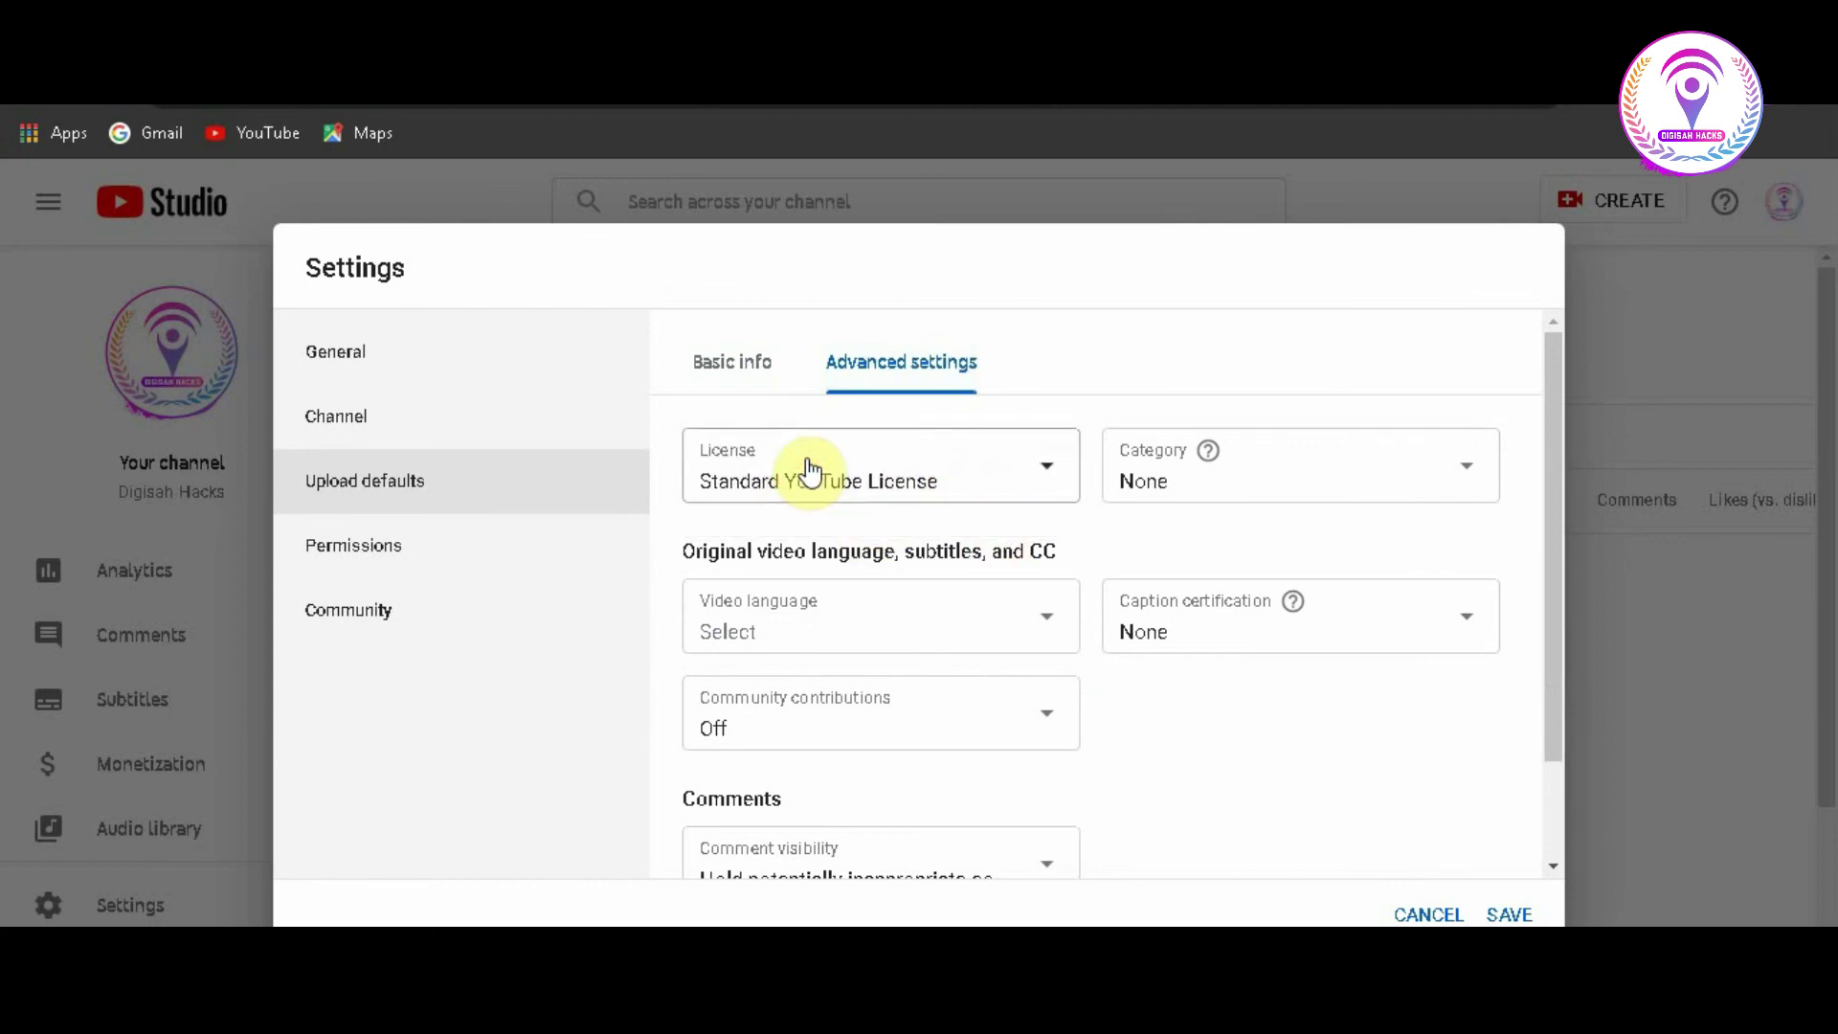
left_click(1426, 485)
scroll(1494, 534, "down", 1)
left_click_drag(1499, 542, 1472, 759)
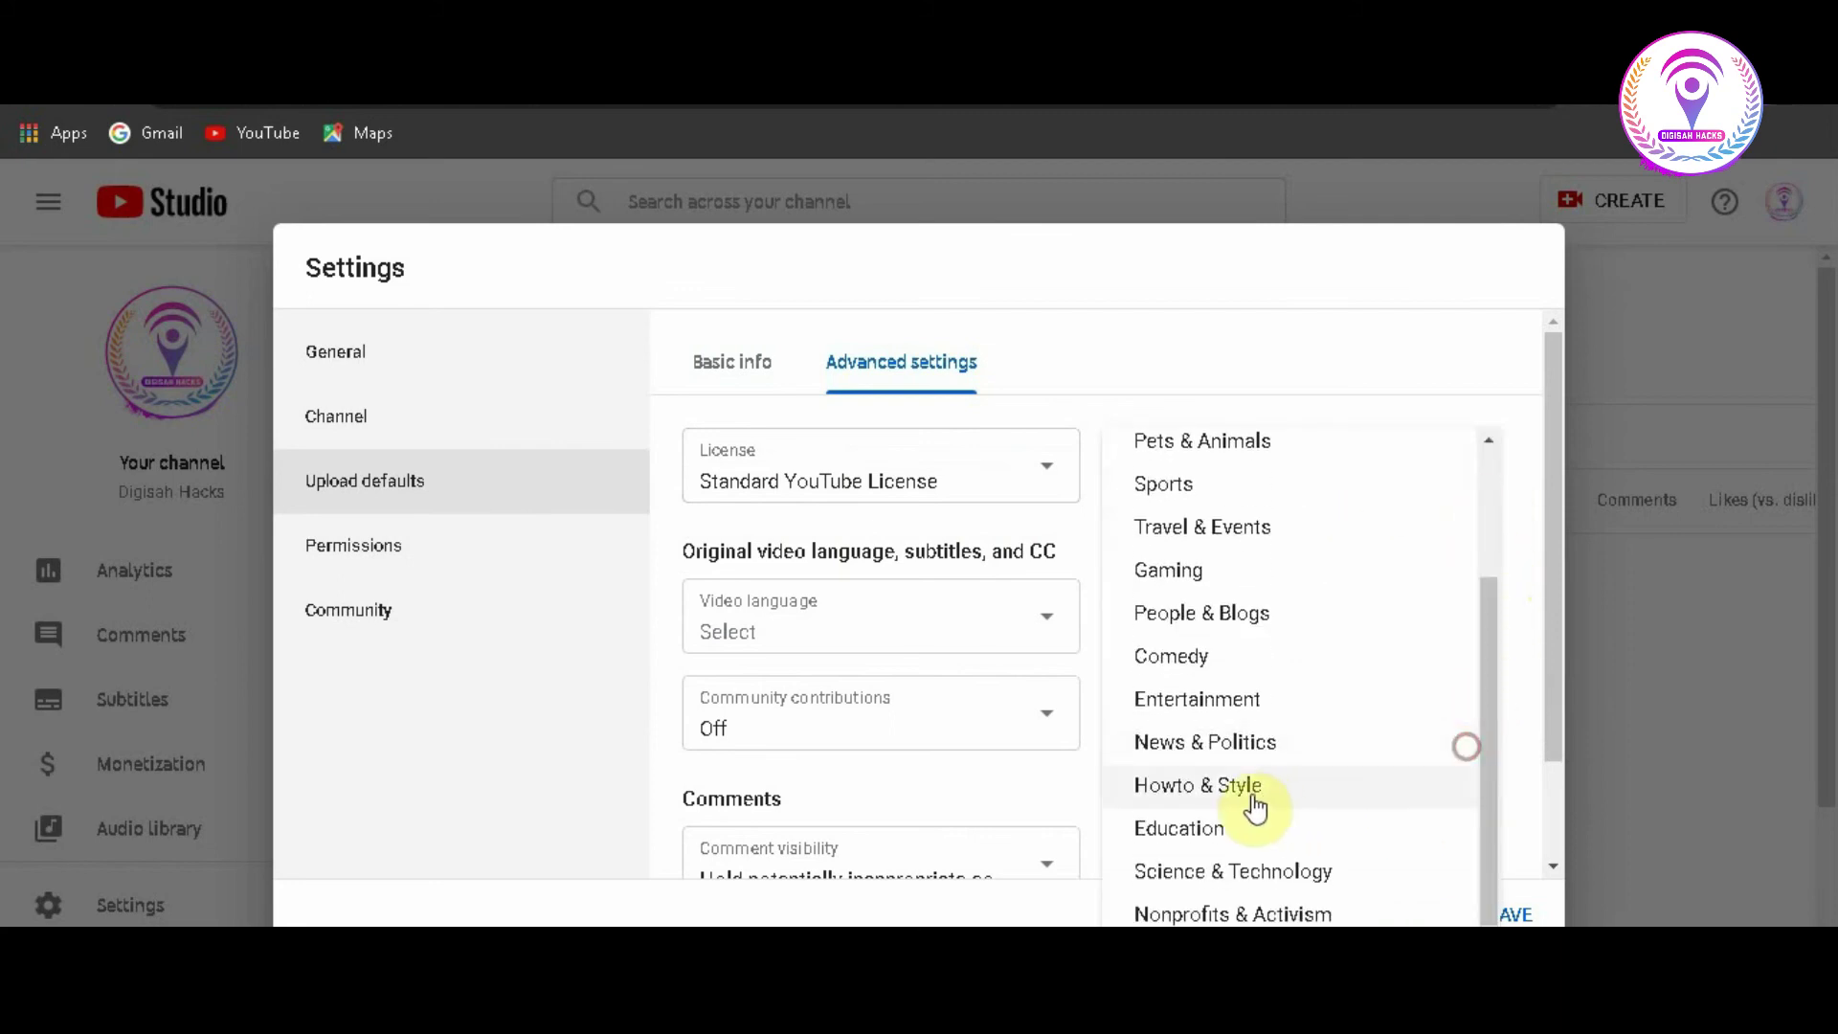
left_click(1218, 793)
Set the default video language to Hindi
mouse_move(1191, 484)
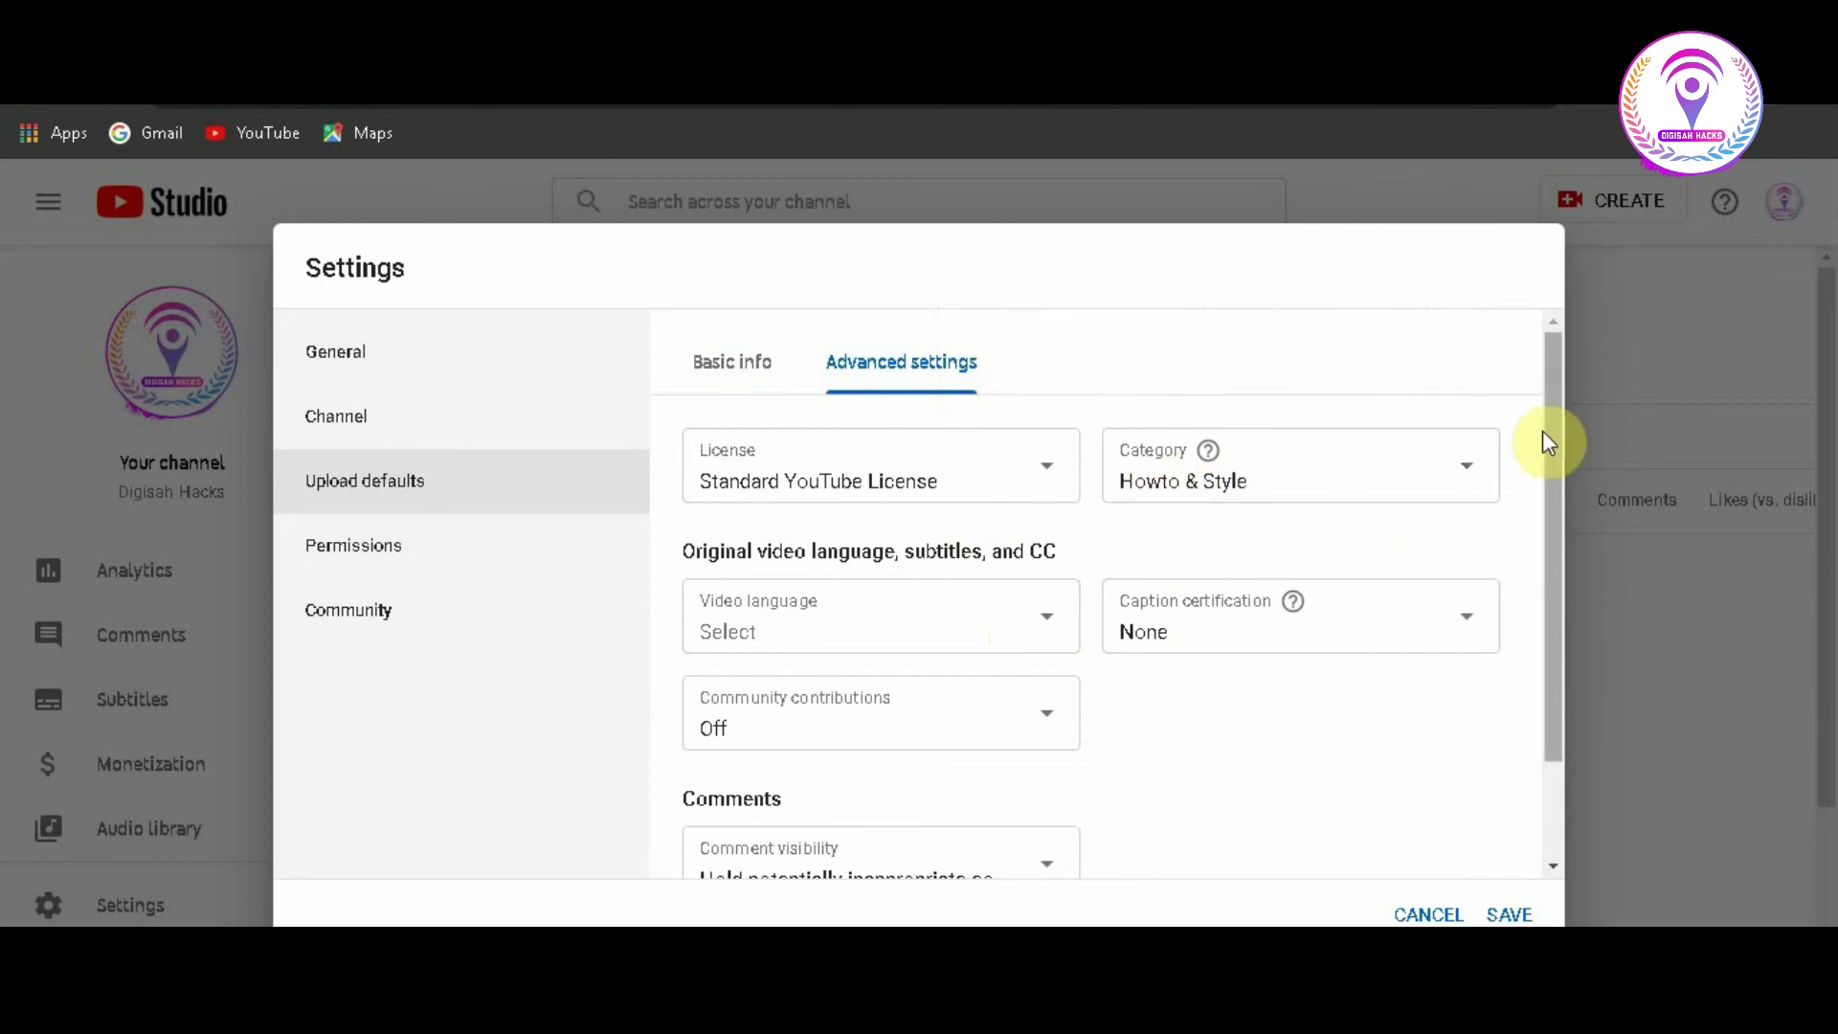
scroll(1557, 450, "down", 1)
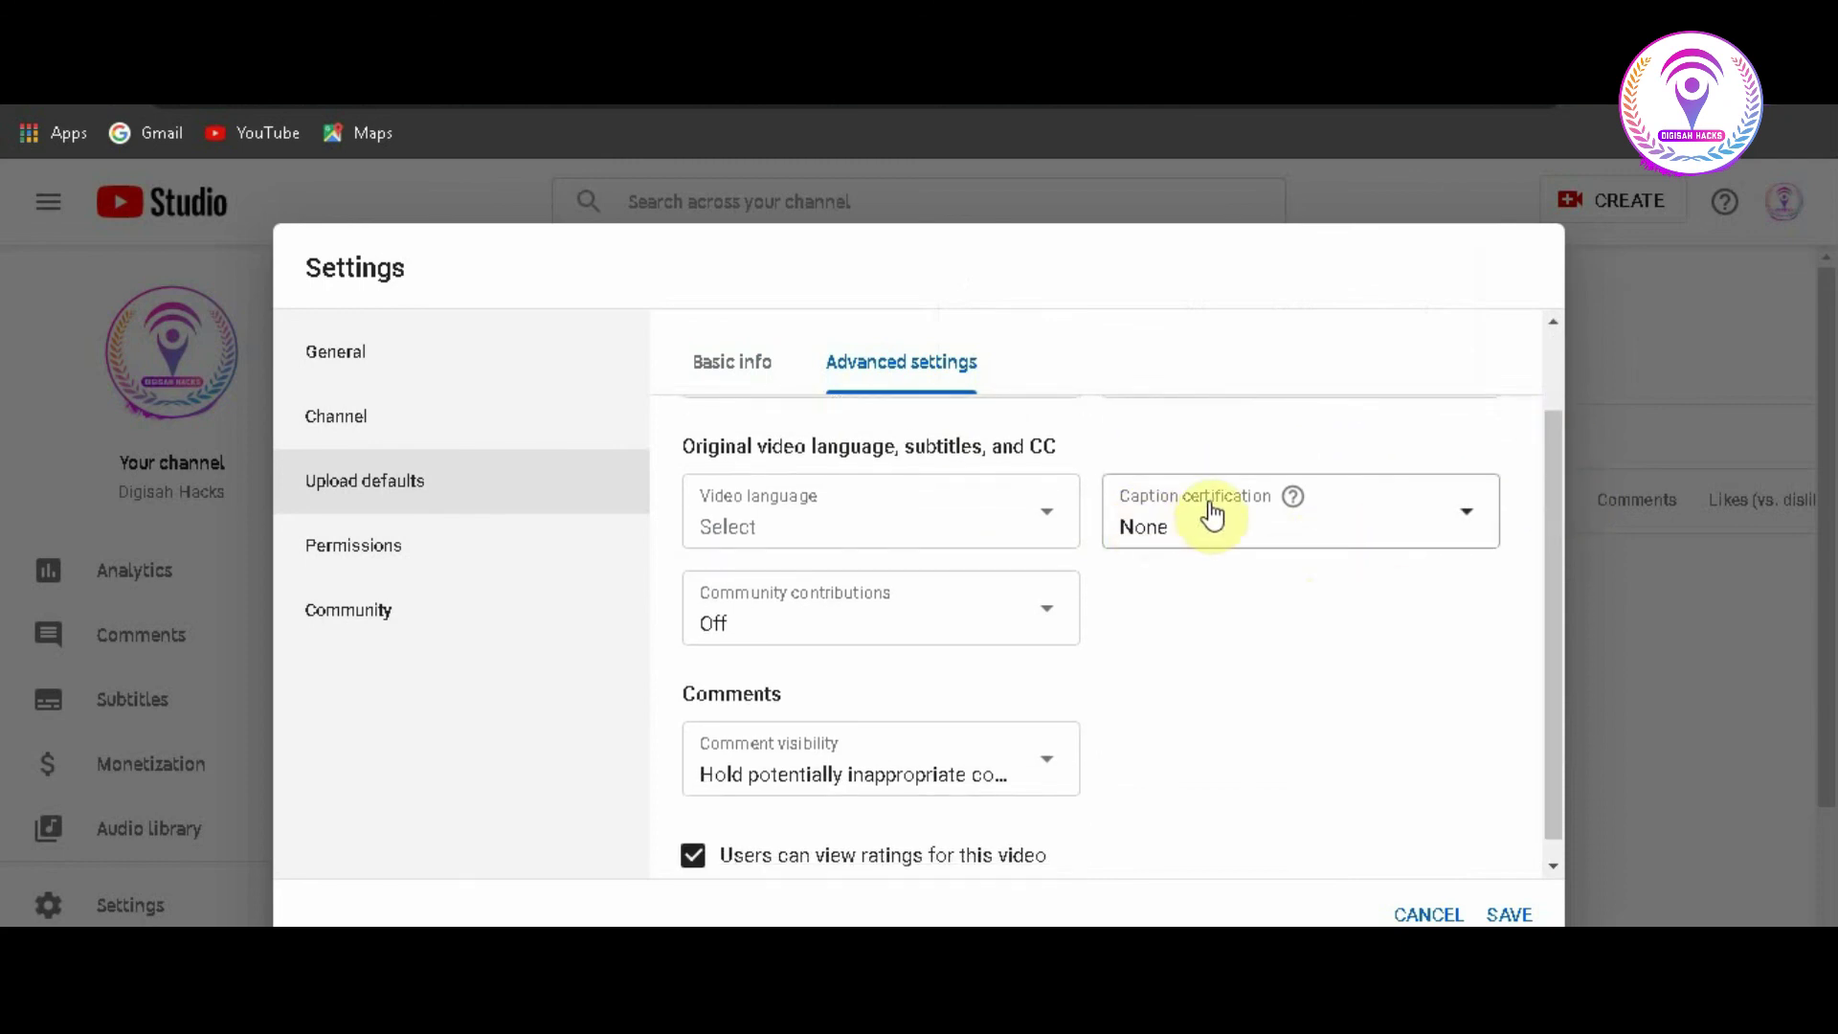
left_click(948, 517)
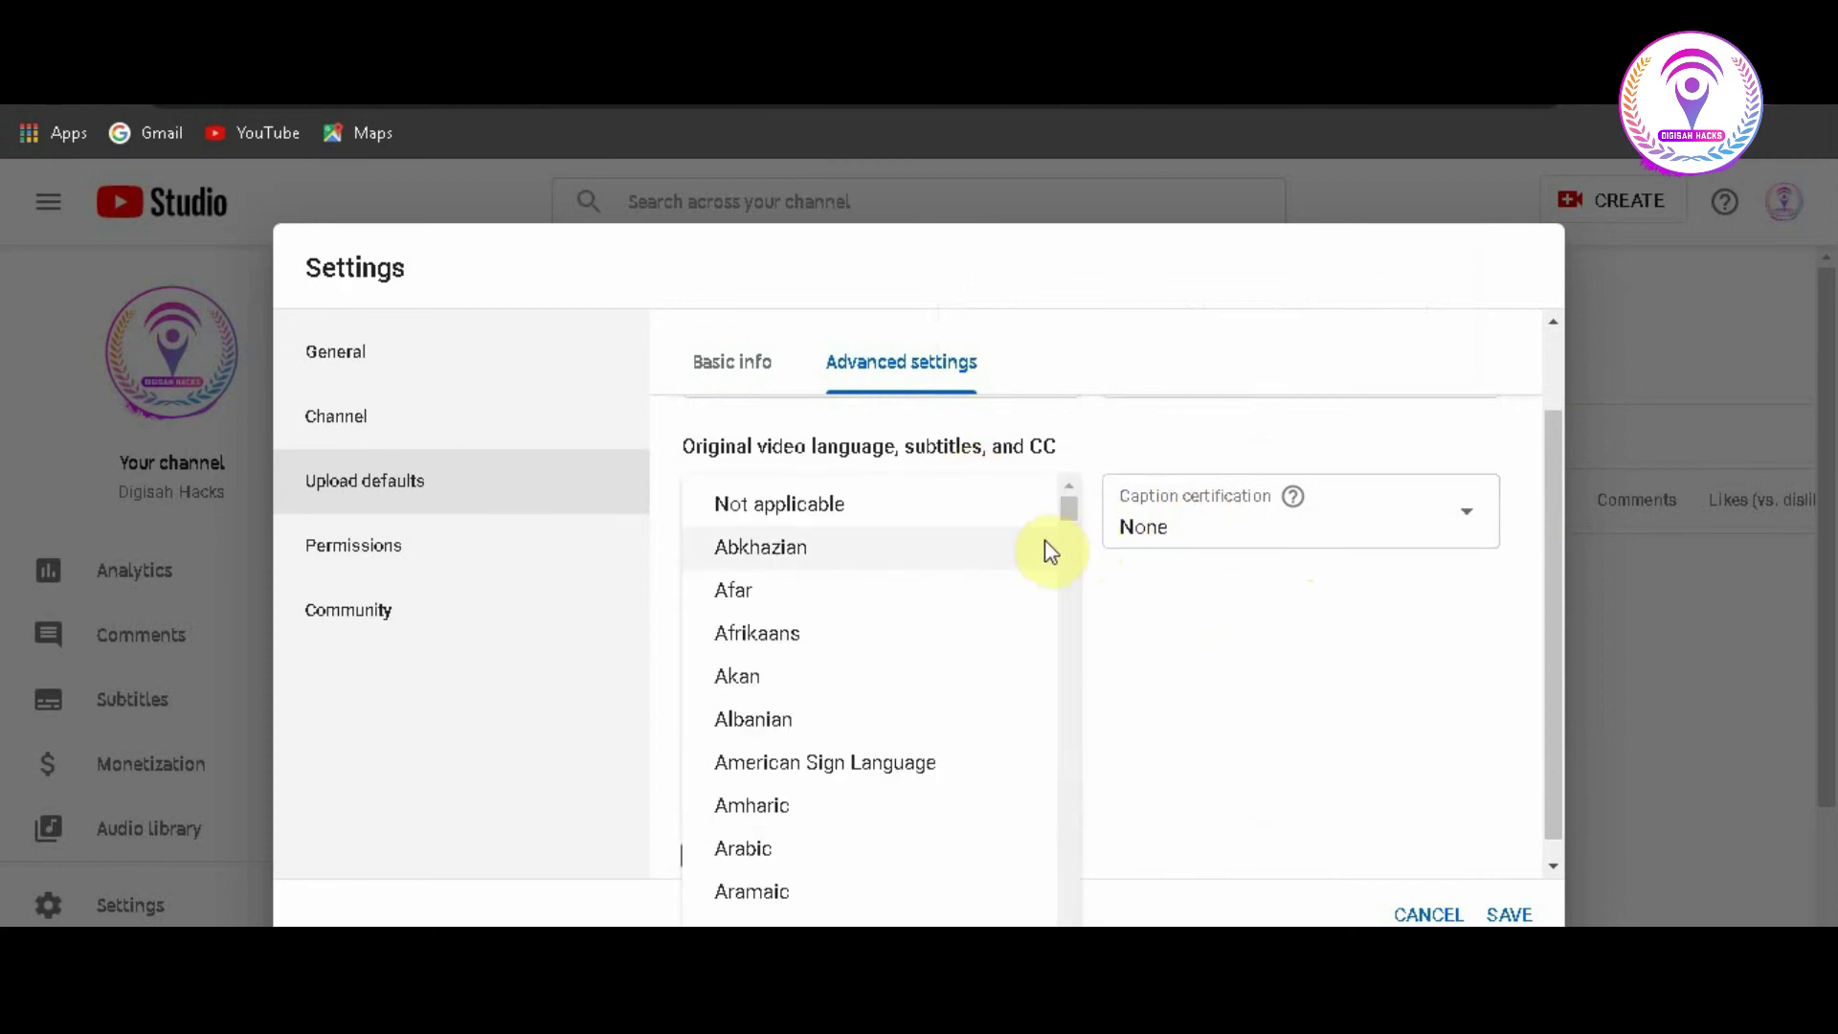
left_click_drag(1059, 519, 1096, 670)
left_click(847, 644)
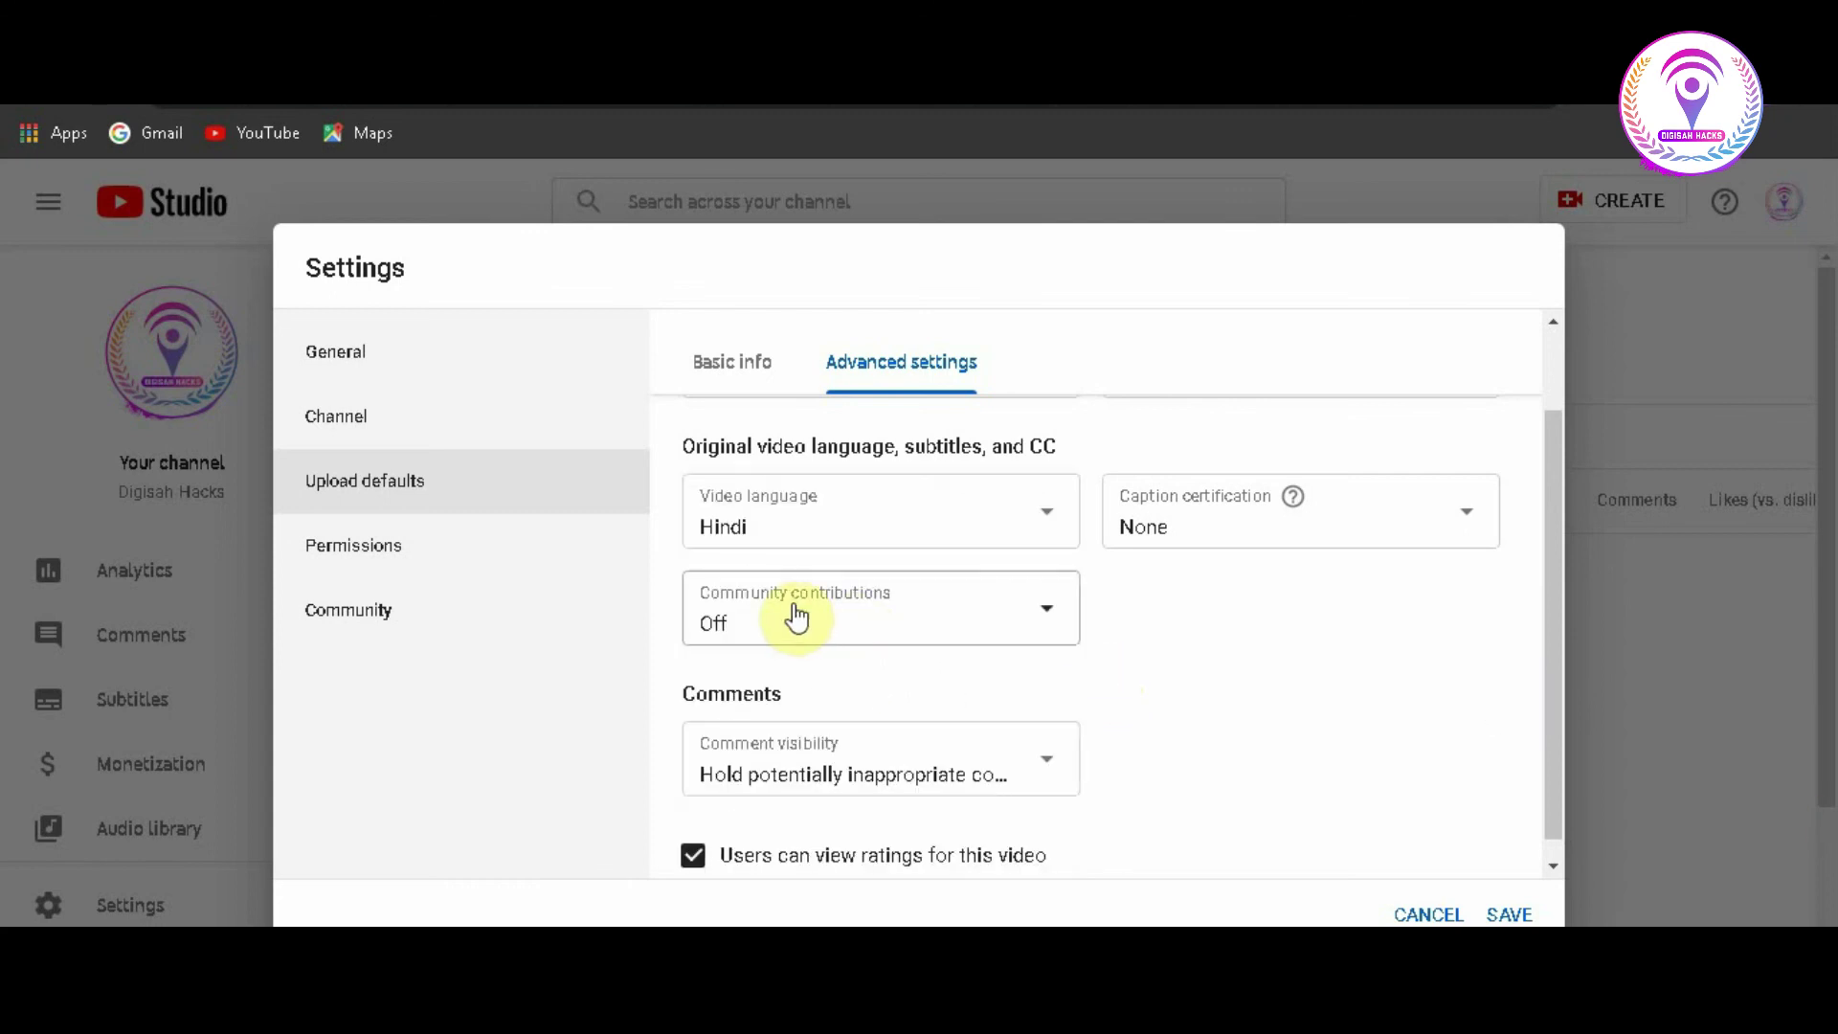
Hold potentially inappropriate comments for review and save the upload defaults
left_click_drag(1551, 603, 1576, 693)
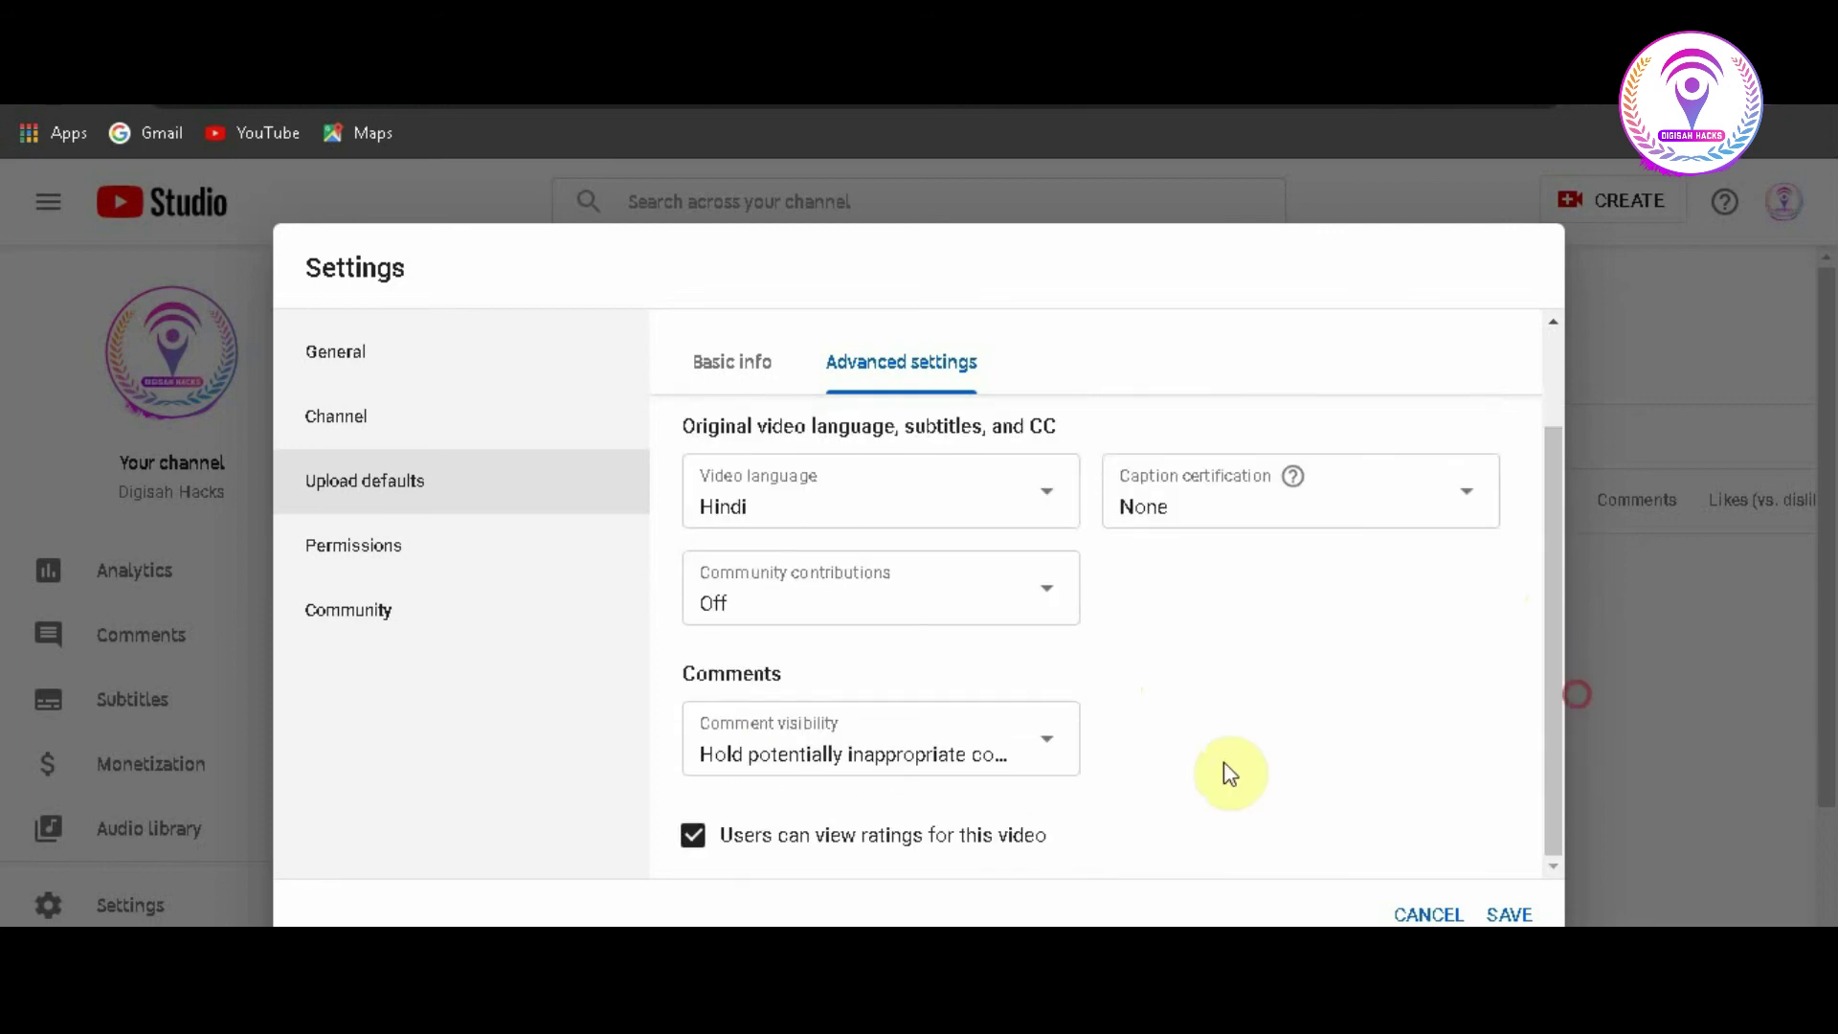
left_click(915, 735)
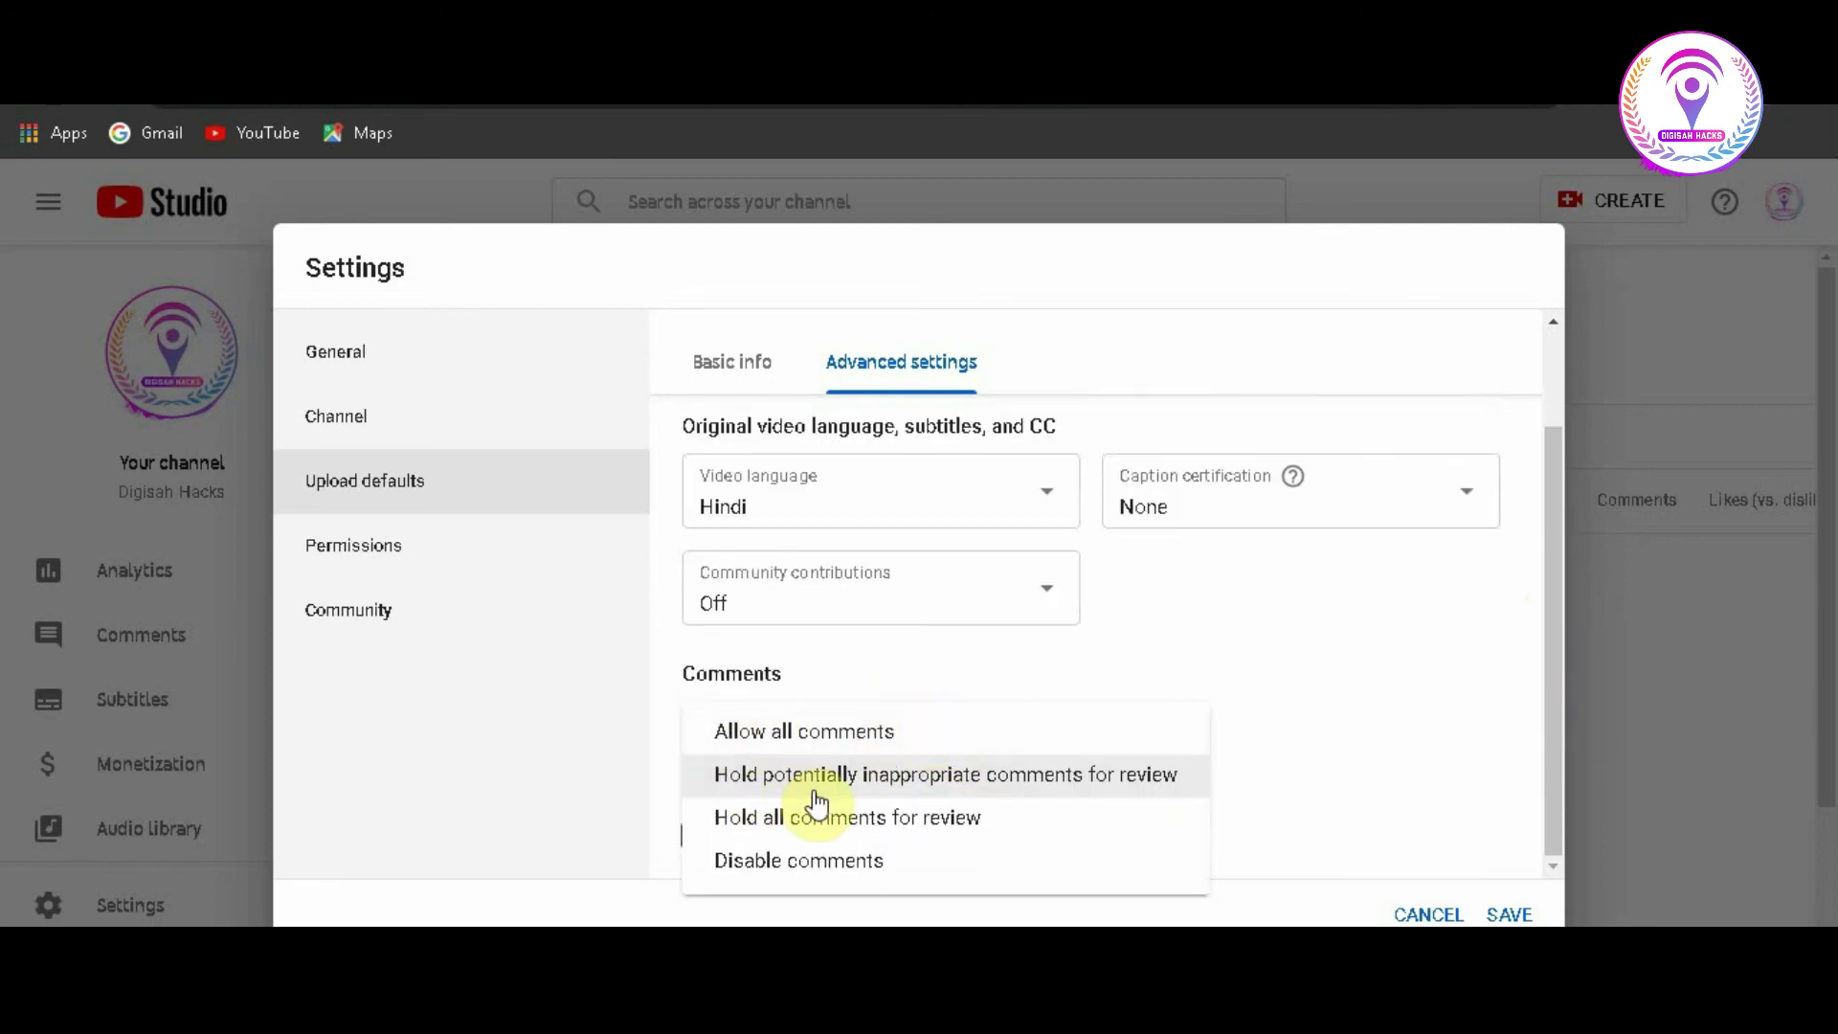
left_click(977, 787)
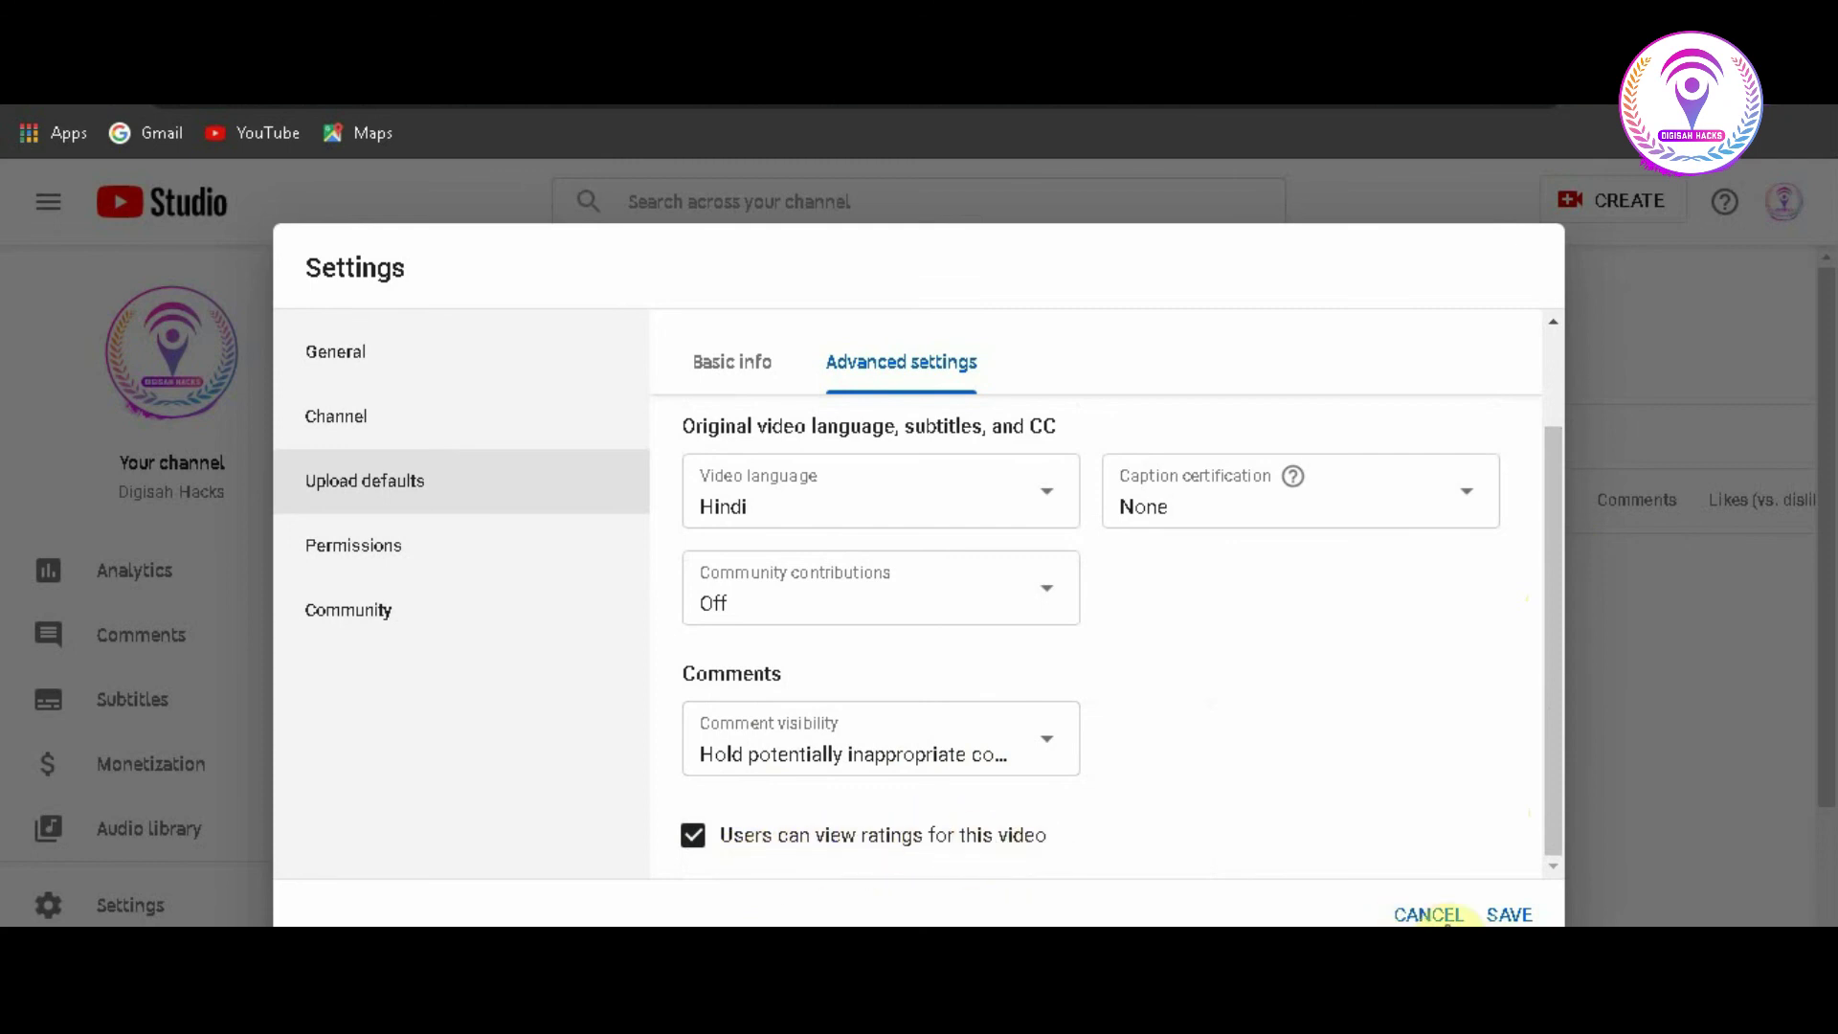
left_click(1506, 909)
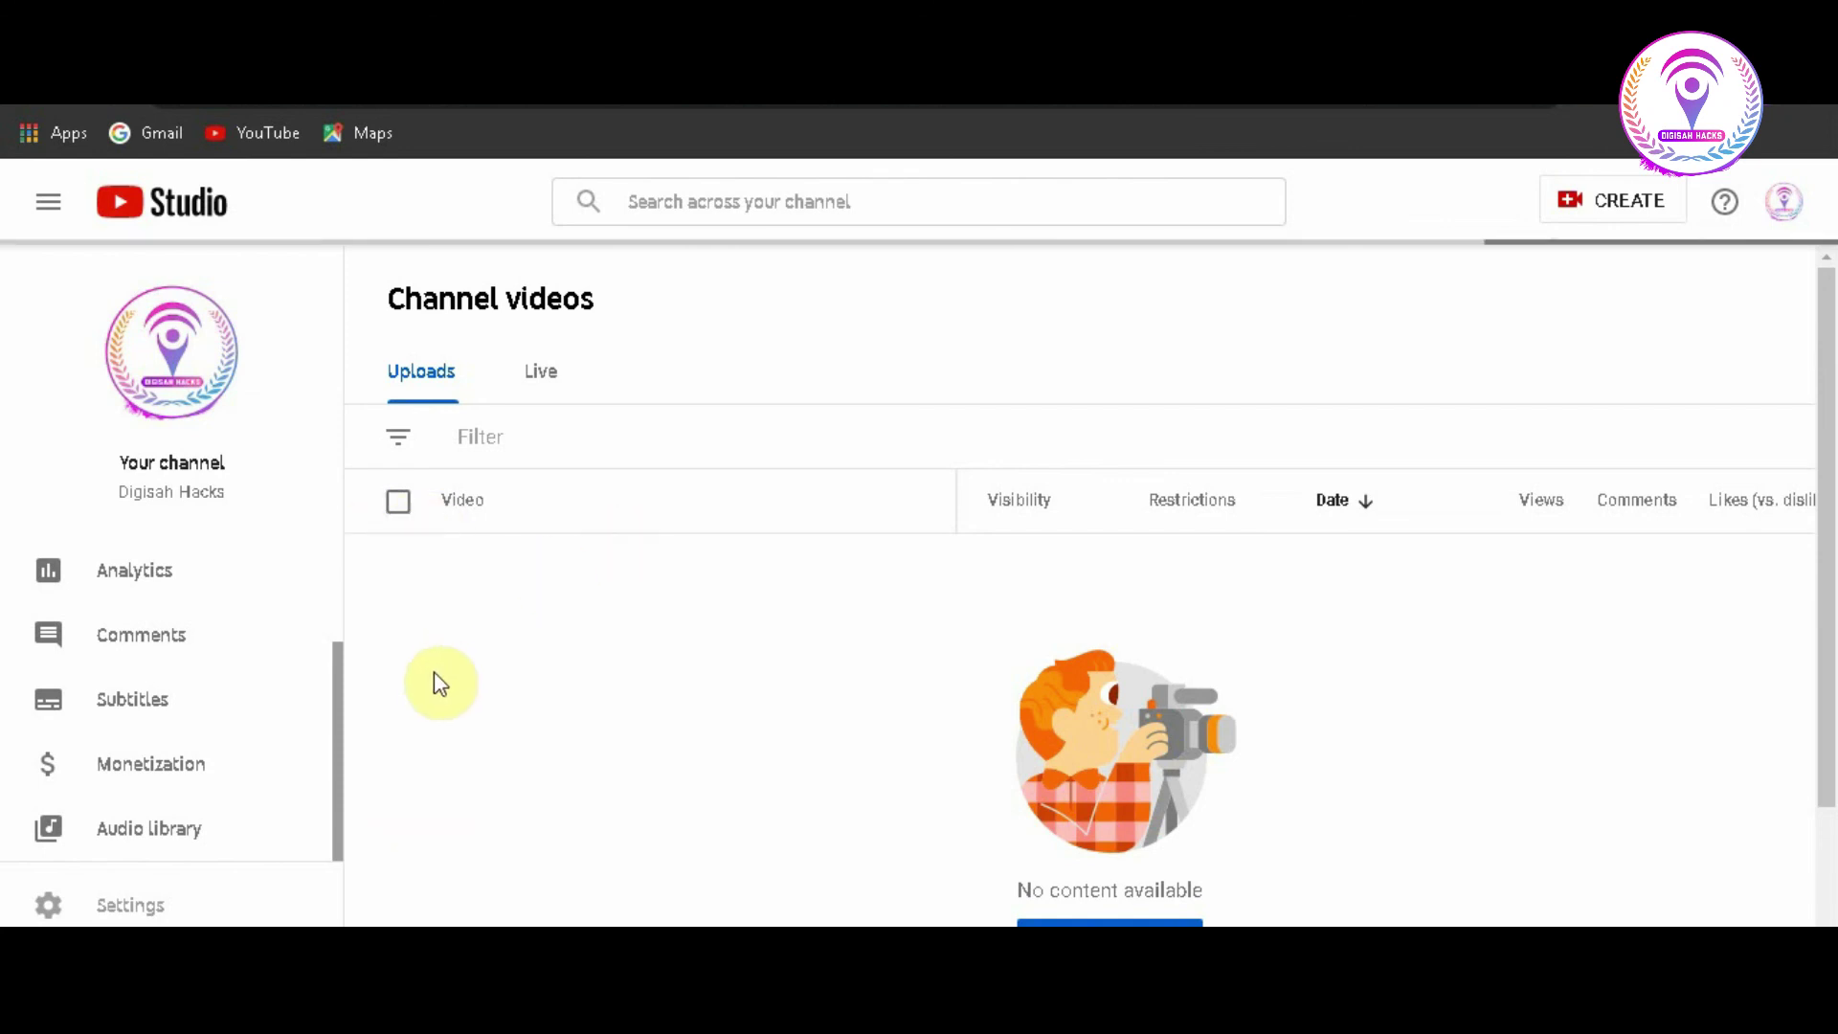
scroll(342, 699, "up", 2)
left_click_drag(342, 699, 334, 607)
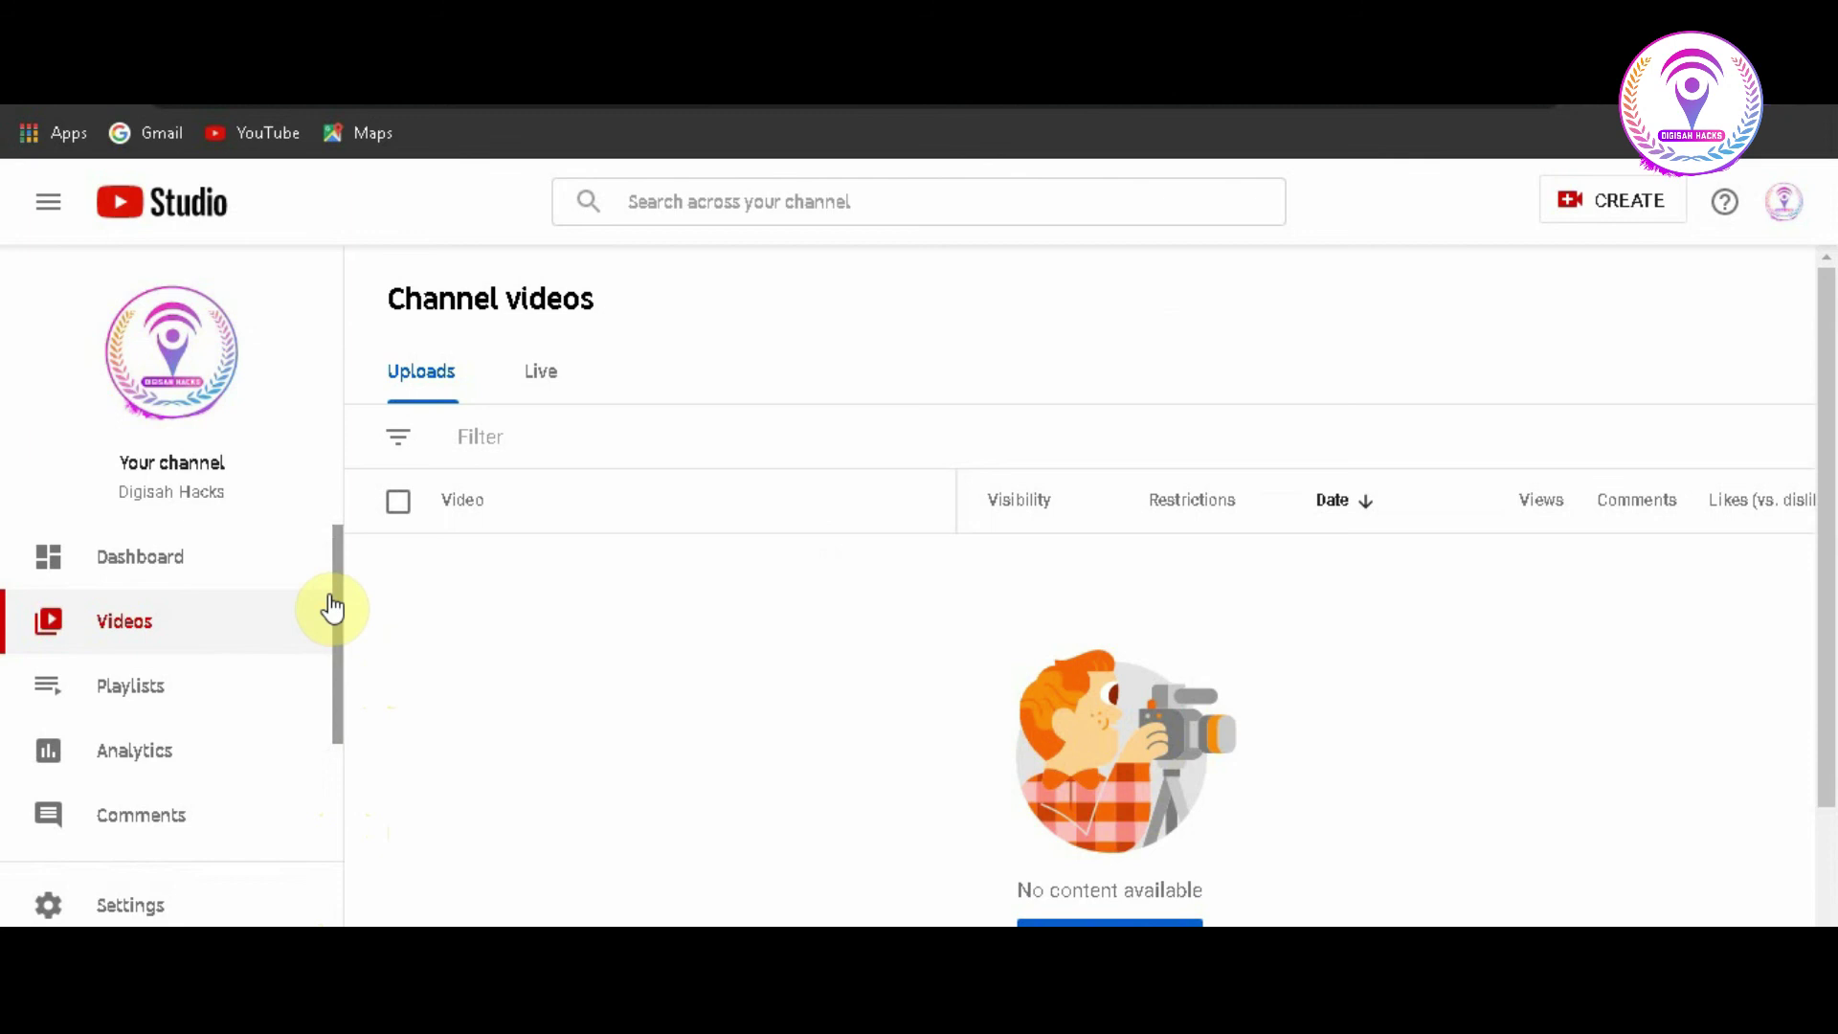